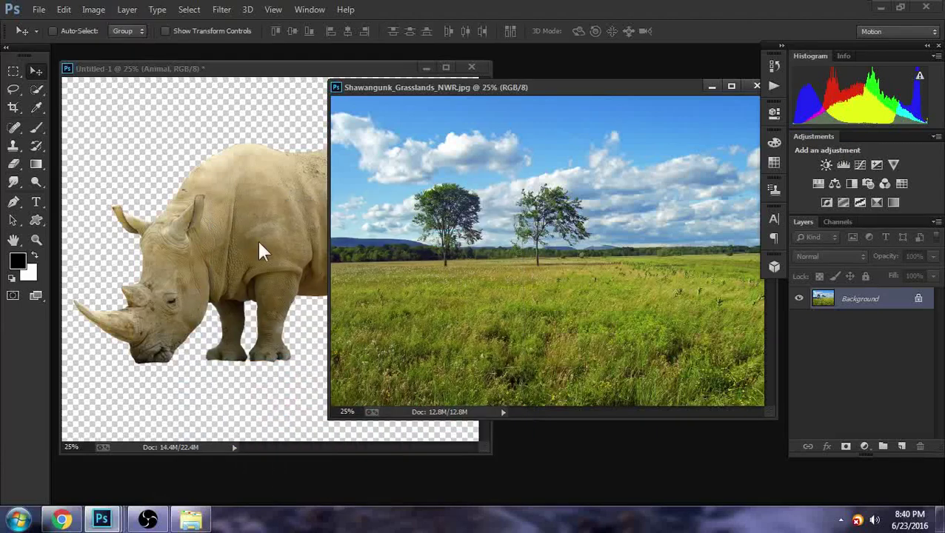
# Drag the cut-out rhino from Untitled-1 into the grassland photo, then close Untitled-1
pyautogui.click(278, 303)
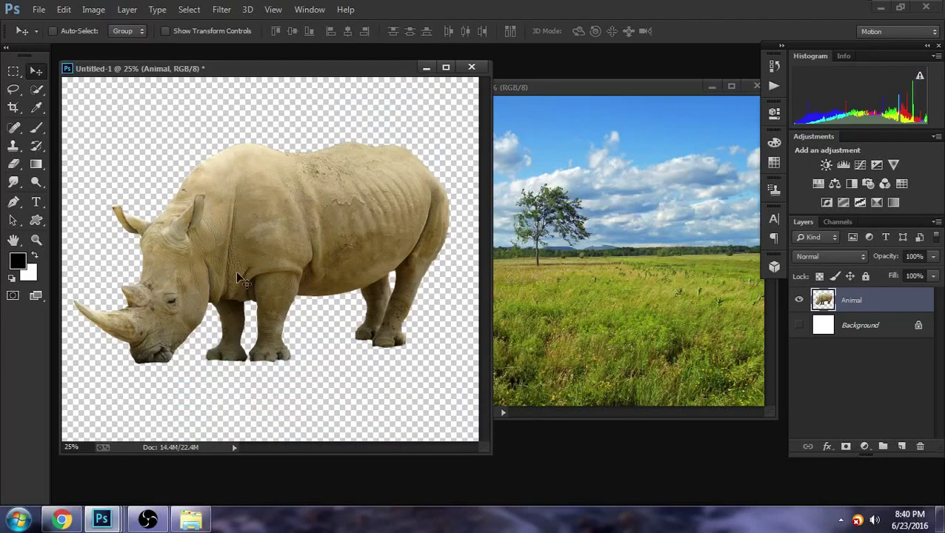
pyautogui.moveTo(304, 233); pyautogui.dragTo(303, 237)
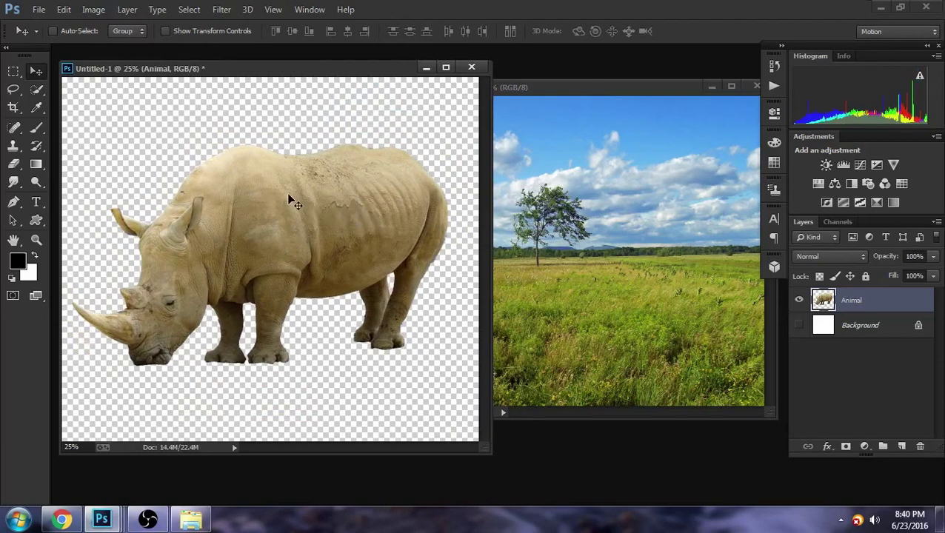
pyautogui.click(632, 253)
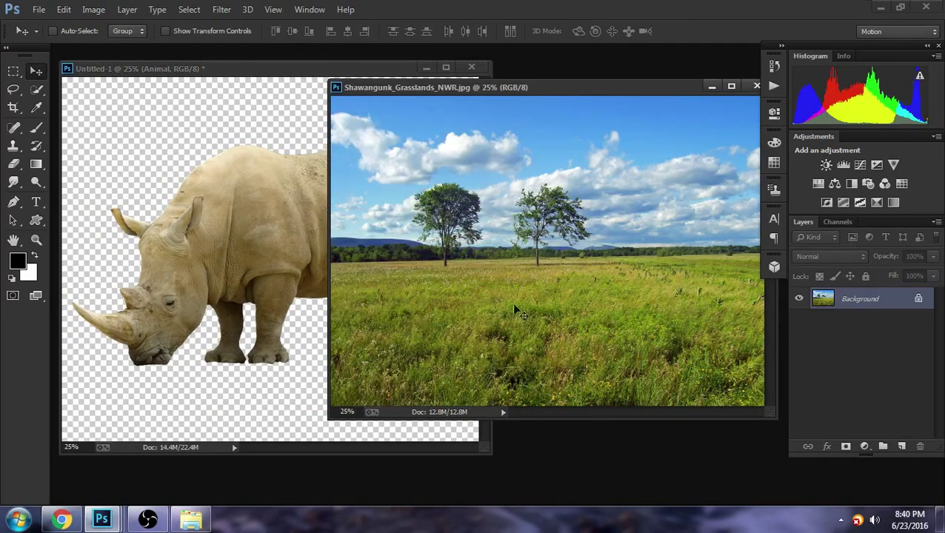
pyautogui.click(253, 243)
pyautogui.moveTo(326, 189); pyautogui.dragTo(602, 229)
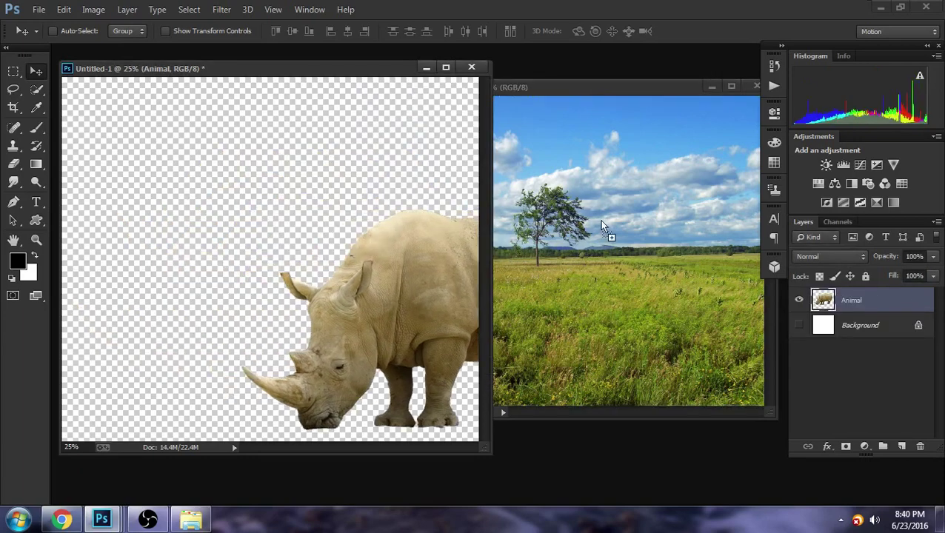
pyautogui.click(425, 68)
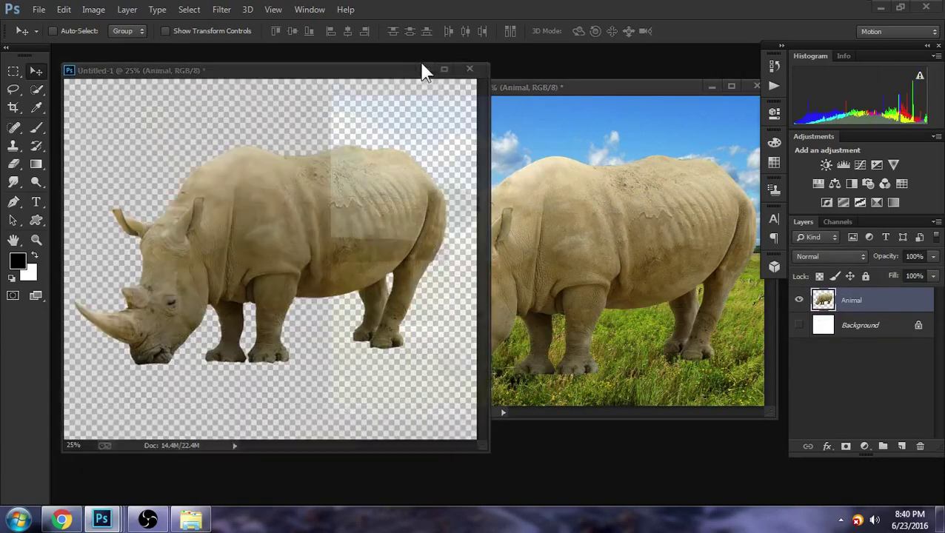
pyautogui.moveTo(492, 95); pyautogui.dragTo(349, 85)
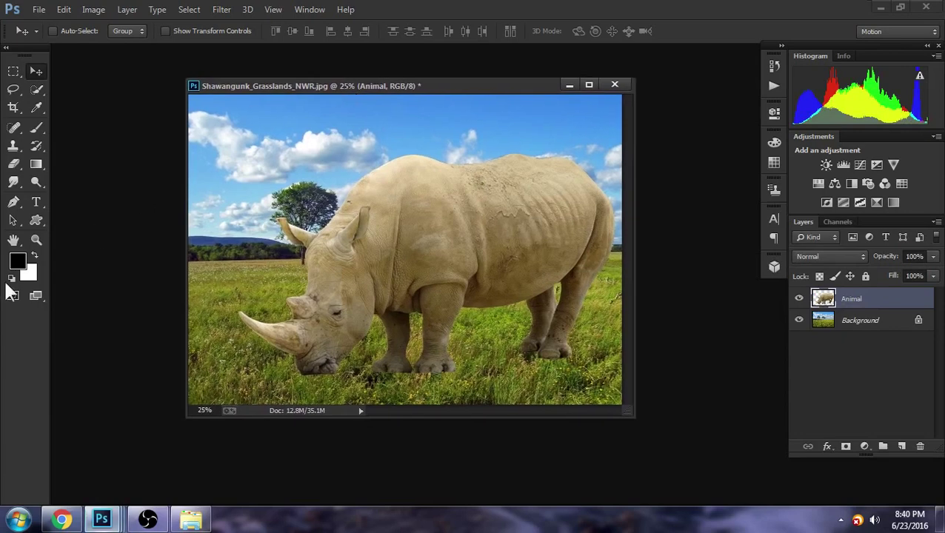
# Raise the rhino over the grassland, zoom to its legs, and add a white mask to Animal
pyautogui.click(36, 294)
pyautogui.moveTo(510, 311)
pyautogui.mouseDown()
pyautogui.moveTo(439, 249)
pyautogui.moveTo(455, 258)
pyautogui.mouseUp()
pyautogui.moveTo(543, 268)
pyautogui.mouseDown()
pyautogui.moveTo(462, 242)
pyautogui.moveTo(454, 230)
pyautogui.moveTo(450, 238)
pyautogui.mouseUp()
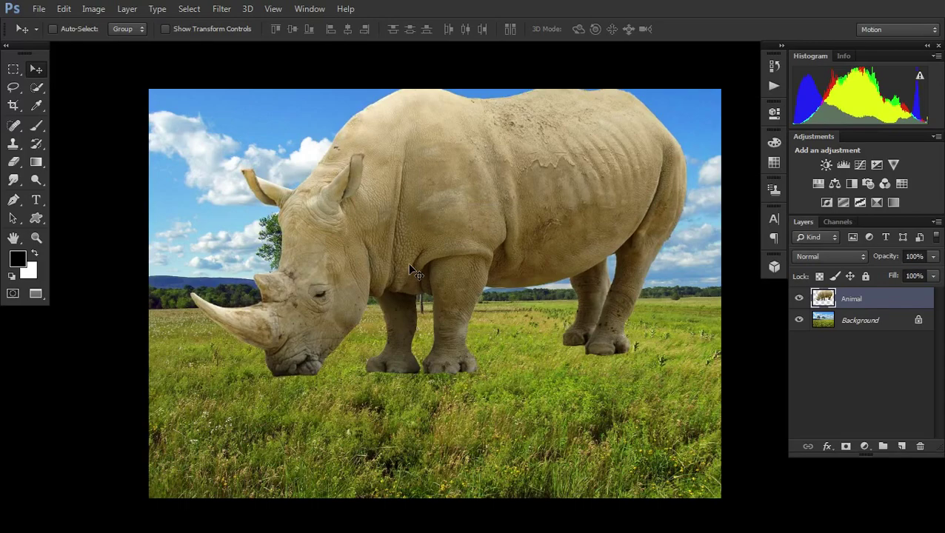
pyautogui.moveTo(340, 427); pyautogui.dragTo(325, 419)
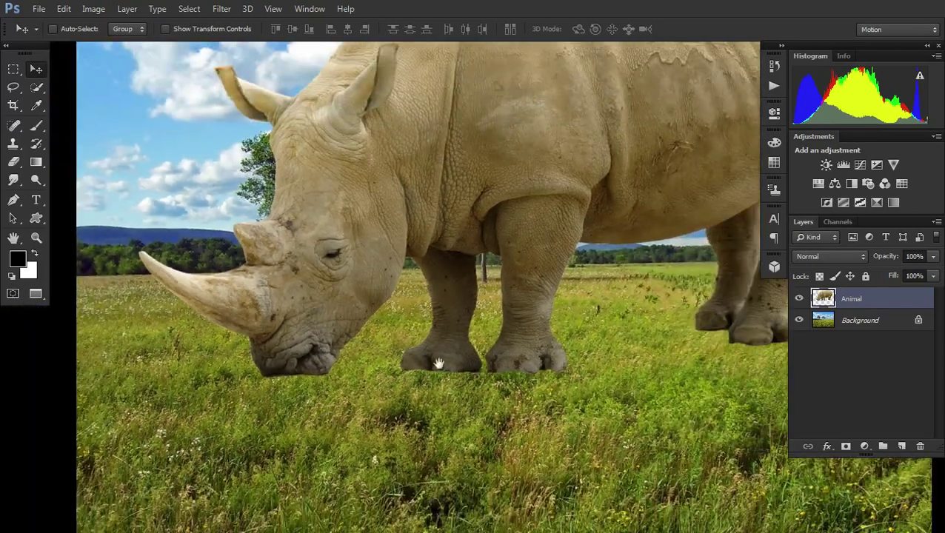
pyautogui.moveTo(439, 363); pyautogui.dragTo(426, 338)
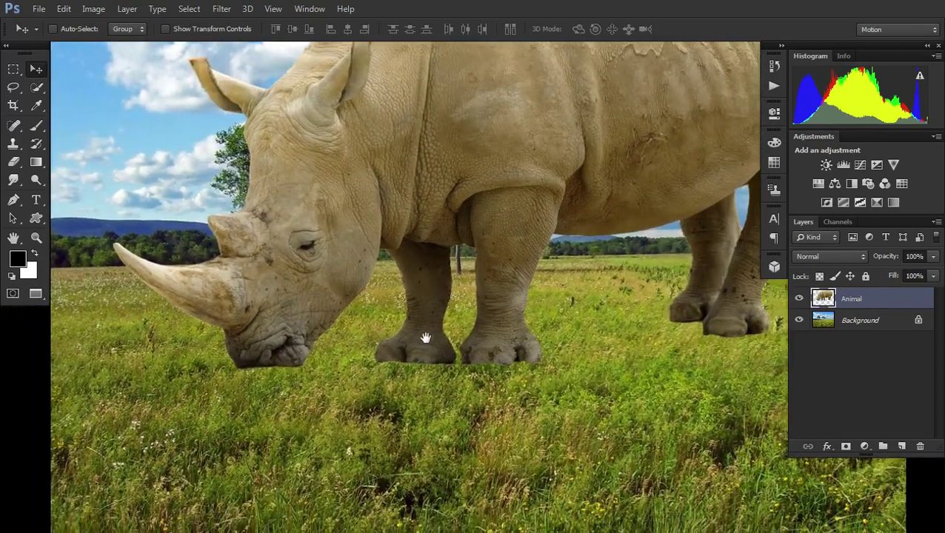
pyautogui.click(845, 447)
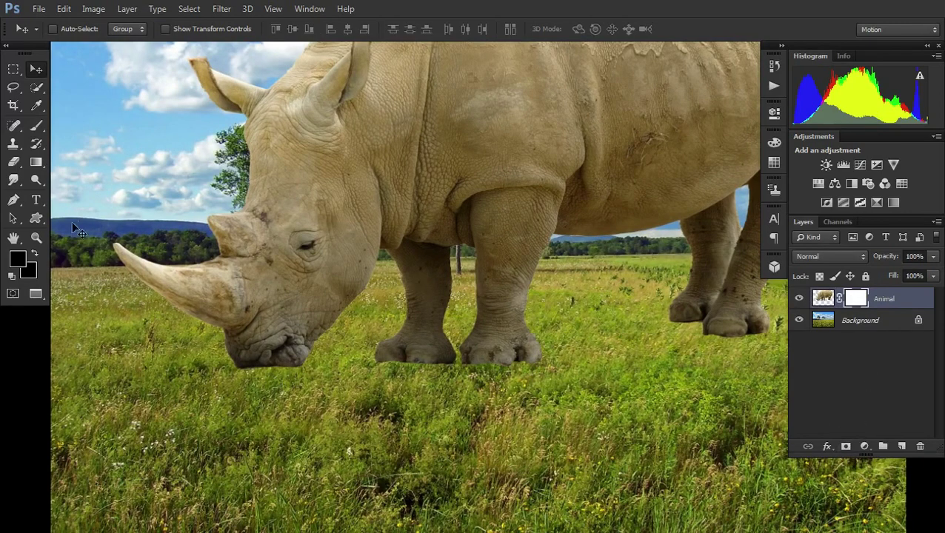
# Set white as the foreground colour and choose the 134 px grass brush
pyautogui.click(11, 274)
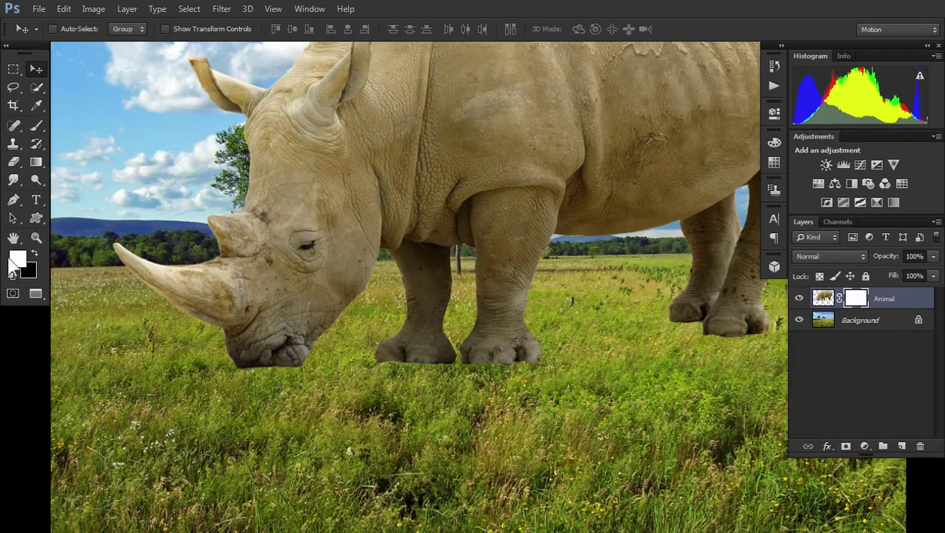
pyautogui.click(43, 131)
pyautogui.click(42, 130)
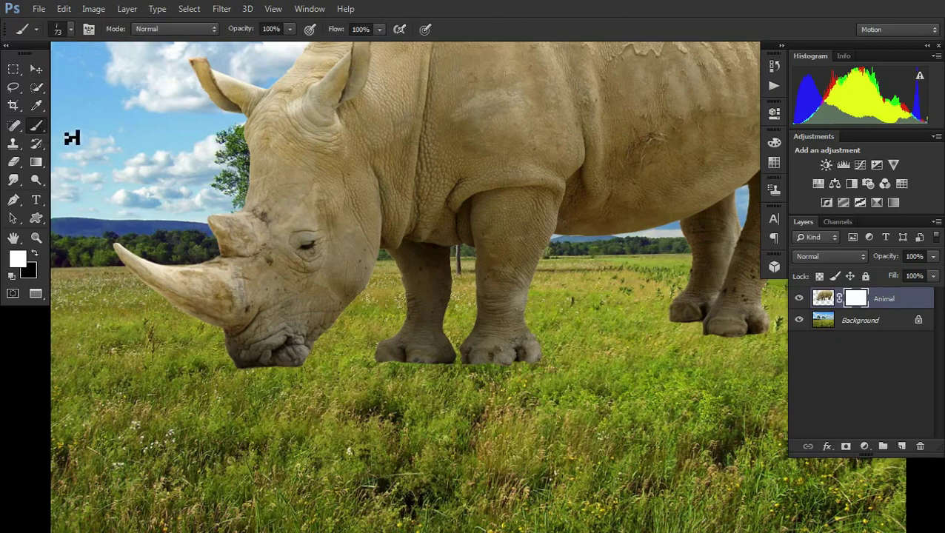
pyautogui.rightClick(342, 205)
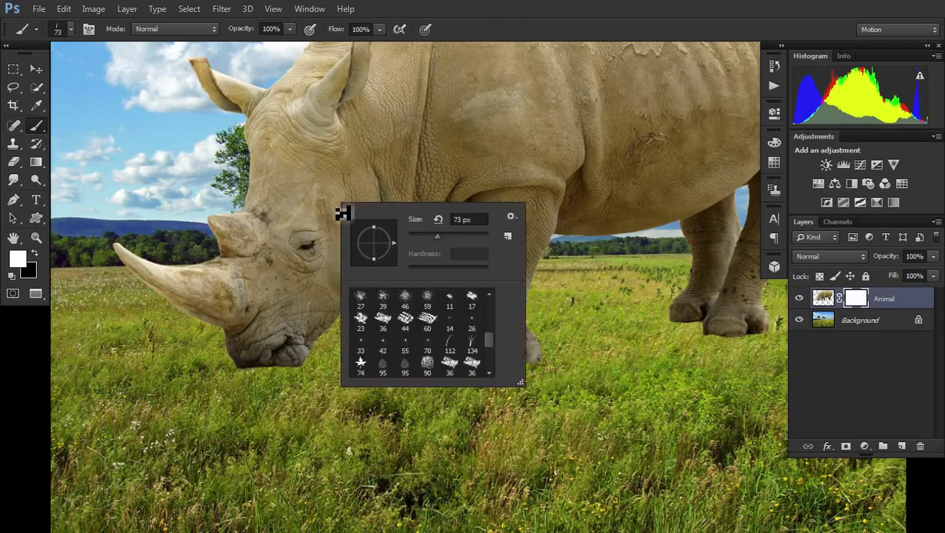
pyautogui.moveTo(489, 341); pyautogui.dragTo(488, 339)
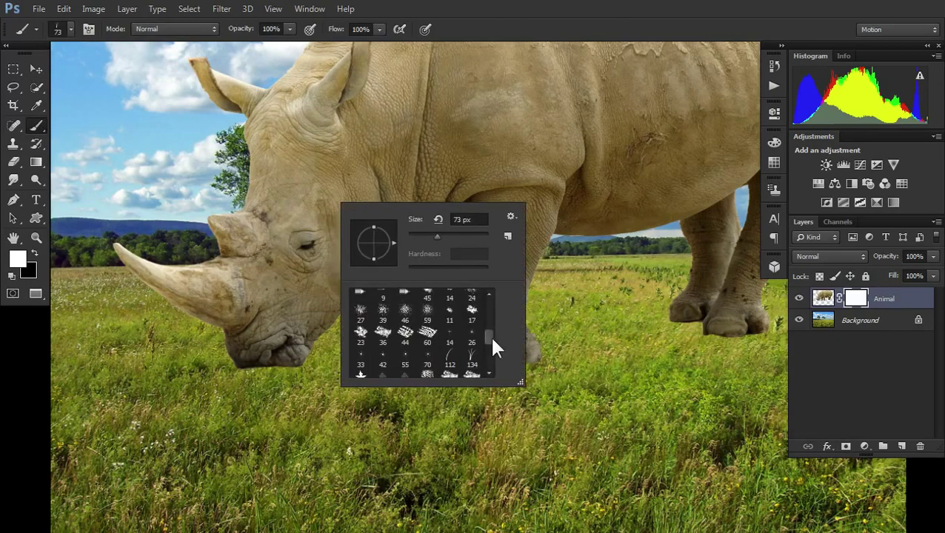
pyautogui.click(471, 344)
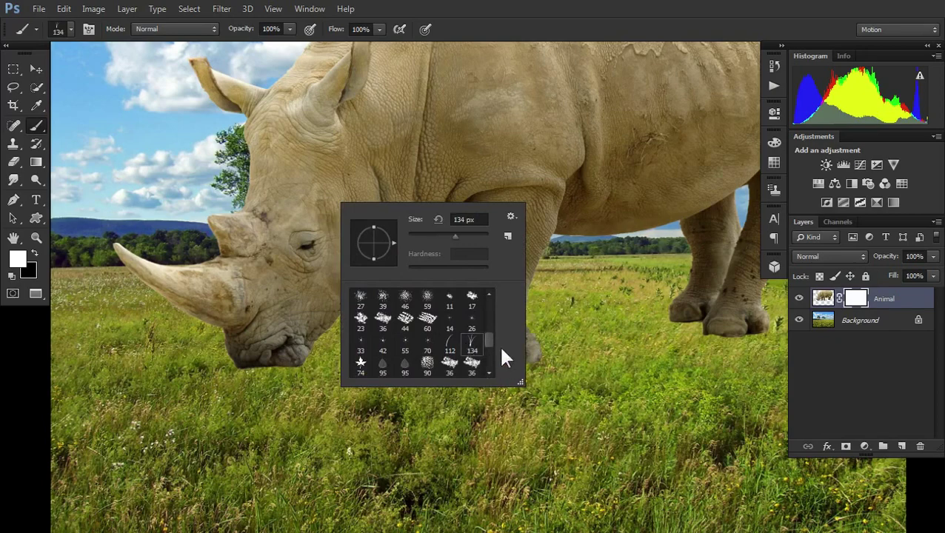
pyautogui.press('Return')
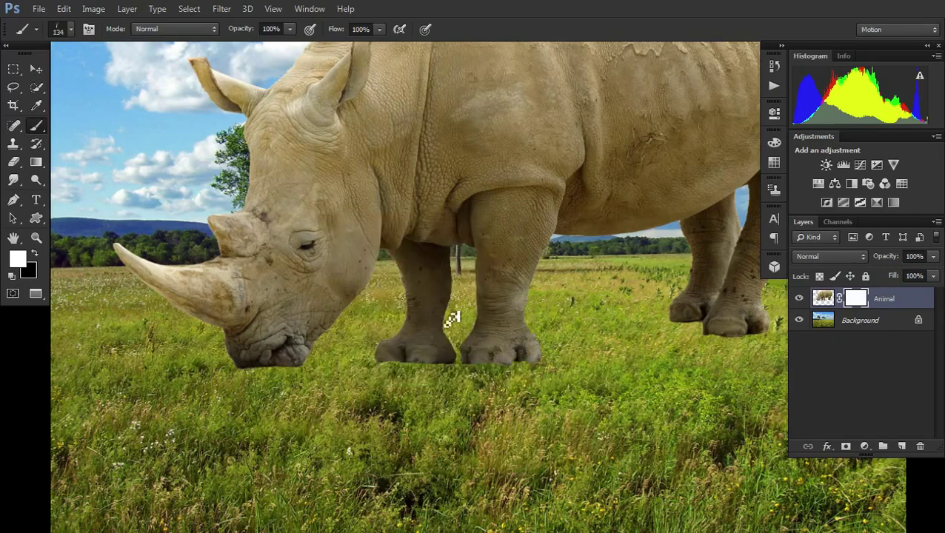
# Paint grass strokes across the rhino's neck, shoulder and back, then view the mask alone
pyautogui.moveTo(311, 226); pyautogui.dragTo(480, 185)
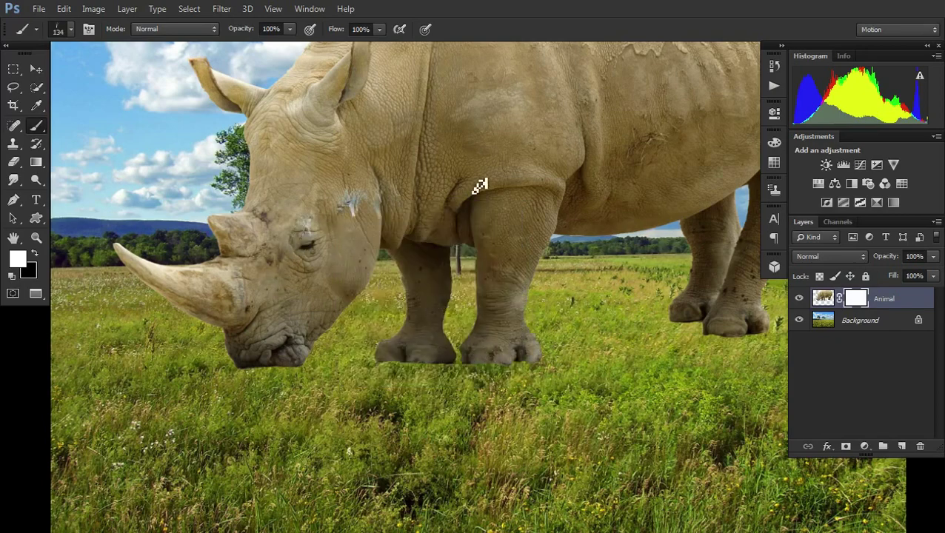
pyautogui.moveTo(355, 196)
pyautogui.mouseDown()
pyautogui.moveTo(544, 164)
pyautogui.moveTo(439, 163)
pyautogui.moveTo(385, 174)
pyautogui.moveTo(640, 145)
pyautogui.moveTo(532, 348)
pyautogui.moveTo(559, 337)
pyautogui.moveTo(489, 357)
pyautogui.moveTo(386, 359)
pyautogui.moveTo(421, 378)
pyautogui.mouseUp()
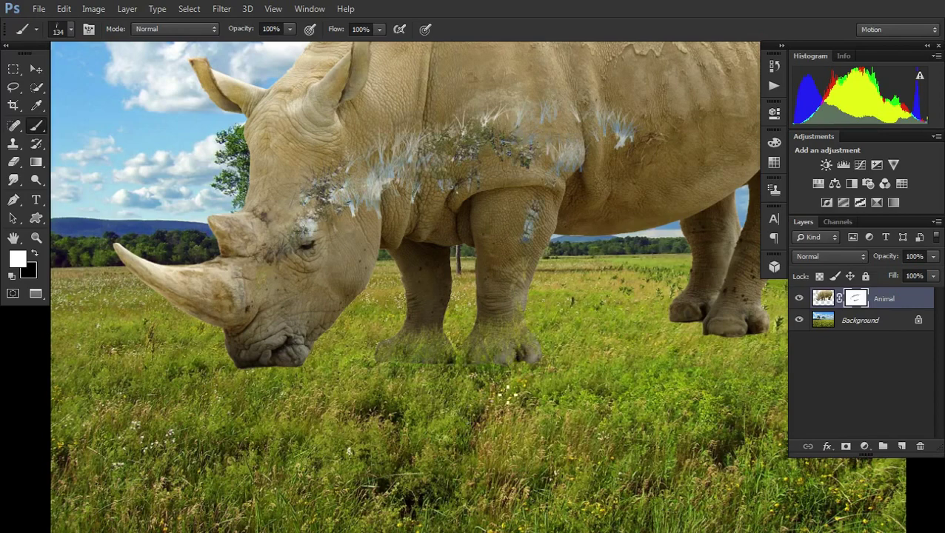
pyautogui.click(444, 338)
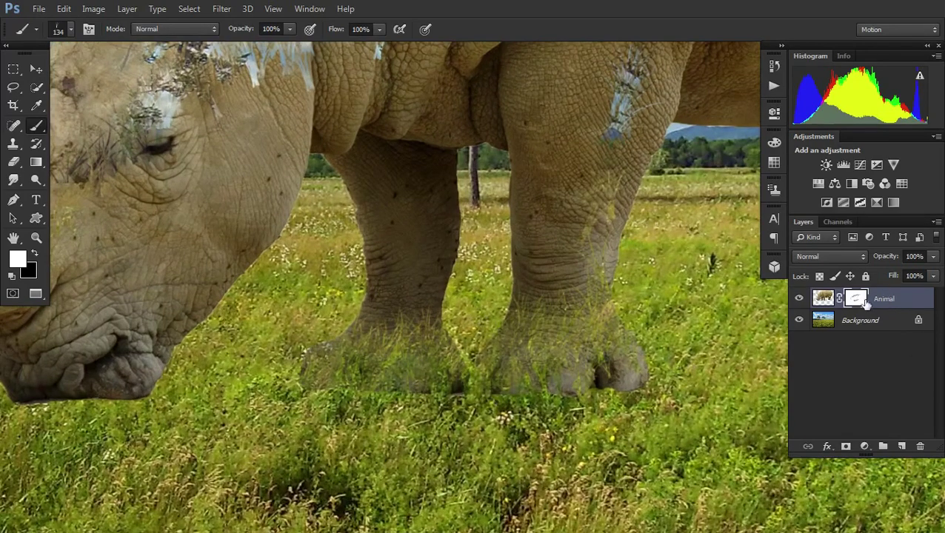
pyautogui.keyDown('alt'); pyautogui.click(856, 300); pyautogui.keyUp('alt')
pyautogui.moveTo(516, 276); pyautogui.dragTo(533, 374)
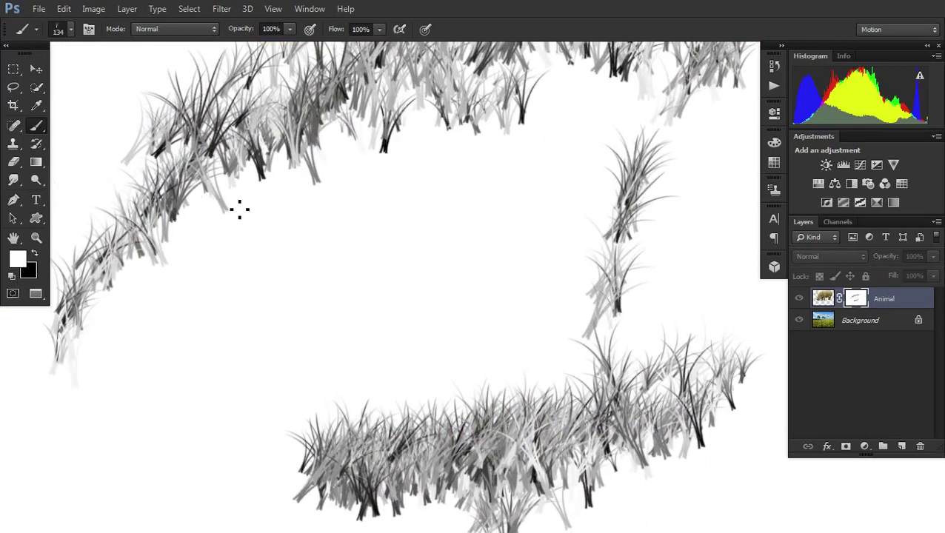
# Set the foreground to black and paint a grass stroke across the mask centre
pyautogui.click(17, 259)
pyautogui.moveTo(597, 331); pyautogui.dragTo(520, 442)
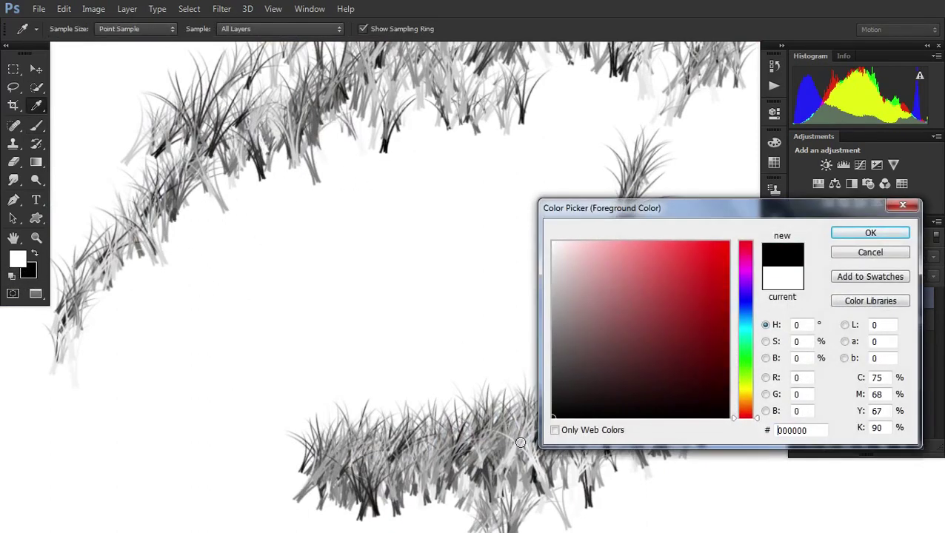
pyautogui.click(866, 232)
pyautogui.press('b')
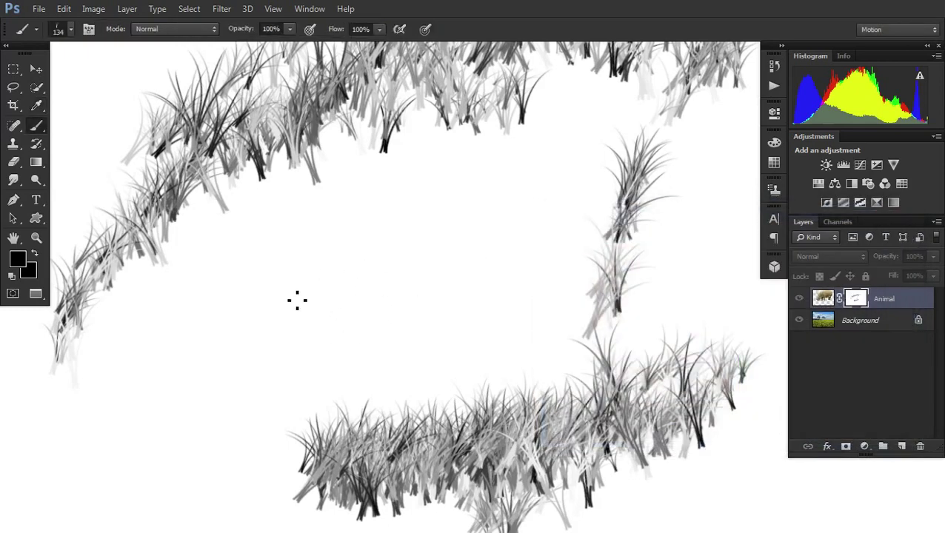
pyautogui.moveTo(296, 300); pyautogui.dragTo(237, 348)
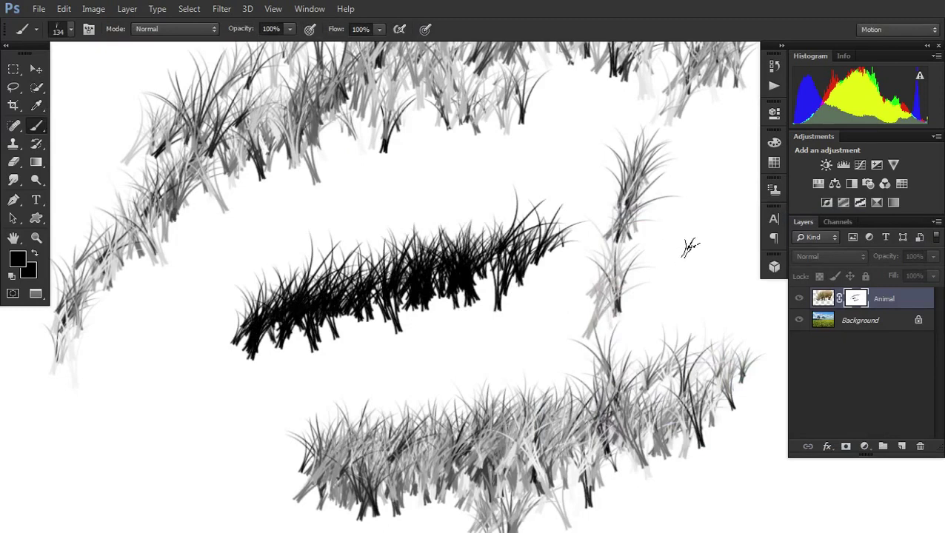
pyautogui.keyDown('alt'); pyautogui.click(534, 285); pyautogui.keyUp('alt')
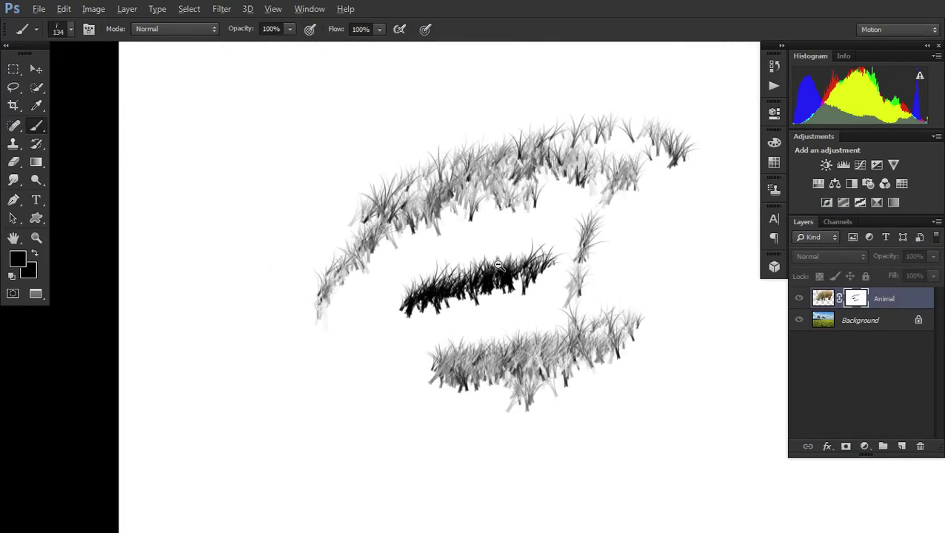
pyautogui.keyDown('alt'); pyautogui.click(498, 266); pyautogui.keyUp('alt')
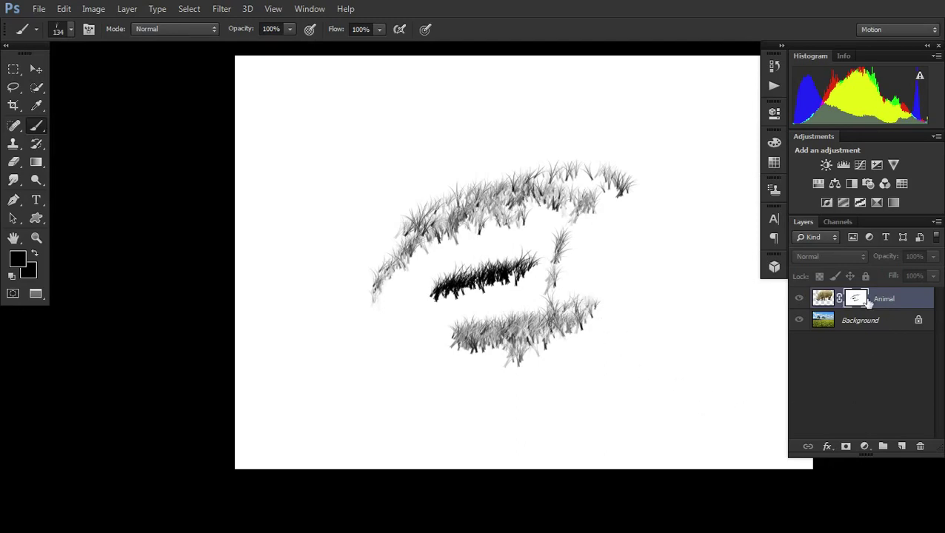
# Delete the Animal layer's mask so the whole rhino shows again
pyautogui.rightClick(856, 299)
pyautogui.click(839, 333)
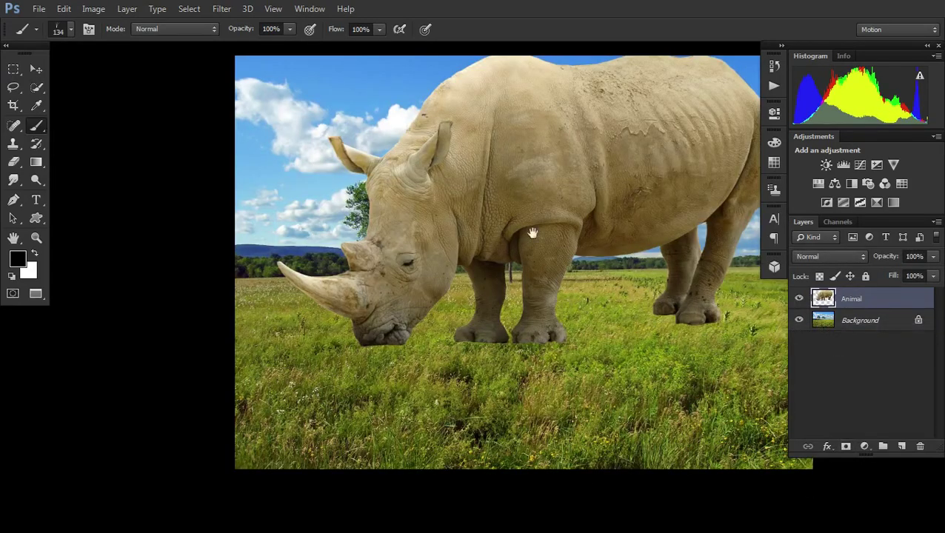
pyautogui.moveTo(541, 202); pyautogui.dragTo(426, 220)
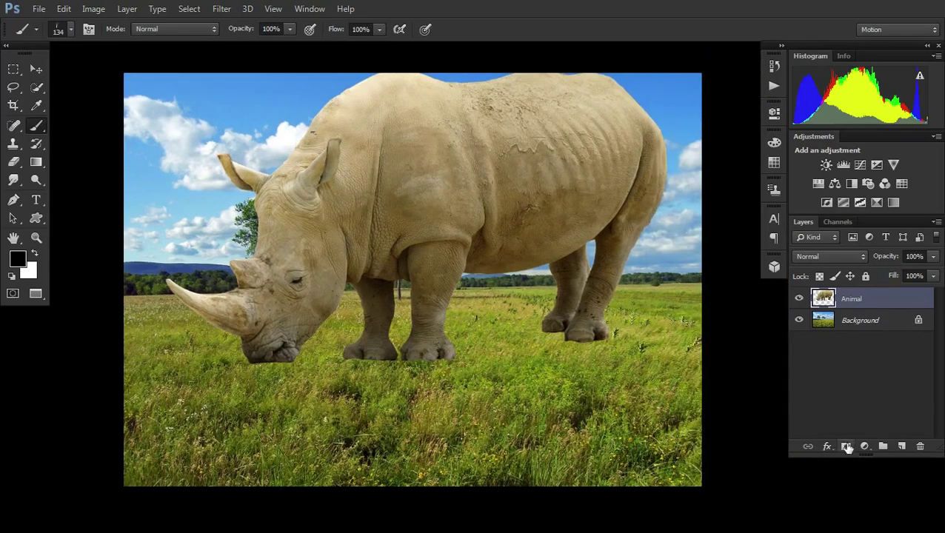
# Add a fresh white mask to Animal, with black foreground and near-black background colours
pyautogui.click(846, 447)
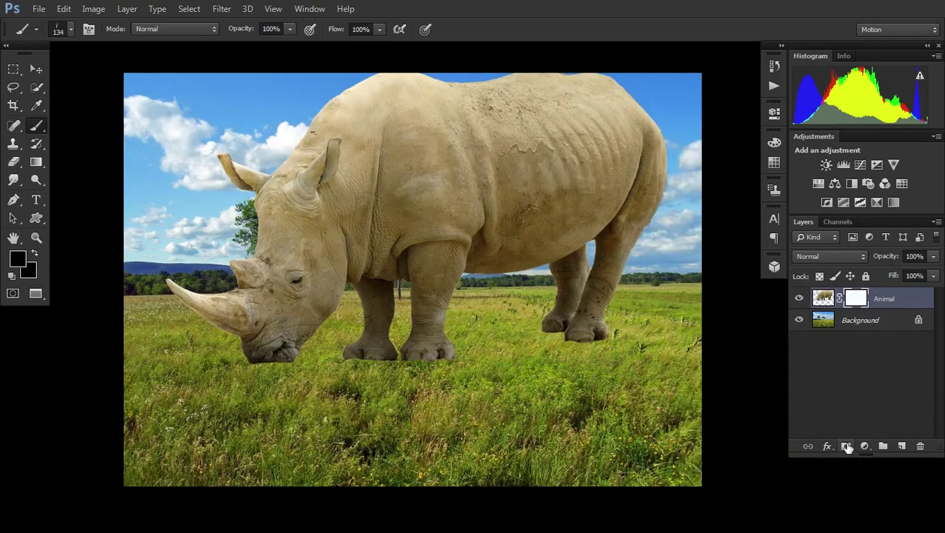
pyautogui.click(18, 259)
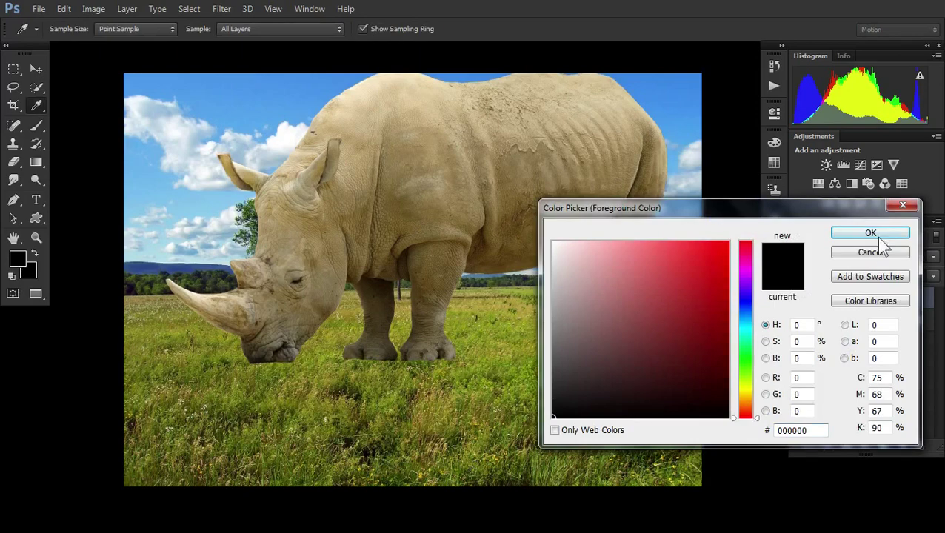
pyautogui.click(871, 234)
pyautogui.click(31, 271)
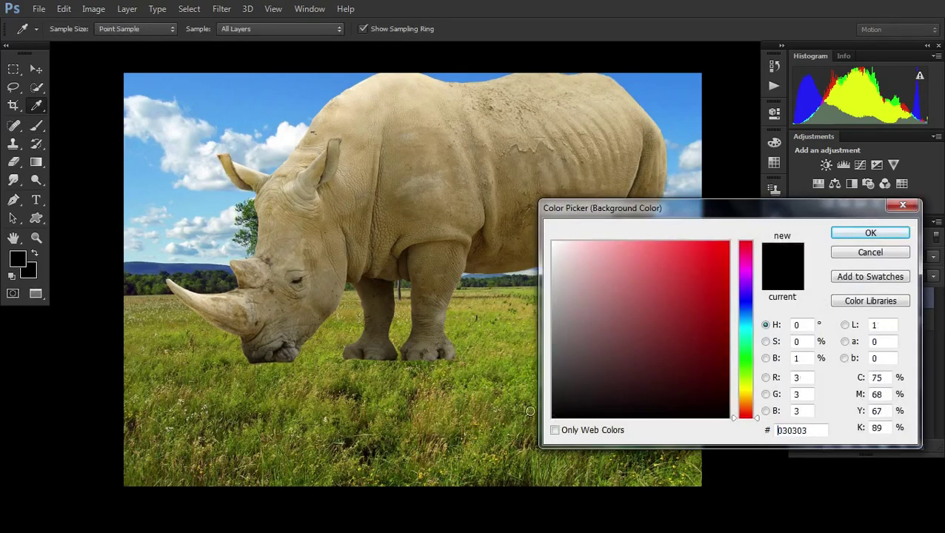
pyautogui.click(867, 253)
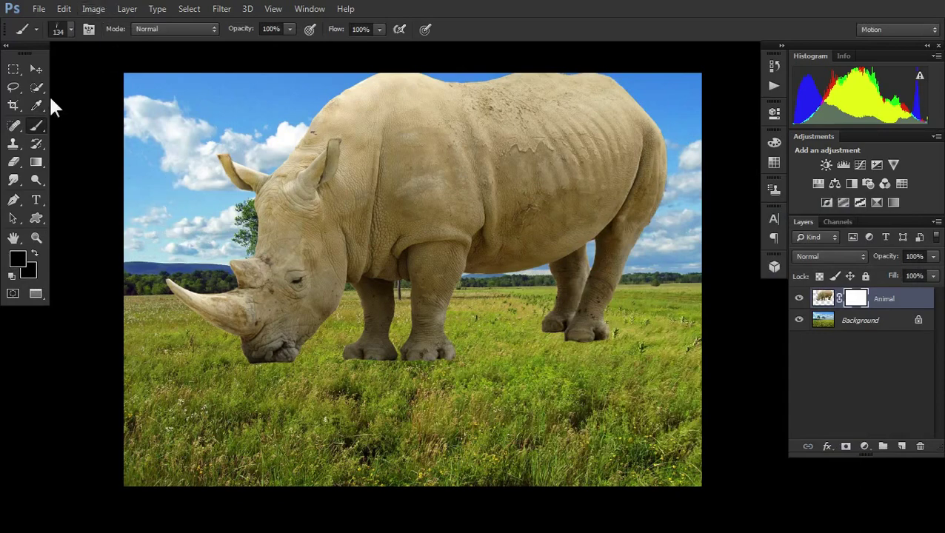
# Select the 134 px grass brush from the brush presets
pyautogui.click(70, 28)
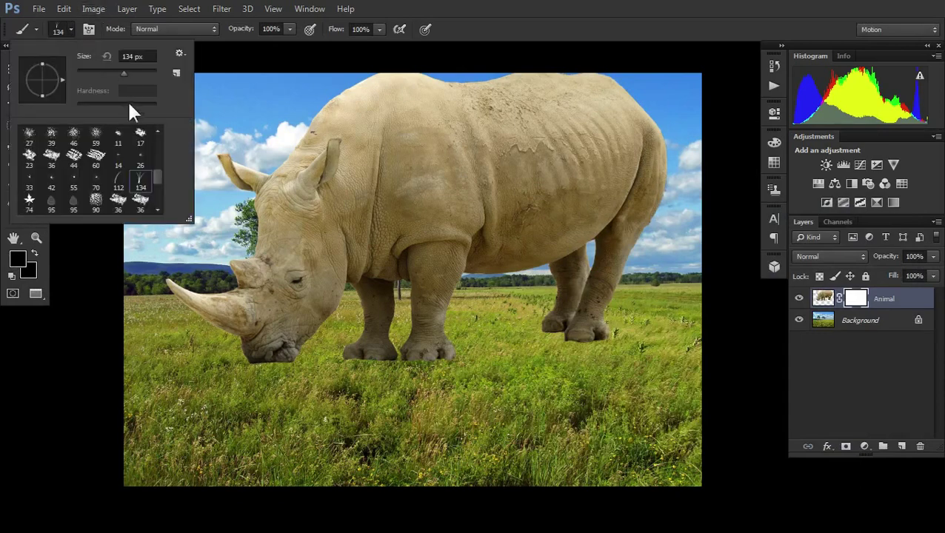
pyautogui.moveTo(157, 181)
pyautogui.mouseDown()
pyautogui.moveTo(153, 126)
pyautogui.moveTo(159, 171)
pyautogui.mouseUp()
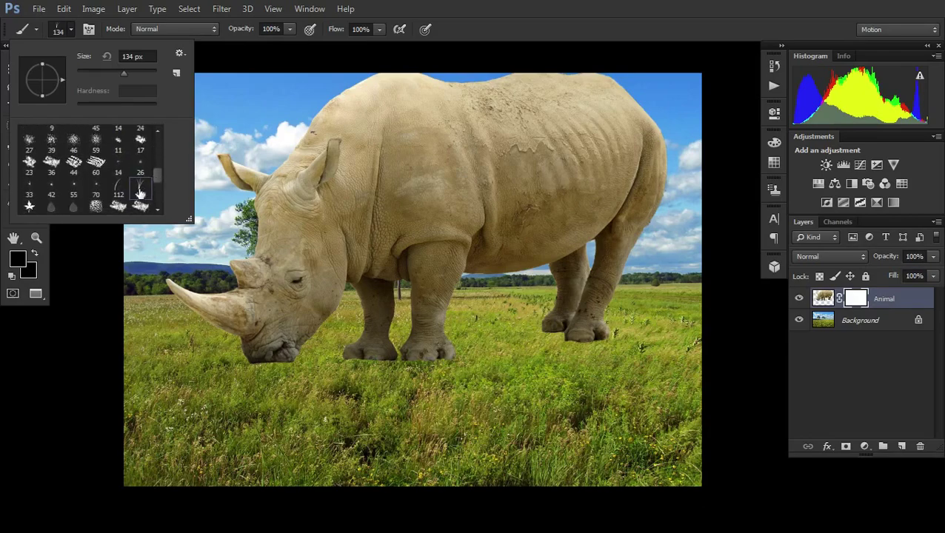
pyautogui.doubleClick(140, 192)
# Zoom in on the rhino's front feet and reduce the grass brush to 89 px
pyautogui.scroll(2, 356, 335)
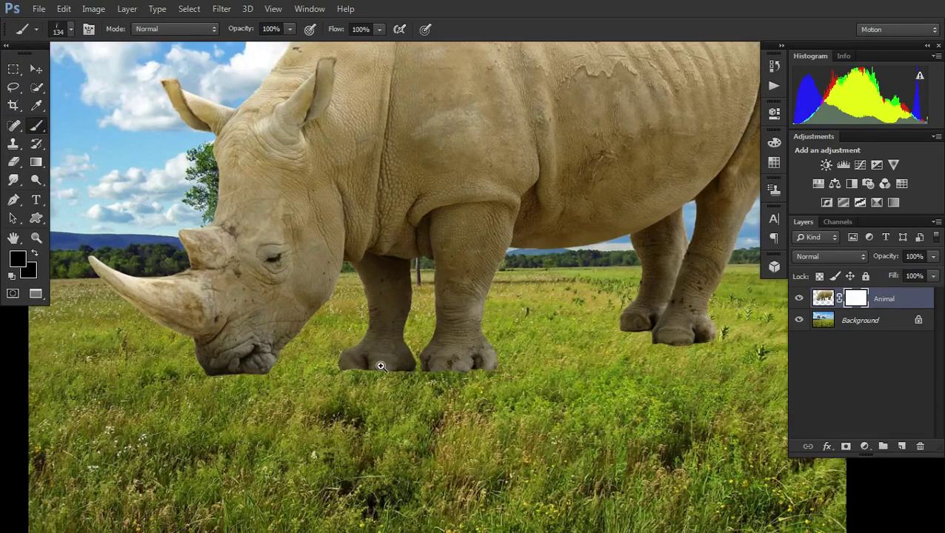
pyautogui.scroll(2, 400, 377)
pyautogui.scroll(1, 495, 355)
pyautogui.moveTo(495, 347); pyautogui.dragTo(413, 250)
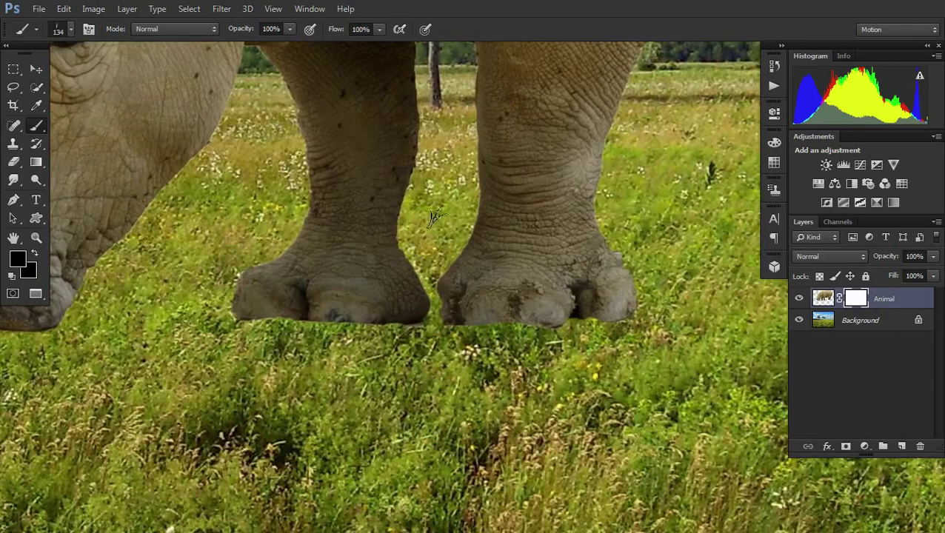
pyautogui.rightClick(435, 217)
pyautogui.click(545, 257)
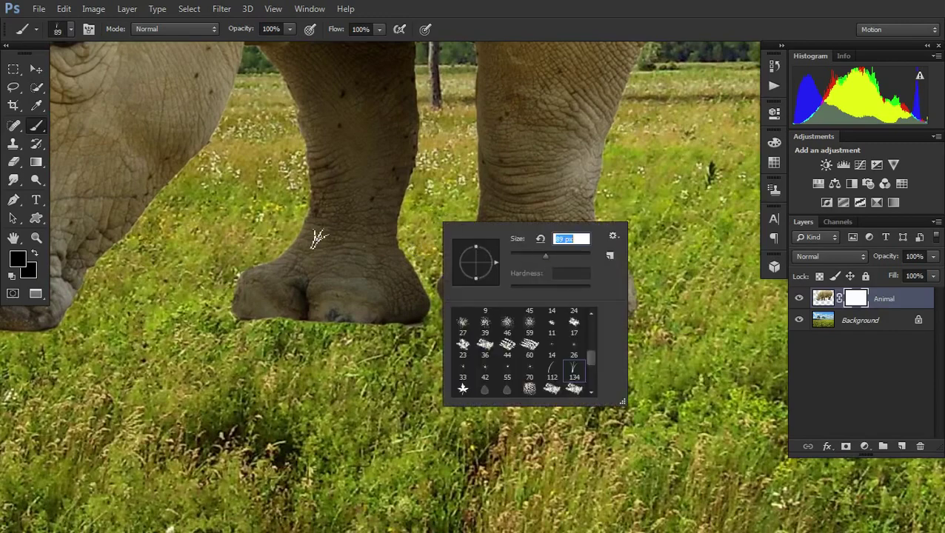
pyautogui.press('Return')
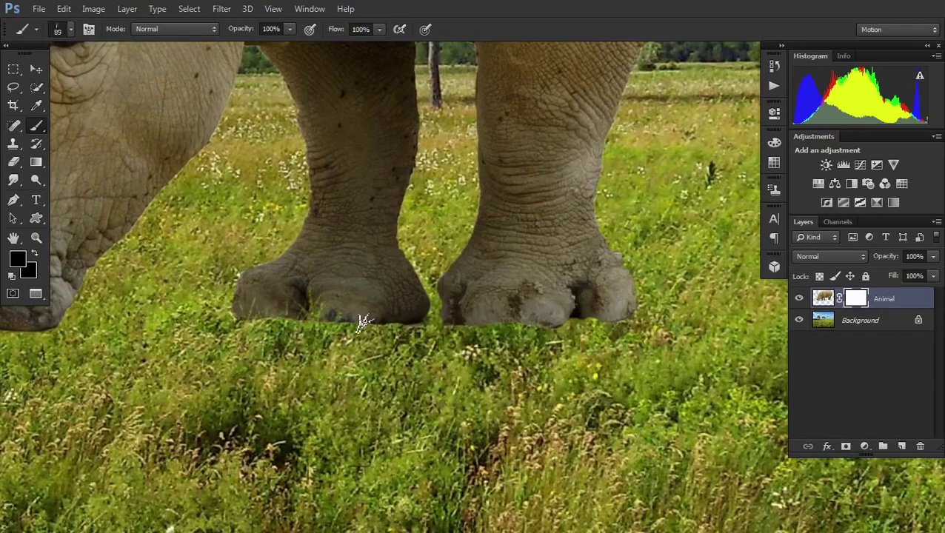
# Paint grass over the bottom edges of both front feet and the left hind hoof
pyautogui.moveTo(231, 334); pyautogui.dragTo(420, 318)
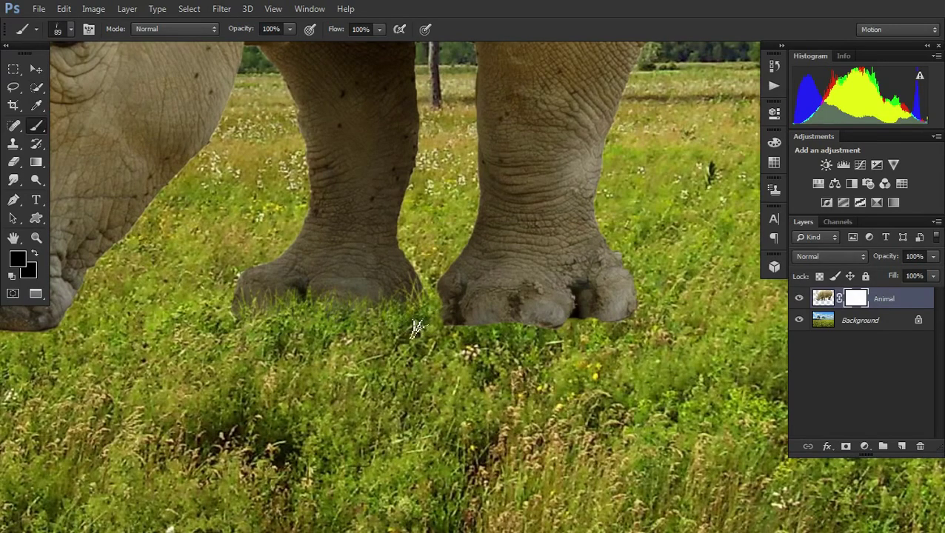
pyautogui.moveTo(414, 326); pyautogui.dragTo(627, 319)
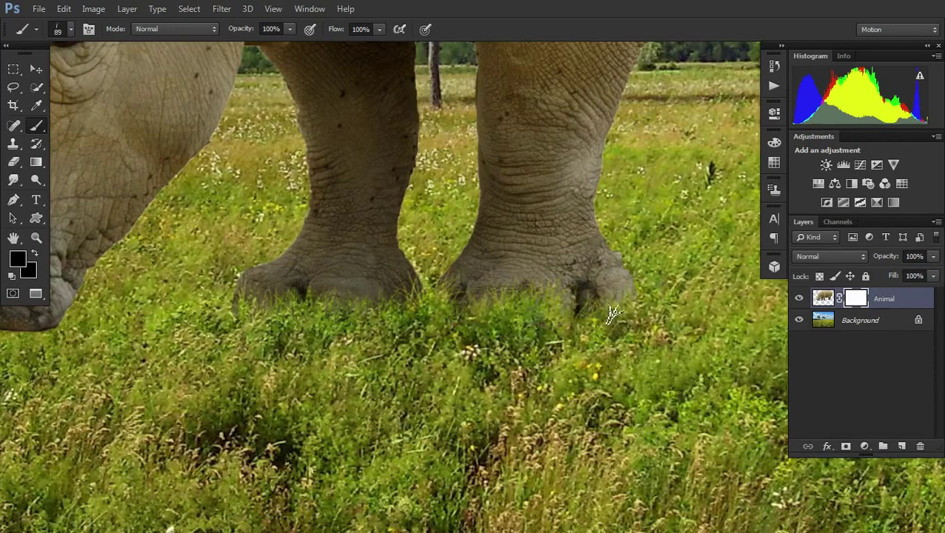
pyautogui.moveTo(634, 316)
pyautogui.mouseDown()
pyautogui.moveTo(641, 276)
pyautogui.moveTo(202, 396)
pyautogui.mouseUp()
pyautogui.moveTo(434, 337)
pyautogui.mouseDown()
pyautogui.moveTo(474, 330)
pyautogui.moveTo(455, 326)
pyautogui.moveTo(510, 345)
pyautogui.mouseUp()
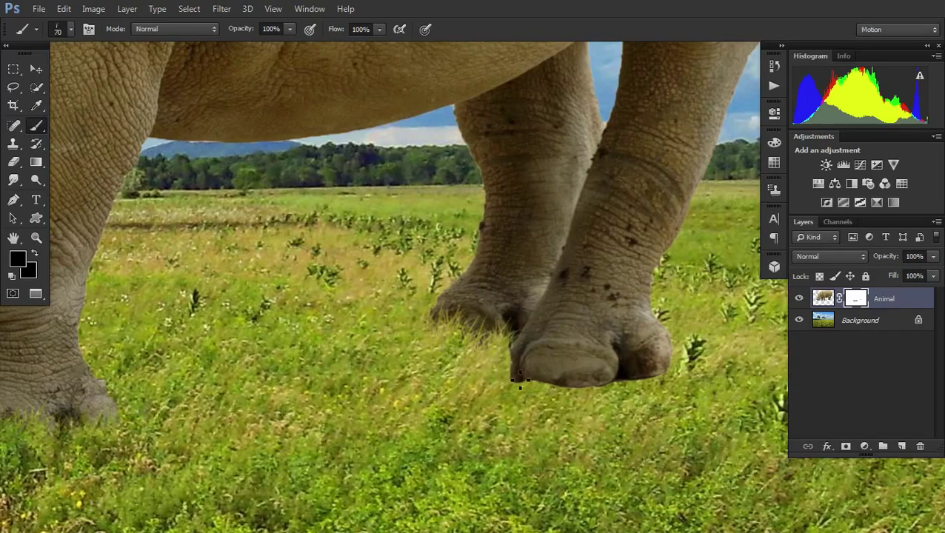
# With a slightly smaller brush, paint grass along the right hind foot's bottom edge
pyautogui.press('[')
pyautogui.moveTo(509, 388)
pyautogui.mouseDown()
pyautogui.moveTo(541, 374)
pyautogui.moveTo(518, 370)
pyautogui.moveTo(593, 378)
pyautogui.moveTo(661, 363)
pyautogui.mouseUp()
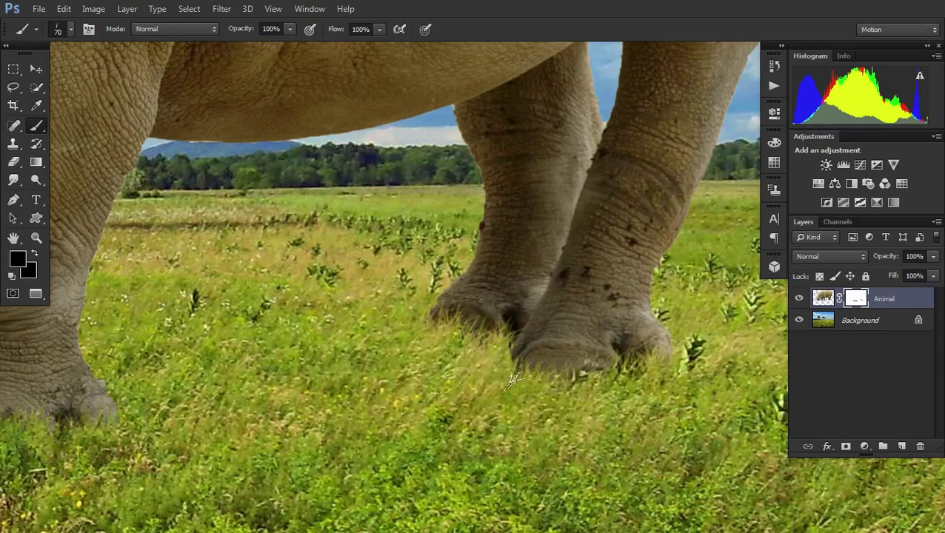
pyautogui.moveTo(277, 378); pyautogui.dragTo(636, 322)
pyautogui.moveTo(279, 383); pyautogui.dragTo(539, 390)
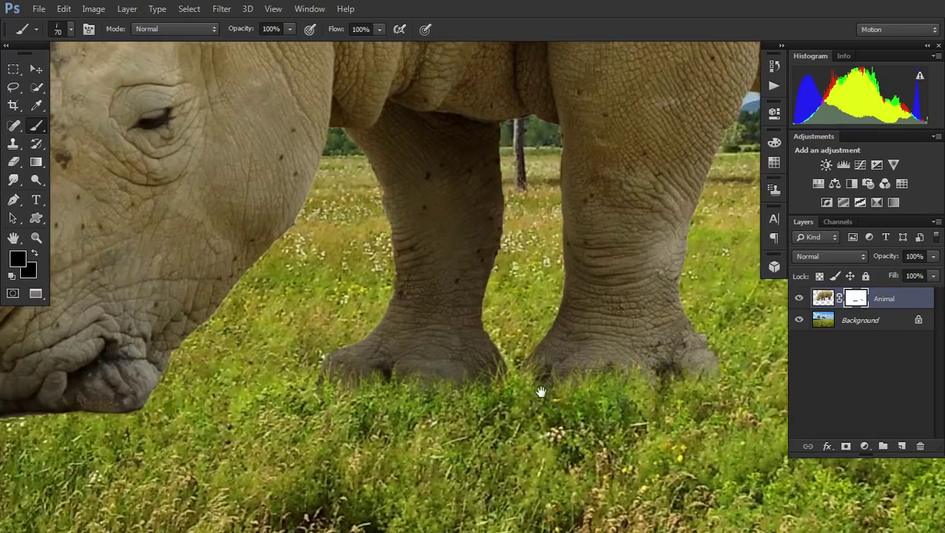
pyautogui.moveTo(206, 383)
pyautogui.mouseDown()
pyautogui.moveTo(353, 384)
pyautogui.moveTo(169, 383)
pyautogui.moveTo(175, 393)
pyautogui.moveTo(307, 376)
pyautogui.mouseUp()
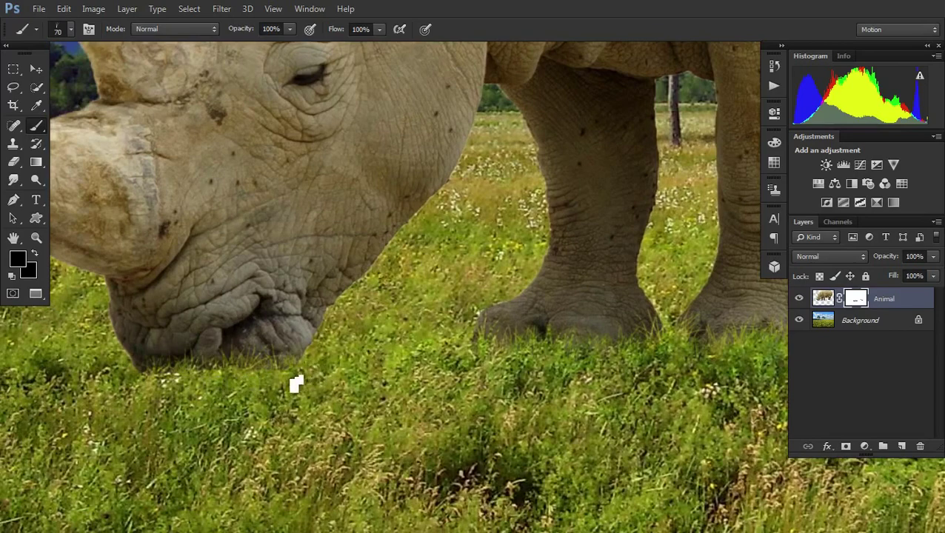
# Zoom out to view the whole rhino scene
pyautogui.keyDown('alt'); pyautogui.click(550, 343); pyautogui.keyUp('alt')
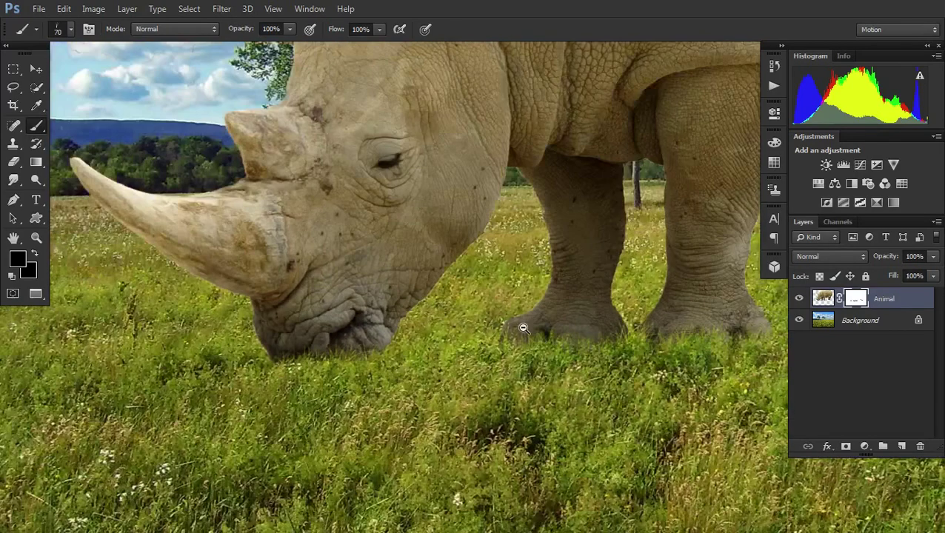
pyautogui.keyDown('alt'); pyautogui.click(523, 327); pyautogui.keyUp('alt')
pyautogui.keyDown('alt'); pyautogui.click(496, 317); pyautogui.keyUp('alt')
pyautogui.moveTo(370, 284); pyautogui.dragTo(376, 292)
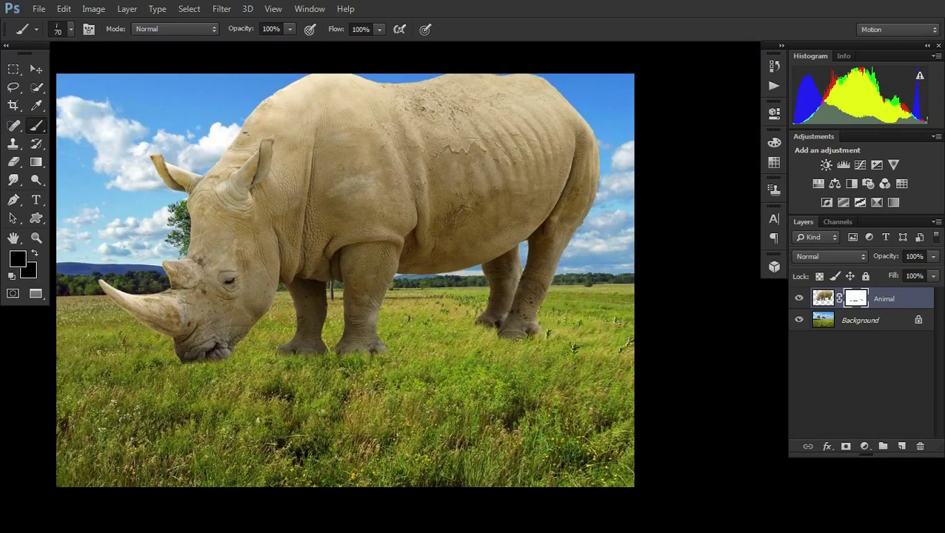
pyautogui.click(36, 69)
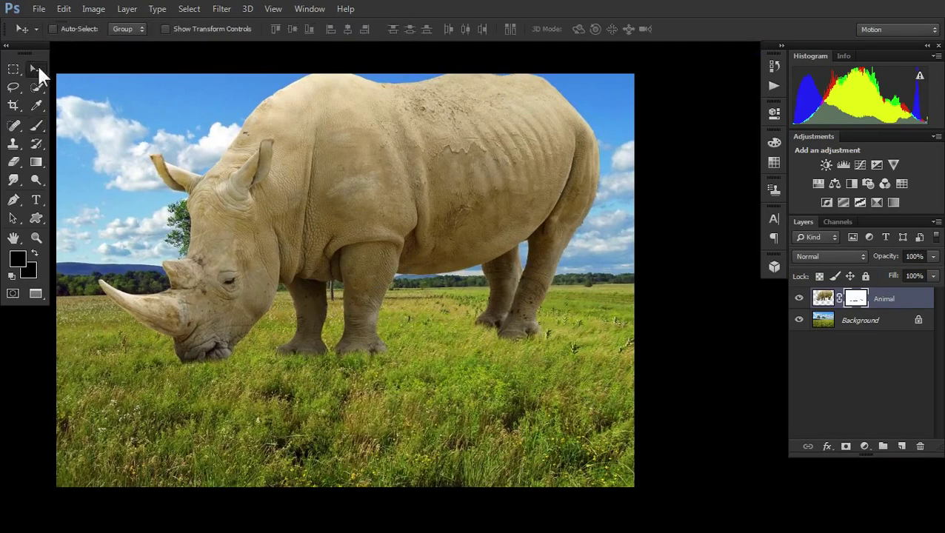
pyautogui.moveTo(314, 239); pyautogui.dragTo(328, 249)
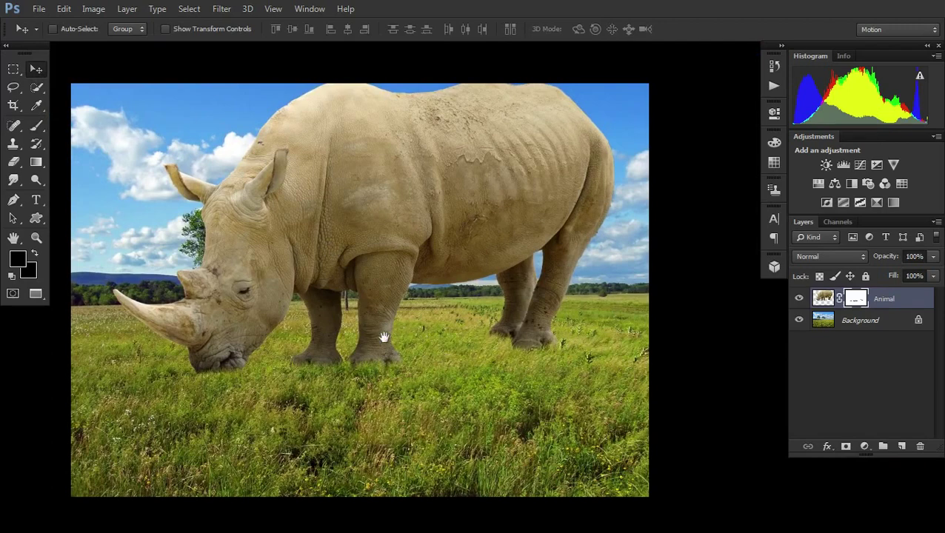
# Duplicate the Animal layer as a new layer named shadow
pyautogui.moveTo(383, 338); pyautogui.dragTo(414, 324)
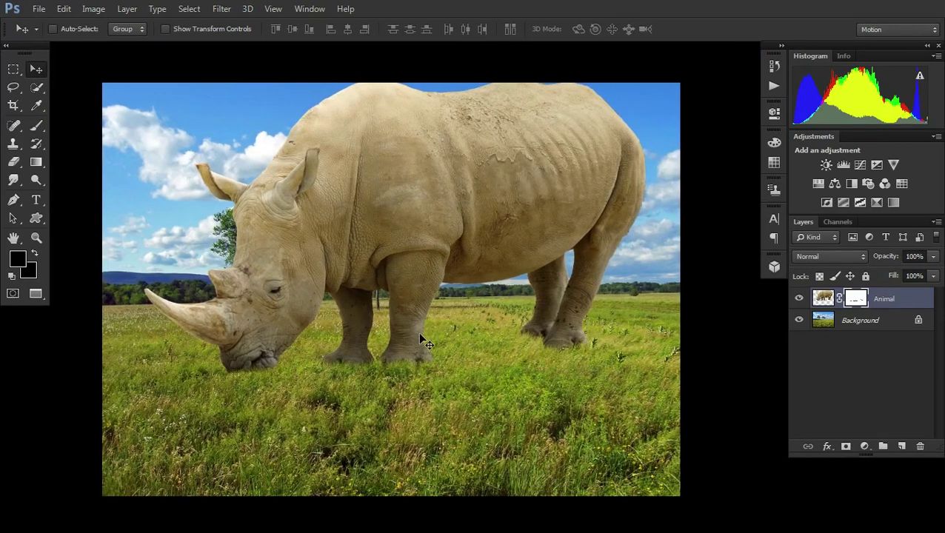
pyautogui.click(829, 298)
pyautogui.rightClick(830, 300)
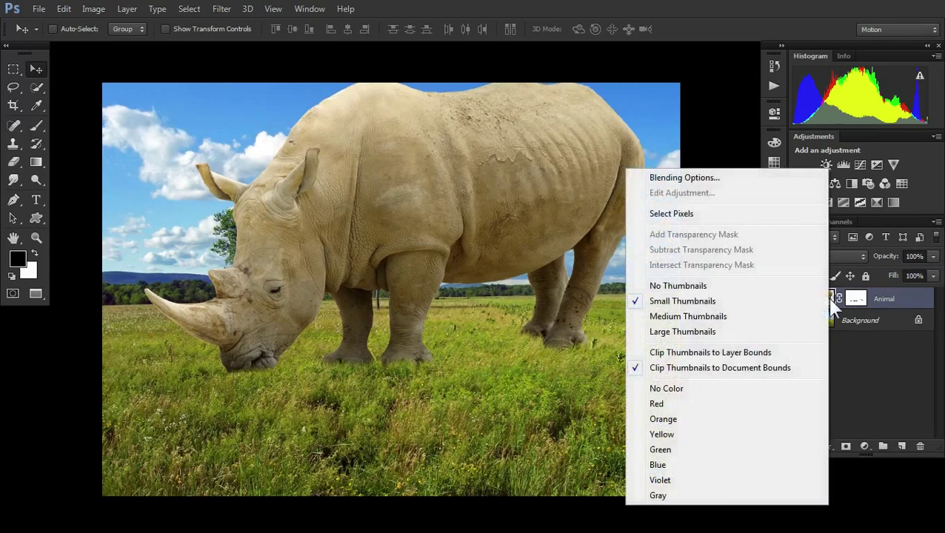
pyautogui.click(876, 359)
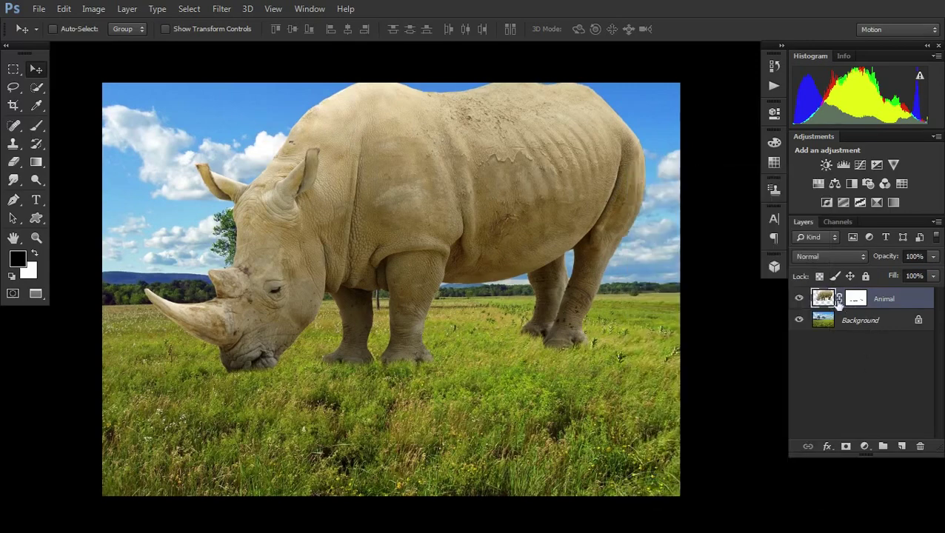
pyautogui.rightClick(899, 298)
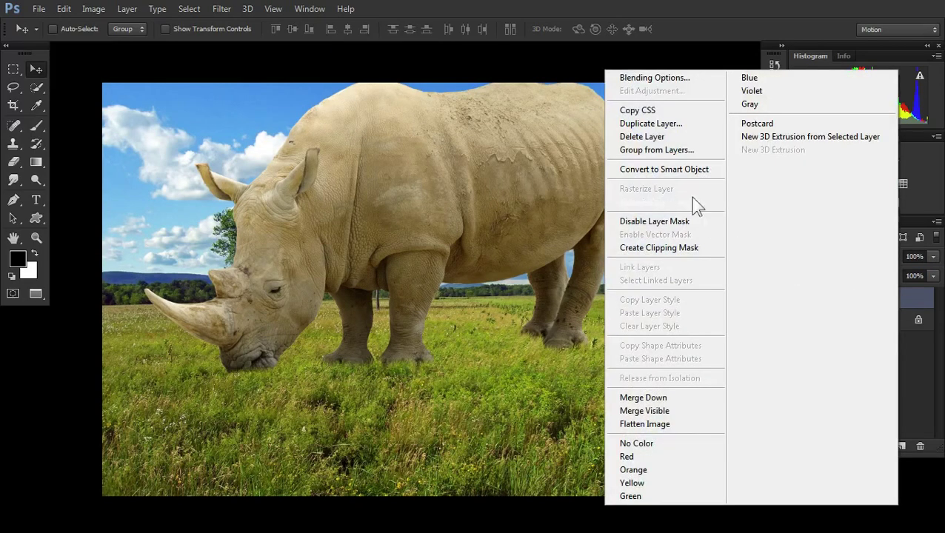
pyautogui.click(662, 126)
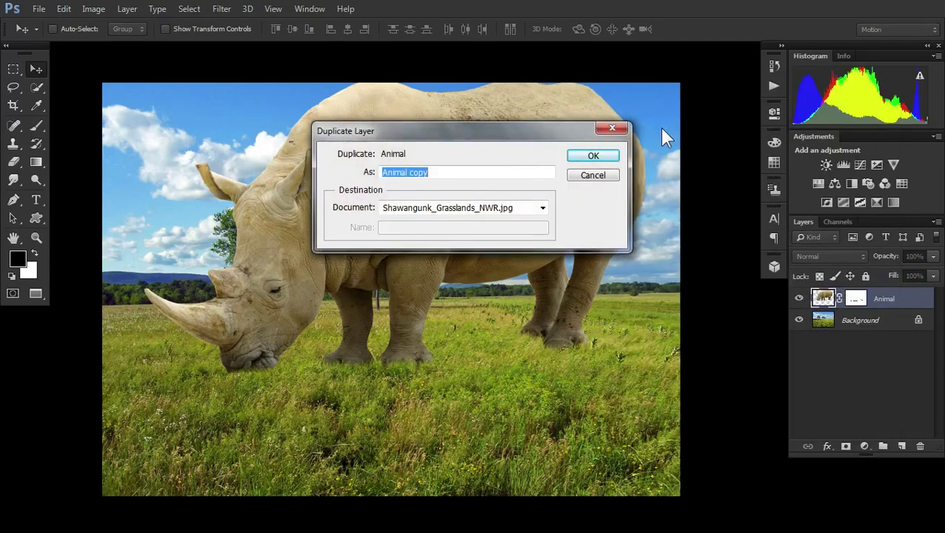
pyautogui.write('shadow')
pyautogui.click(585, 157)
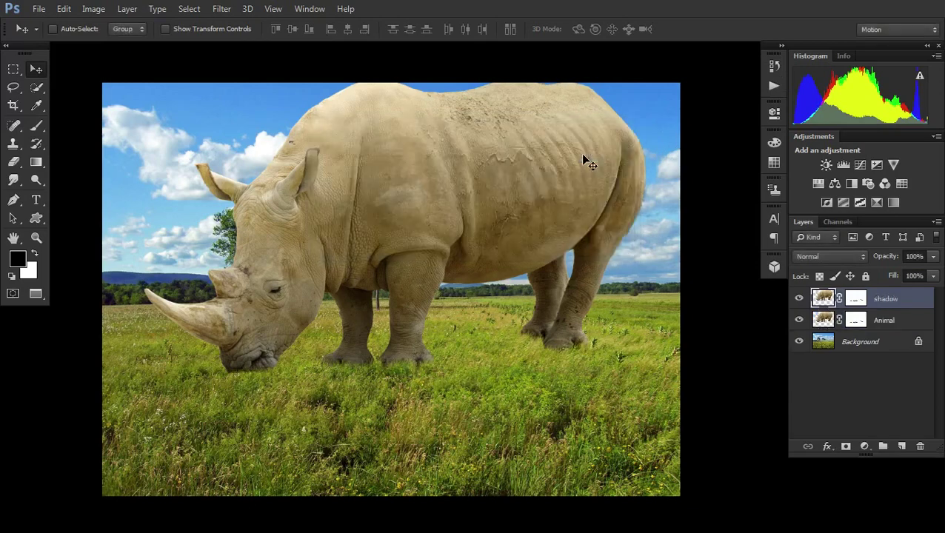
# Delete the layer mask from the shadow layer
pyautogui.rightClick(892, 304)
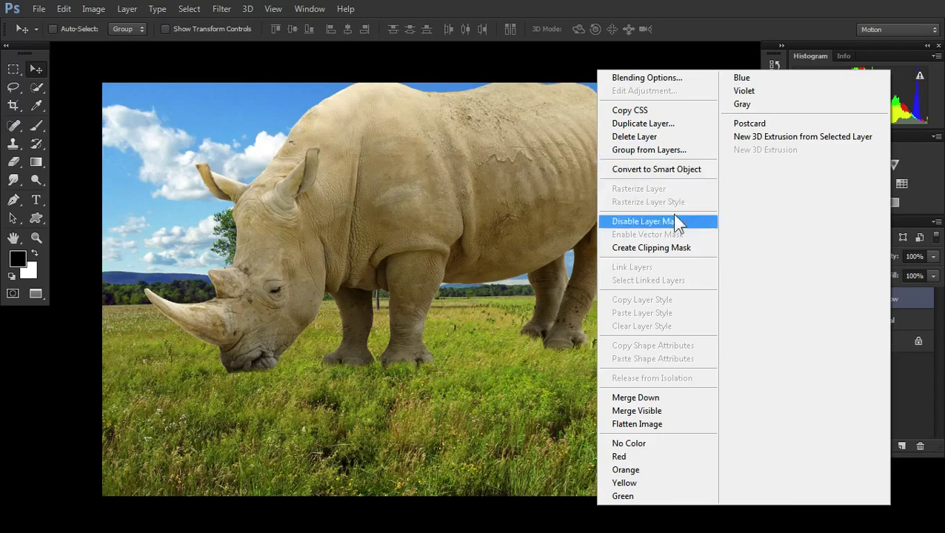
pyautogui.click(896, 291)
pyautogui.click(858, 304)
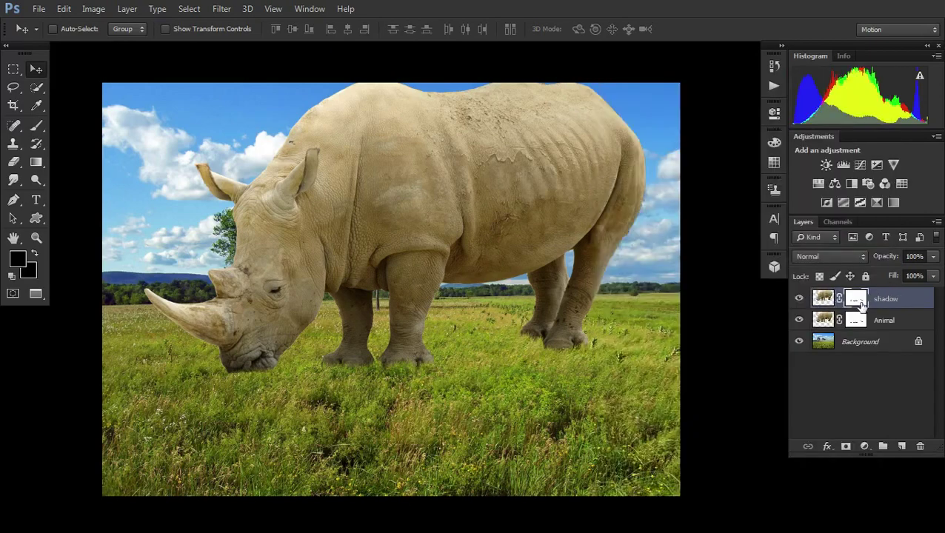
pyautogui.rightClick(859, 305)
pyautogui.click(818, 334)
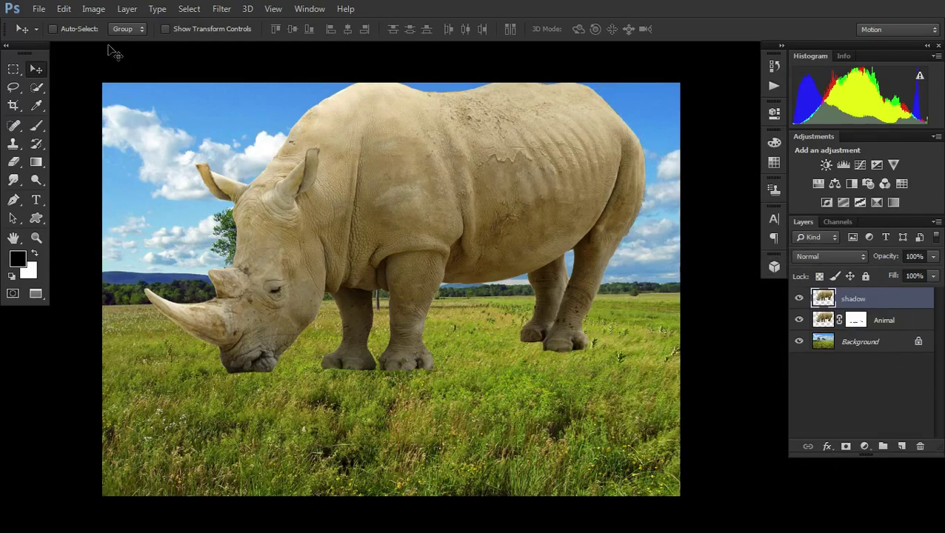
# Turn the shadow layer's rhino solid black with Hue/Saturation Lightness -100
pyautogui.click(92, 9)
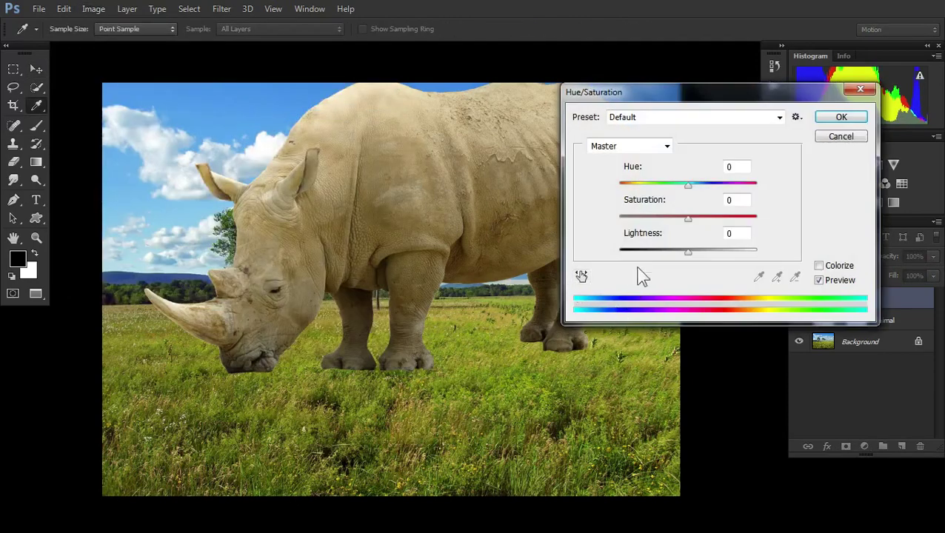
pyautogui.moveTo(689, 250); pyautogui.dragTo(619, 250)
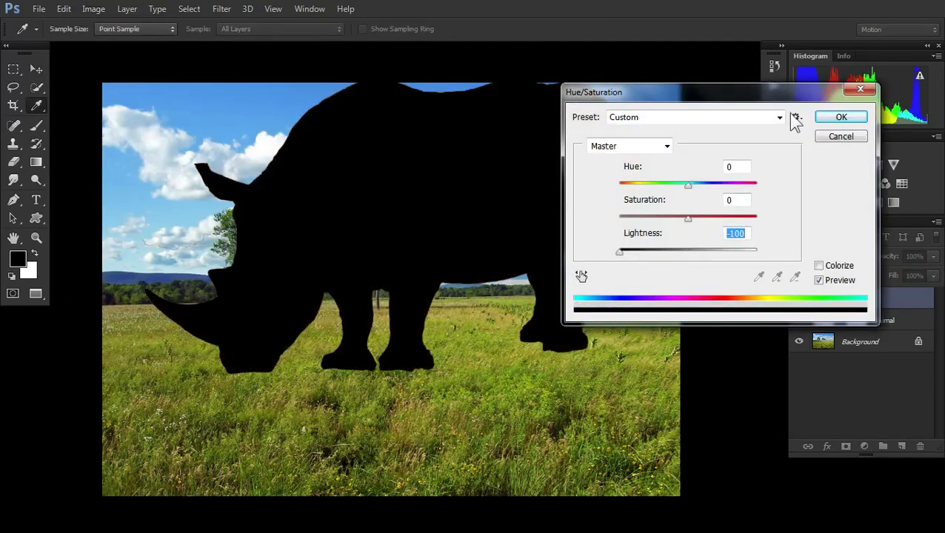
pyautogui.click(840, 119)
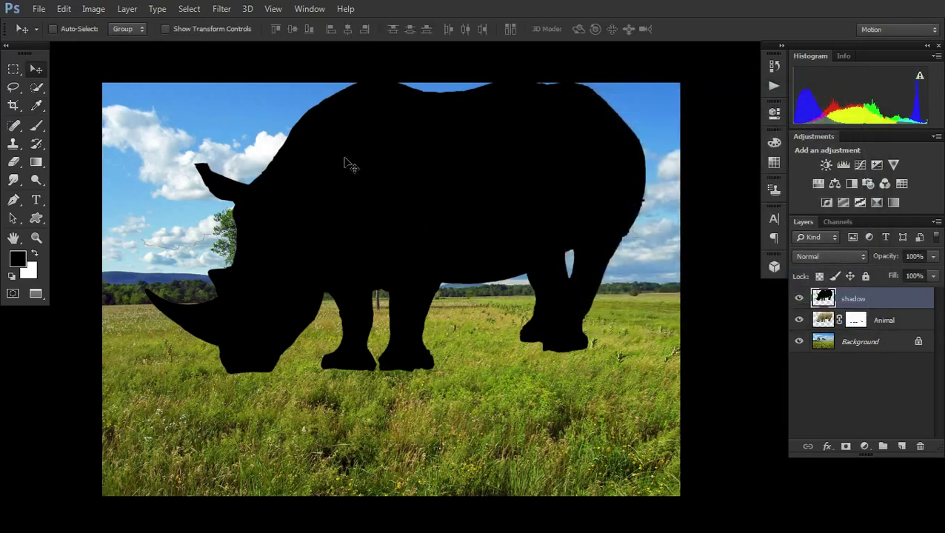
pyautogui.click(65, 10)
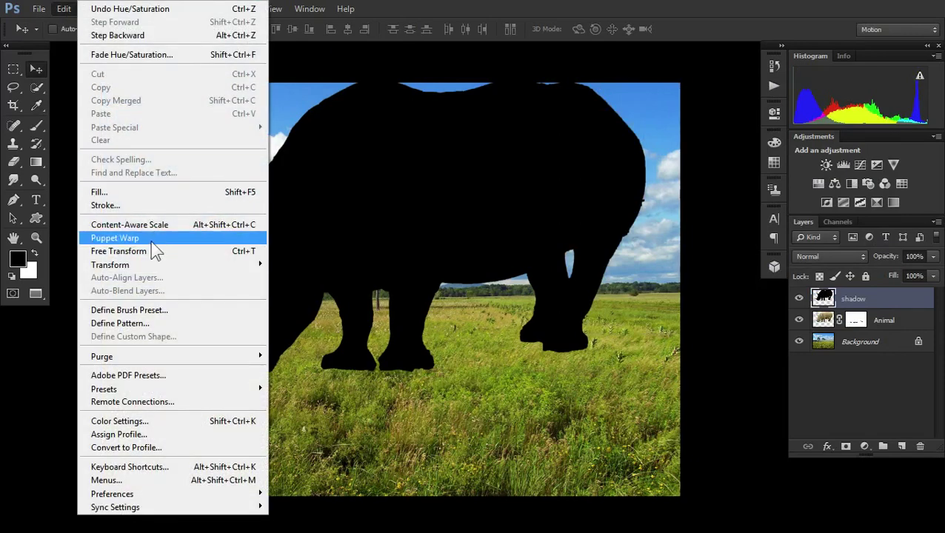
# Flip the silhouette upside down below the rhino and warp its legs up to the feet
pyautogui.click(158, 253)
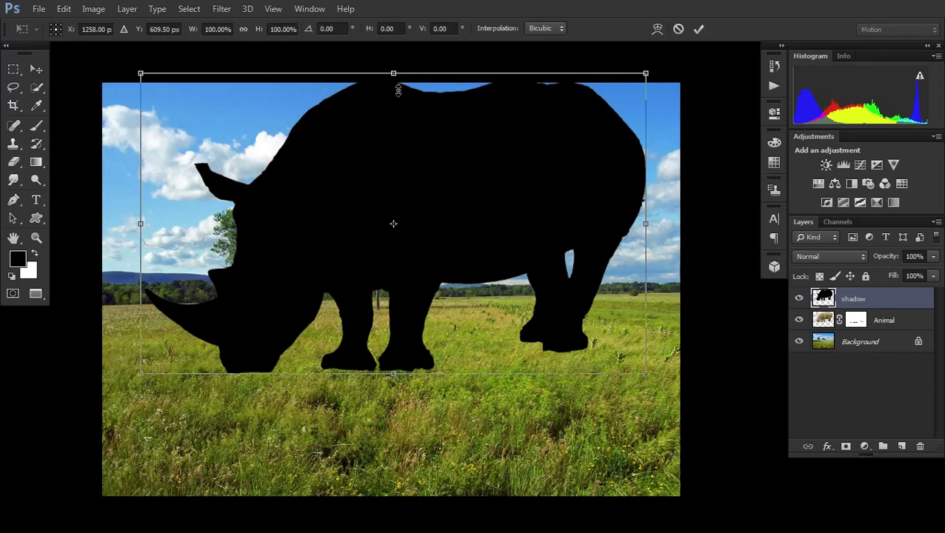
pyautogui.moveTo(398, 89); pyautogui.dragTo(400, 500)
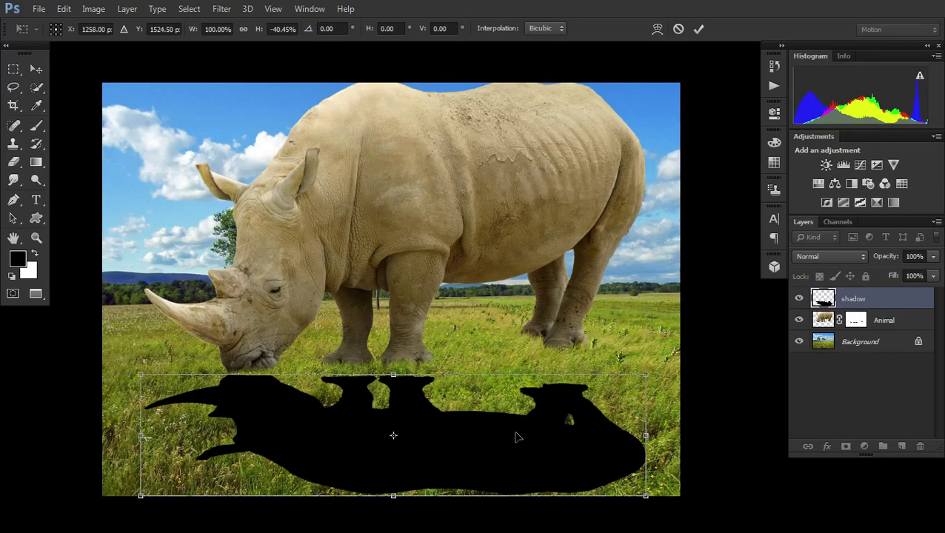
pyautogui.rightClick(517, 438)
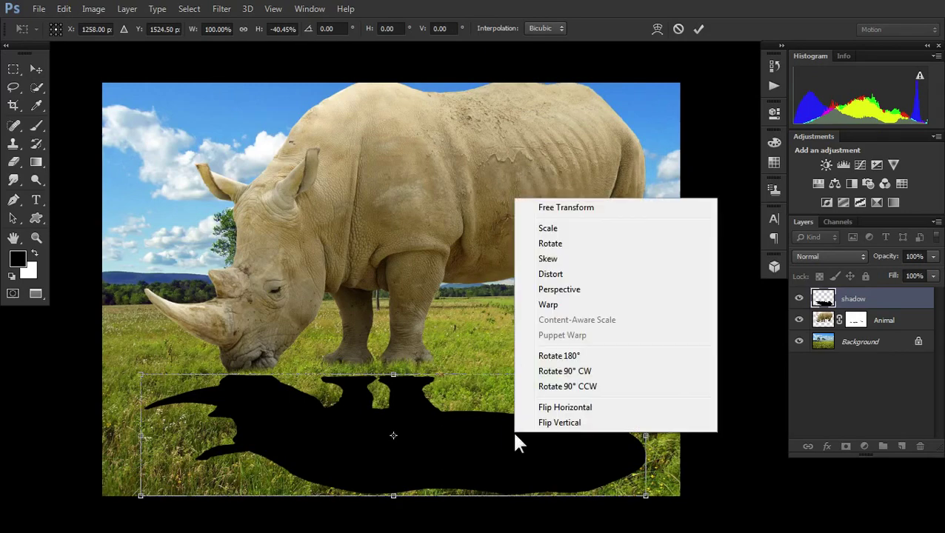
pyautogui.click(556, 306)
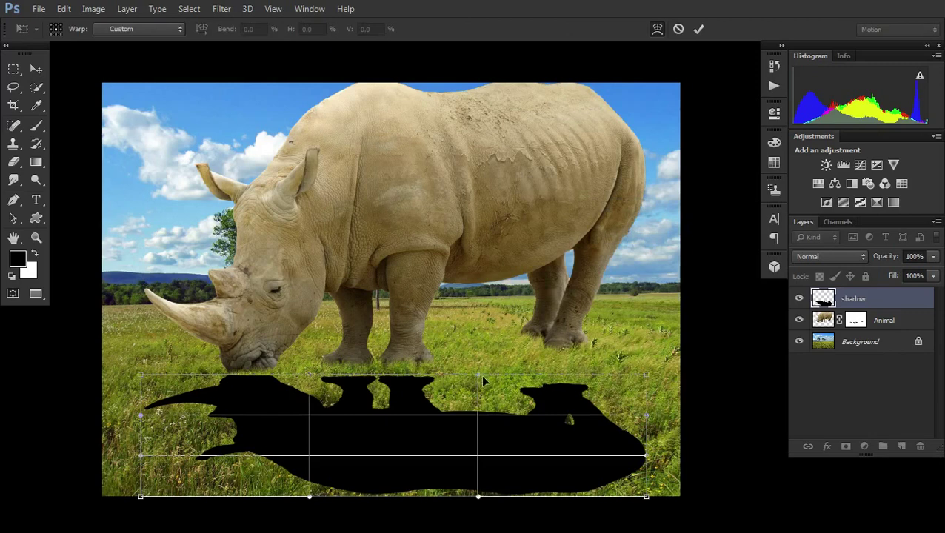
pyautogui.moveTo(481, 374); pyautogui.dragTo(479, 350)
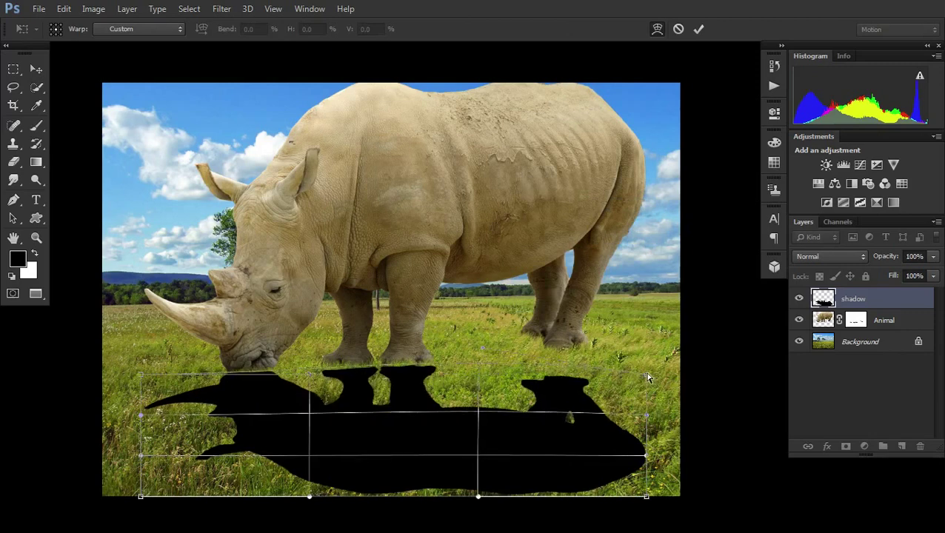
pyautogui.moveTo(647, 378); pyautogui.dragTo(647, 311)
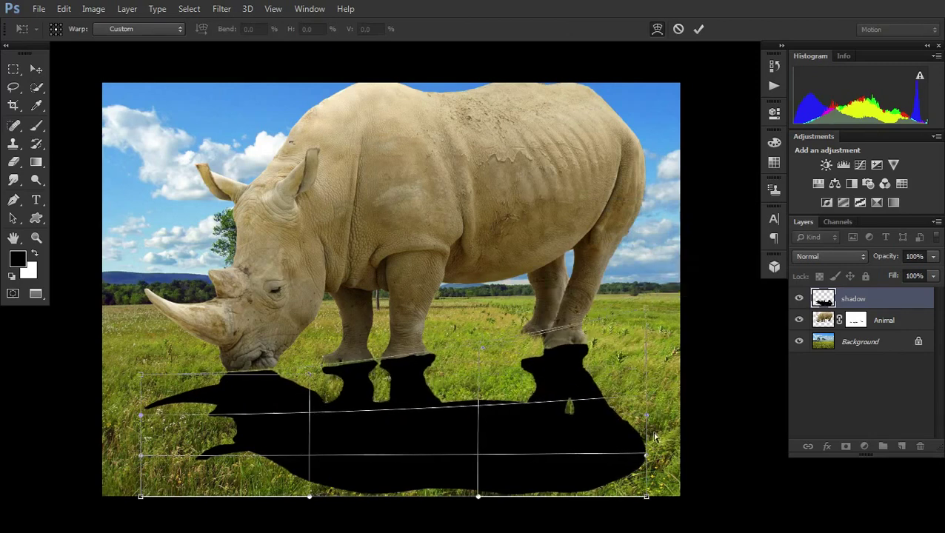
pyautogui.moveTo(647, 462); pyautogui.dragTo(717, 428)
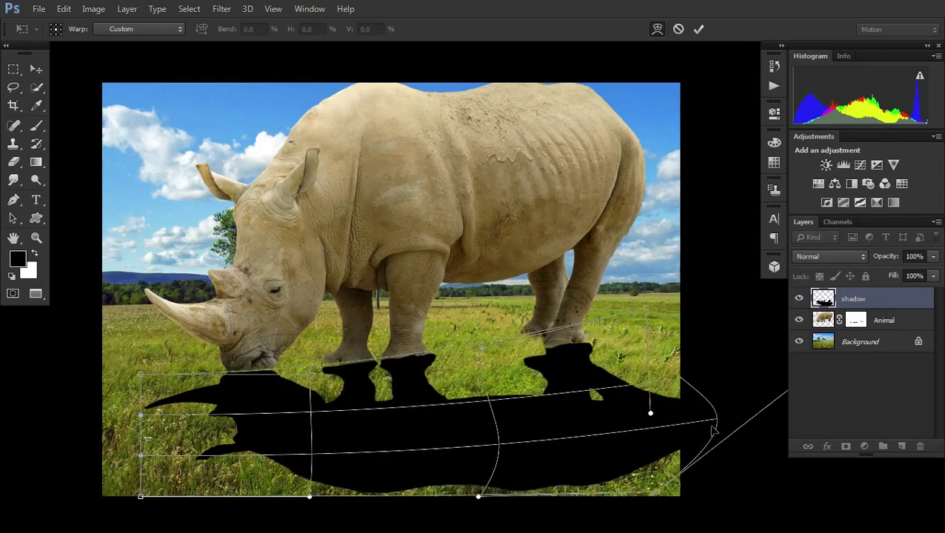
# Warp the shadow's bottom edge and left side inward and commit the warp
pyautogui.moveTo(484, 428); pyautogui.dragTo(473, 387)
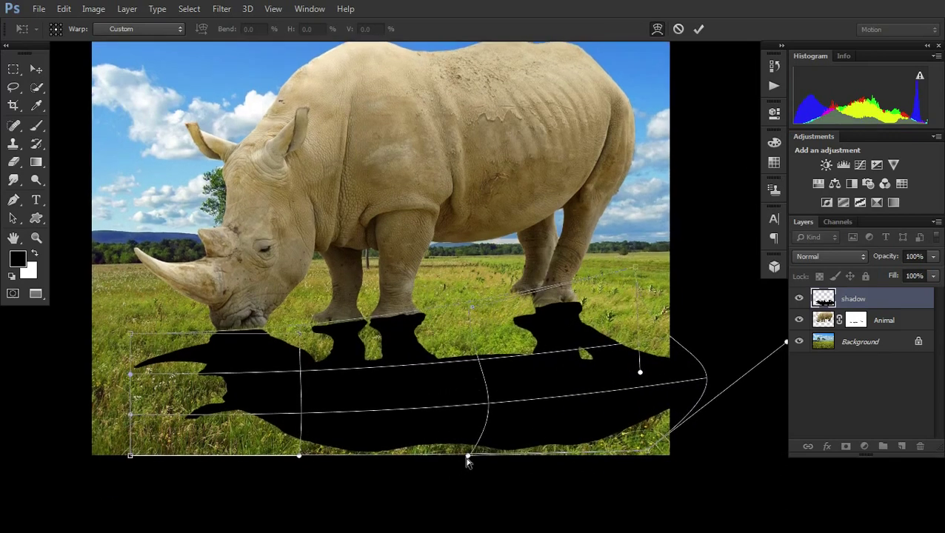
pyautogui.moveTo(467, 460); pyautogui.dragTo(547, 457)
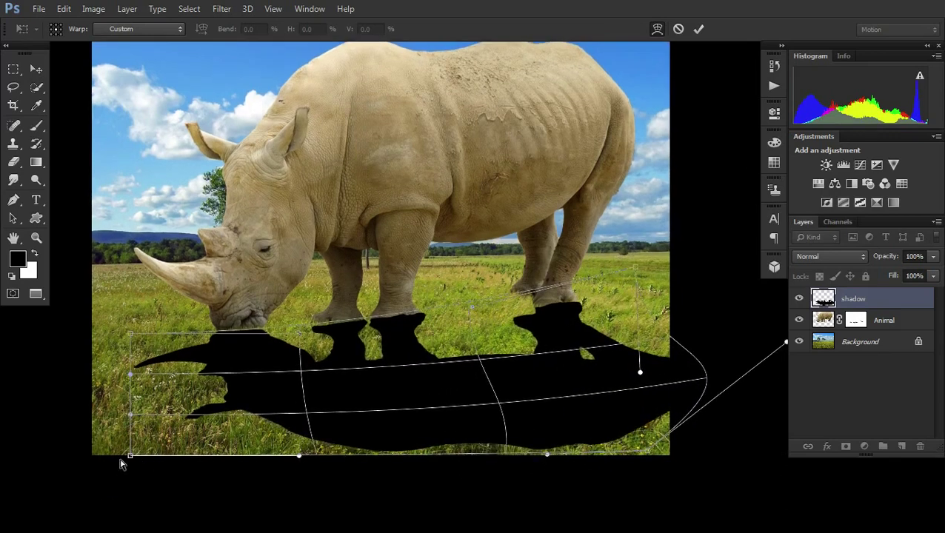
pyautogui.moveTo(130, 459); pyautogui.dragTo(187, 463)
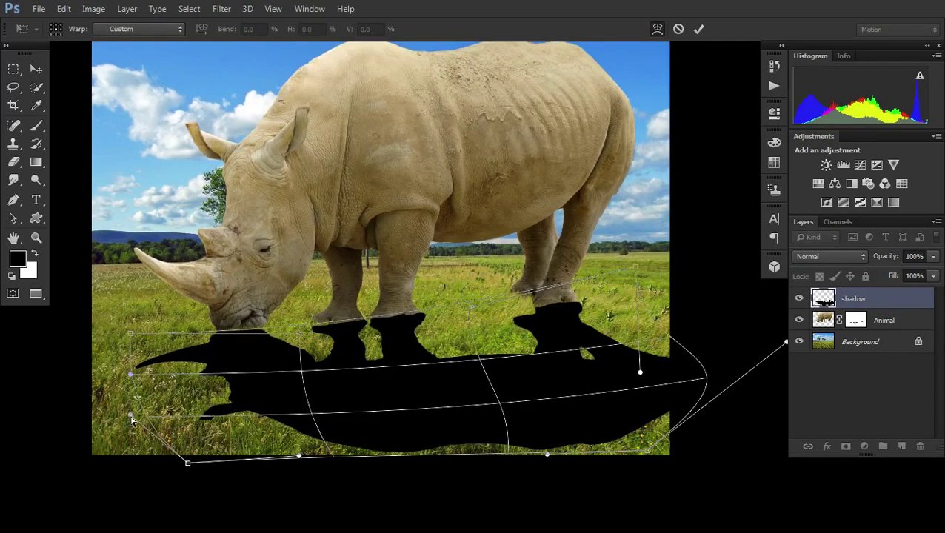
pyautogui.moveTo(131, 416); pyautogui.dragTo(175, 411)
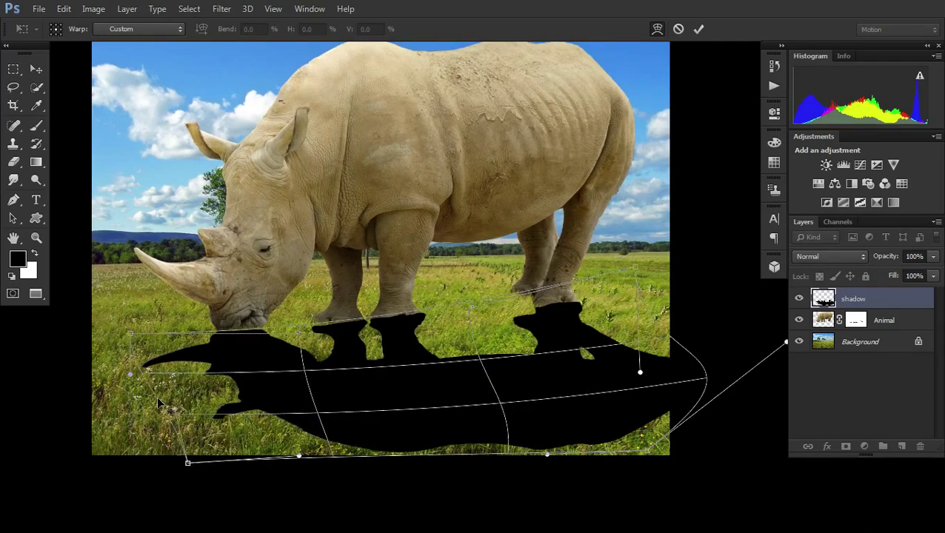
pyautogui.moveTo(130, 374); pyautogui.dragTo(150, 372)
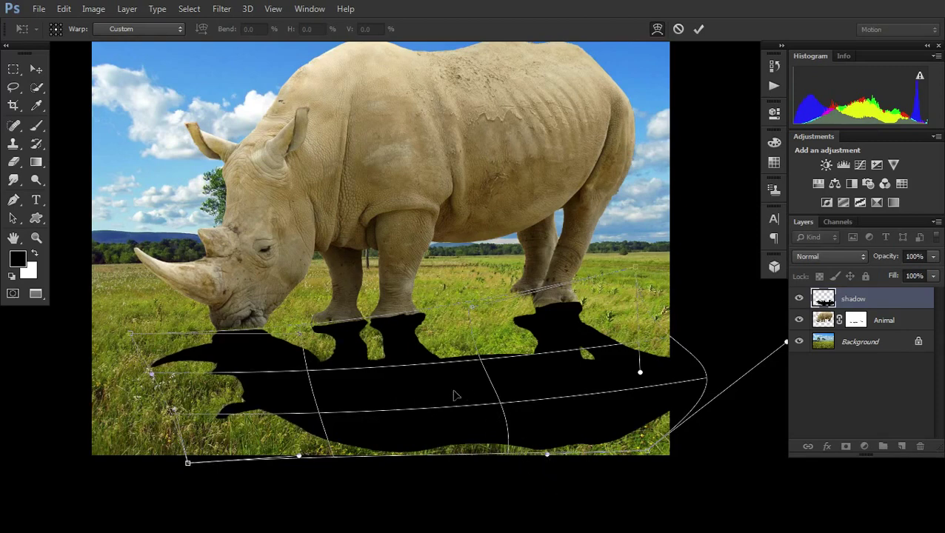
pyautogui.press('Return')
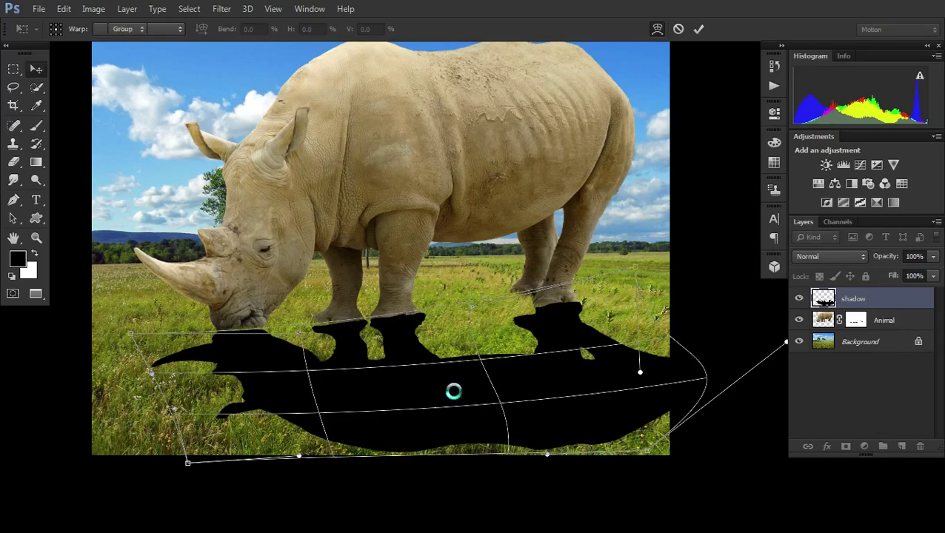
# Skew the shadow to the right and flatten it with a new free transform
pyautogui.hotkey('ctrl', 't')
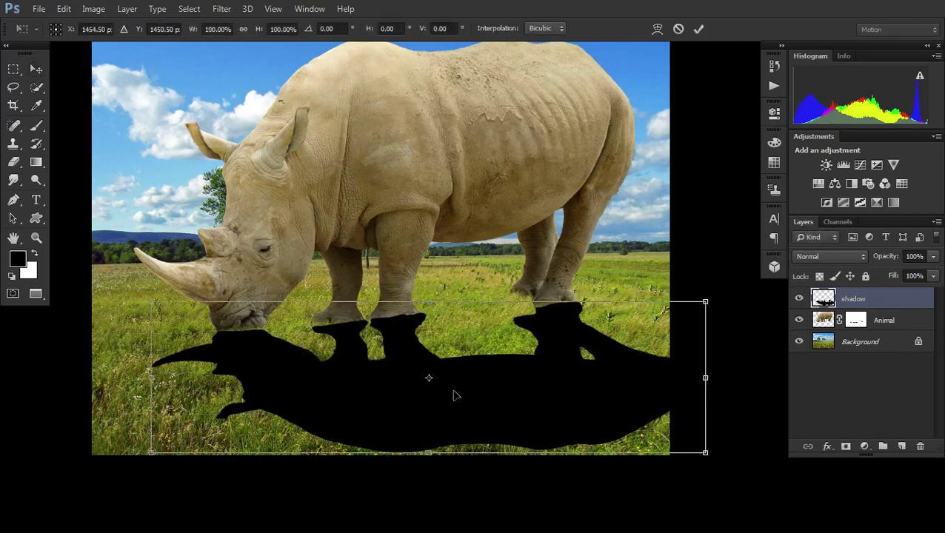
pyautogui.moveTo(432, 459)
pyautogui.mouseDown()
pyautogui.moveTo(527, 439)
pyautogui.moveTo(517, 441)
pyautogui.mouseUp()
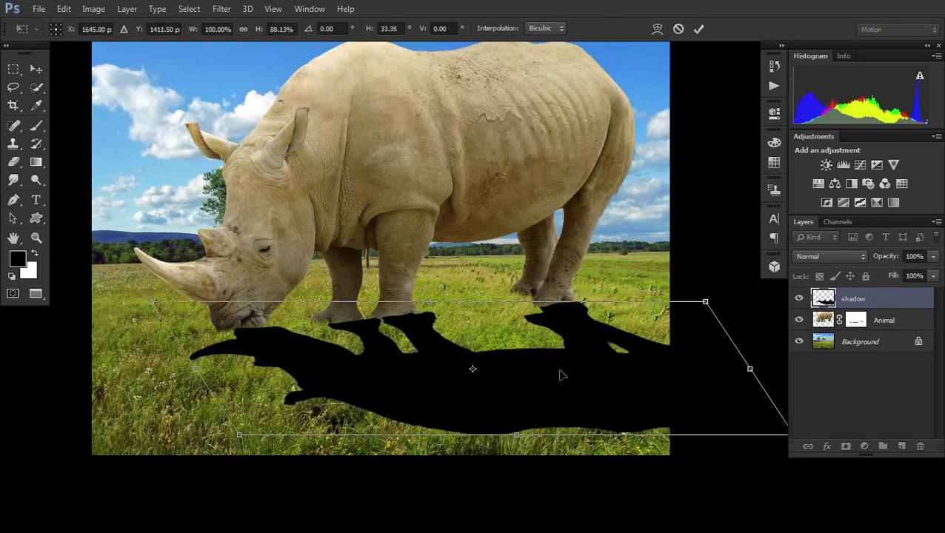
pyautogui.moveTo(561, 375); pyautogui.dragTo(546, 376)
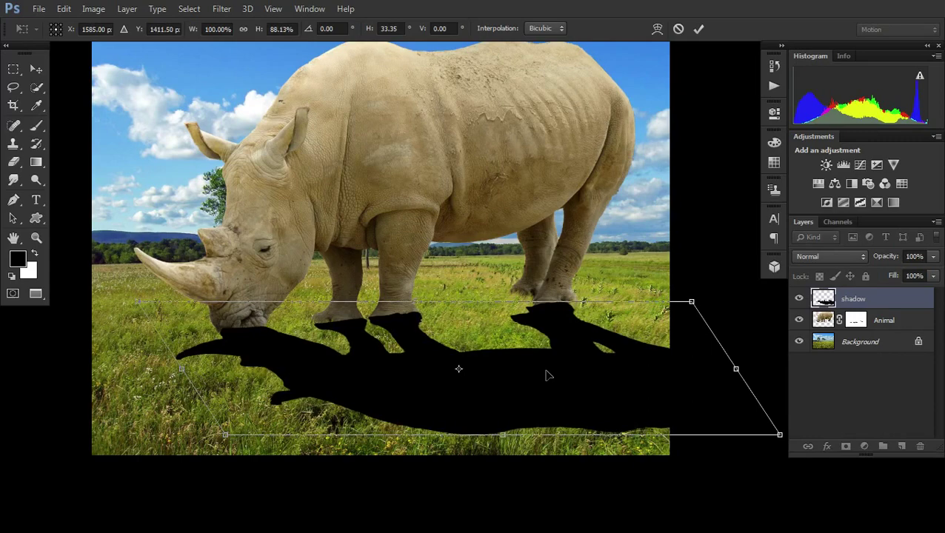
pyautogui.press('Return')
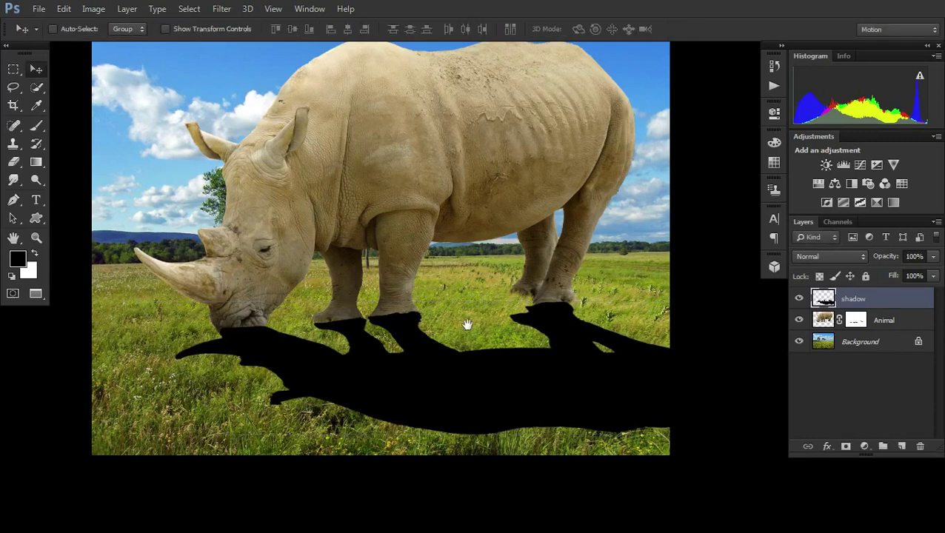
# Zoom in on the rhino's feet and set the shadow layer's opacity to 63%
pyautogui.click(423, 315)
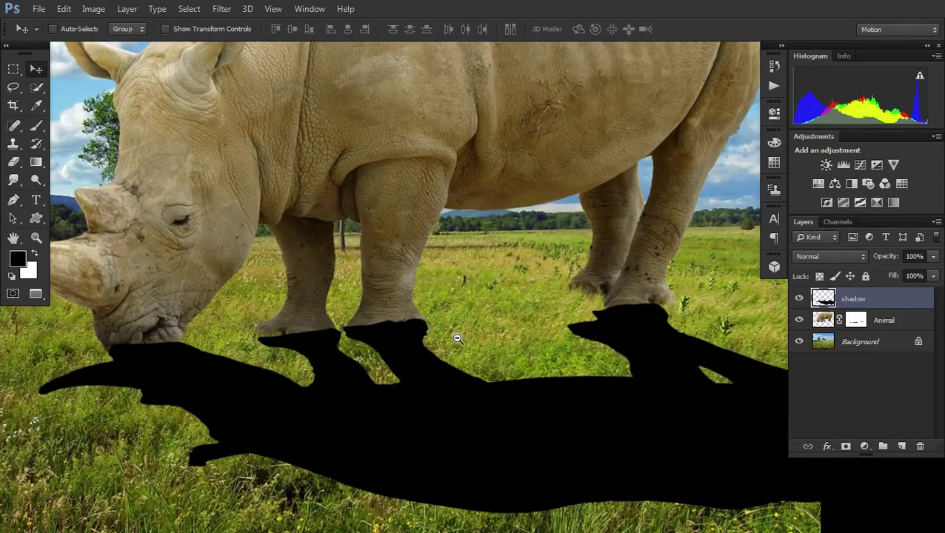
pyautogui.click(932, 257)
pyautogui.click(907, 274)
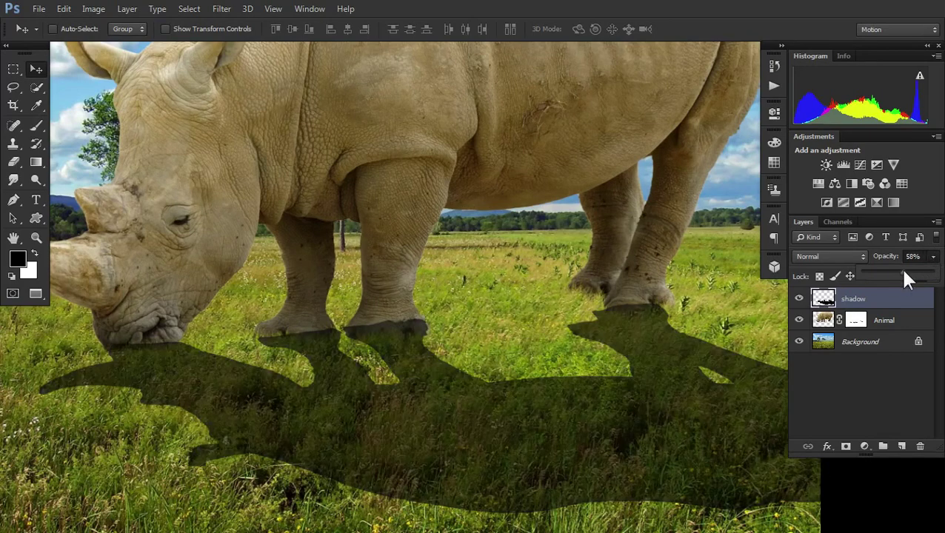
pyautogui.moveTo(904, 272); pyautogui.dragTo(898, 272)
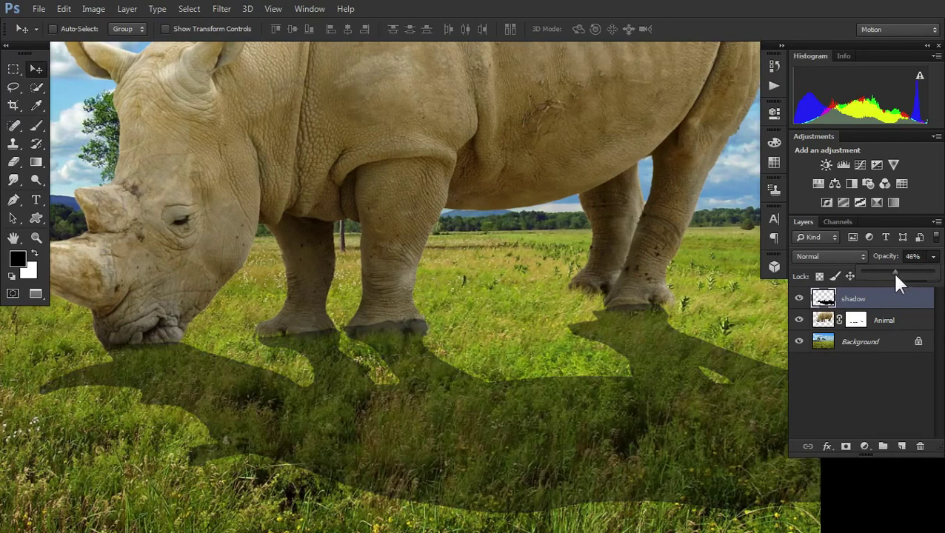
pyautogui.moveTo(895, 271); pyautogui.dragTo(904, 271)
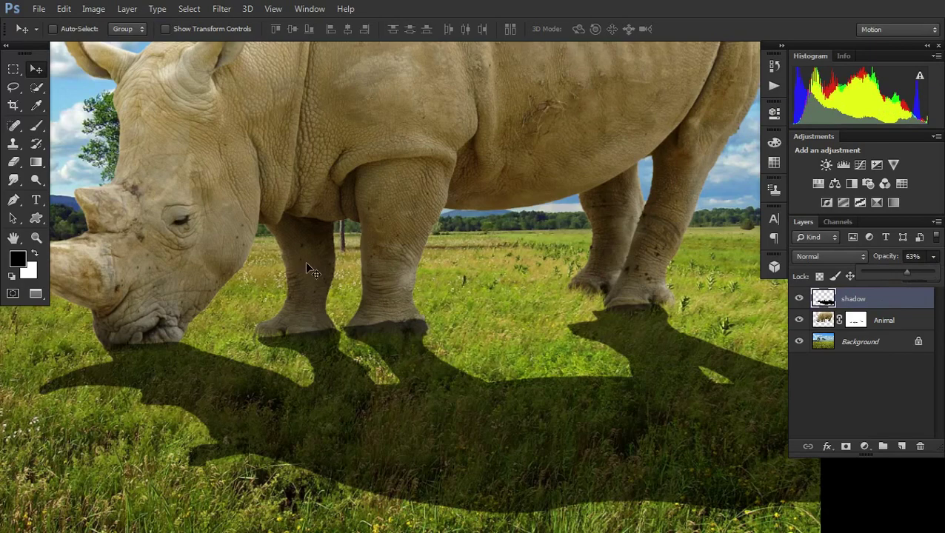
pyautogui.moveTo(585, 335); pyautogui.dragTo(452, 350)
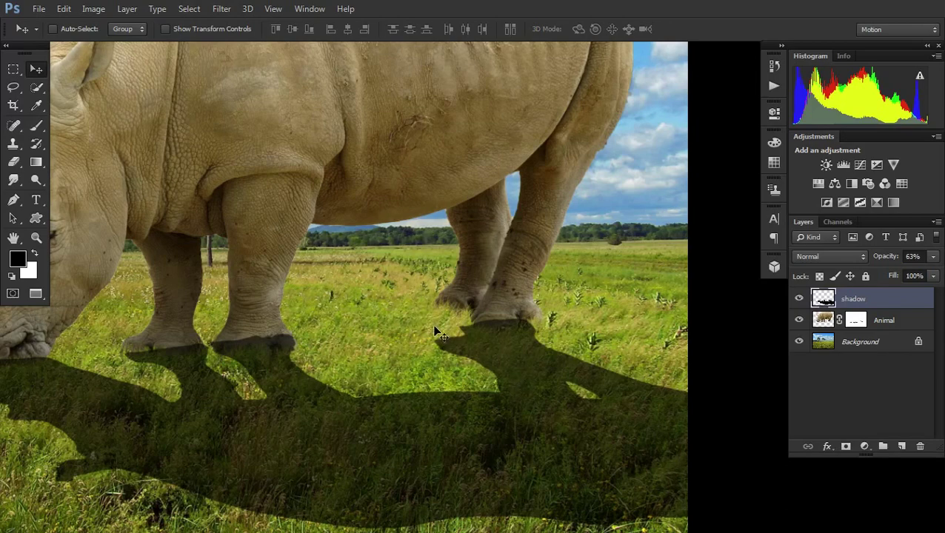
# Erase the excess shadow bulge below the rear foot with a hard round eraser
pyautogui.click(14, 165)
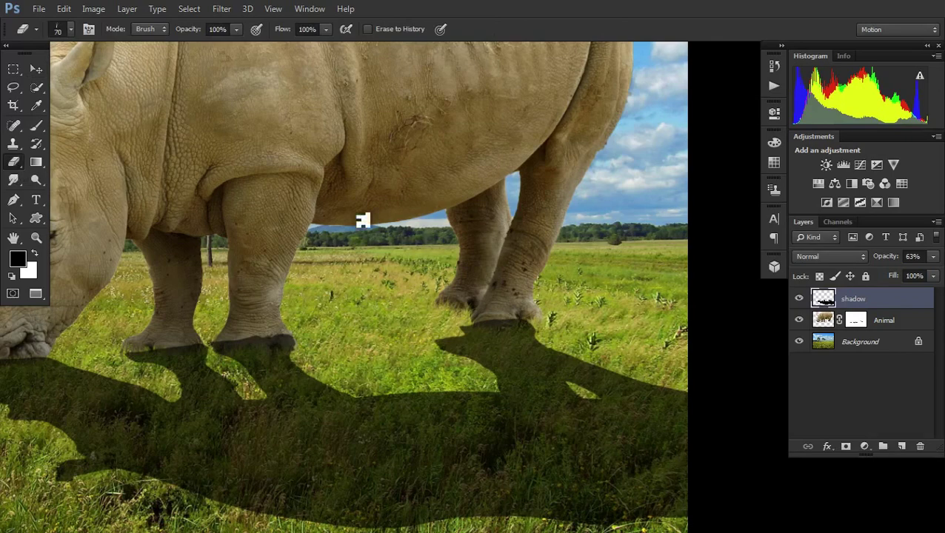
pyautogui.rightClick(358, 216)
pyautogui.moveTo(530, 348); pyautogui.dragTo(531, 311)
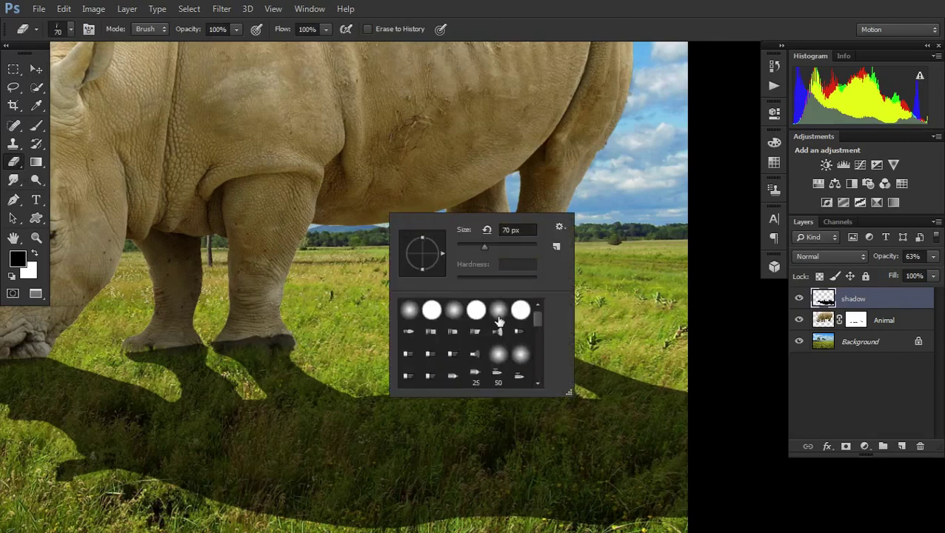
pyautogui.click(498, 317)
pyautogui.click(433, 311)
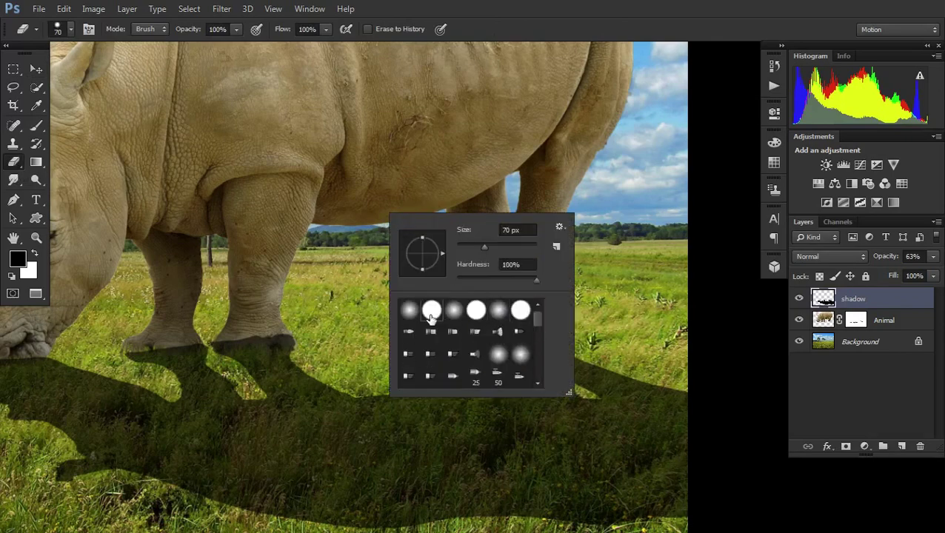
pyautogui.press('Return')
pyautogui.moveTo(451, 324); pyautogui.dragTo(482, 370)
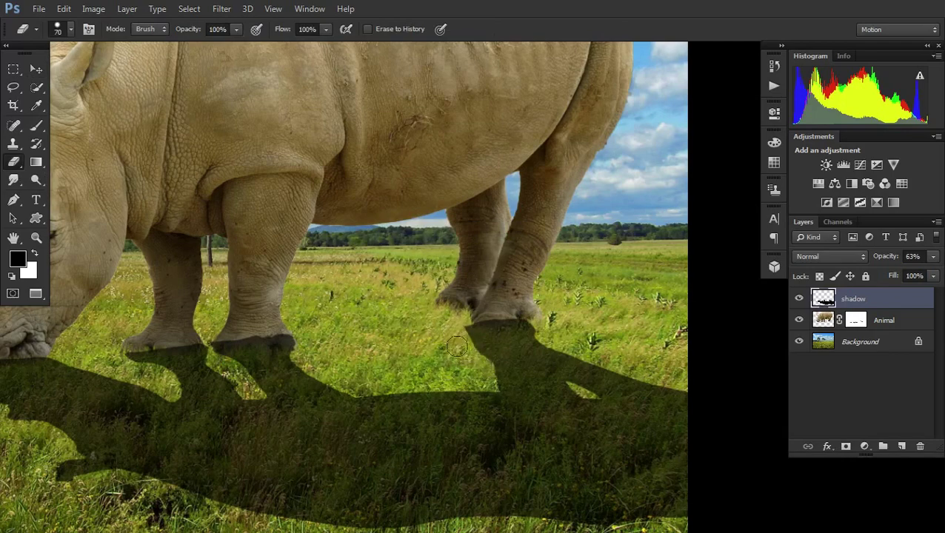
pyautogui.moveTo(472, 364); pyautogui.dragTo(453, 328)
pyautogui.moveTo(552, 386); pyautogui.dragTo(460, 358)
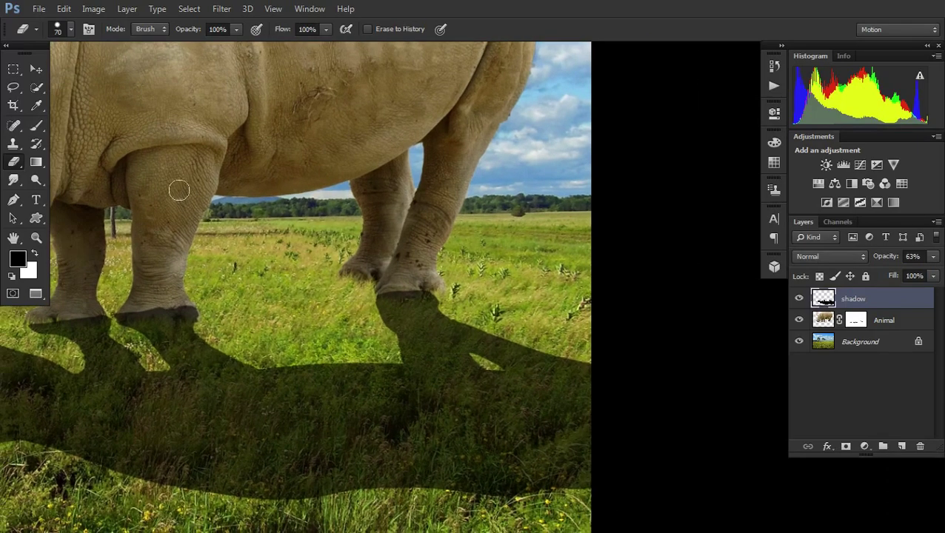
# Paint black shadow around the rear foot and into the lit gap between the legs
pyautogui.click(37, 126)
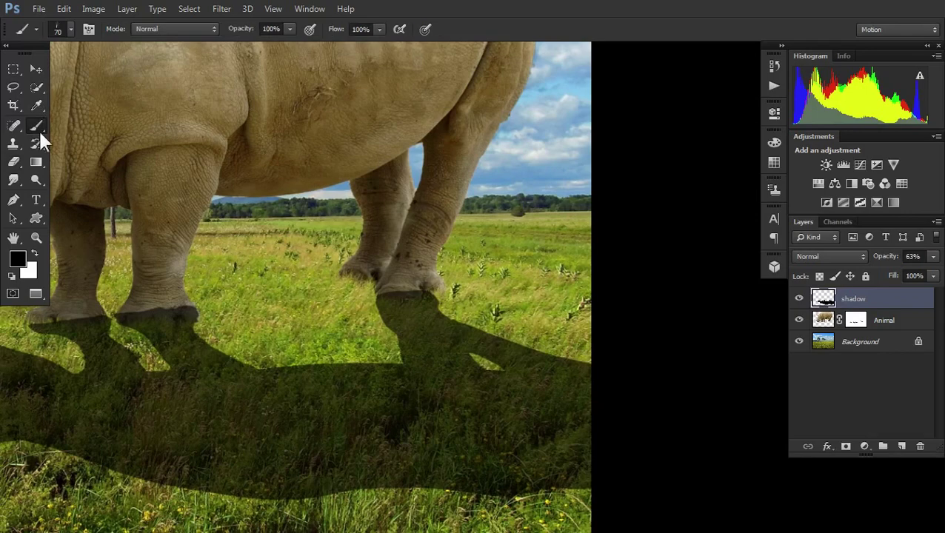
pyautogui.rightClick(257, 237)
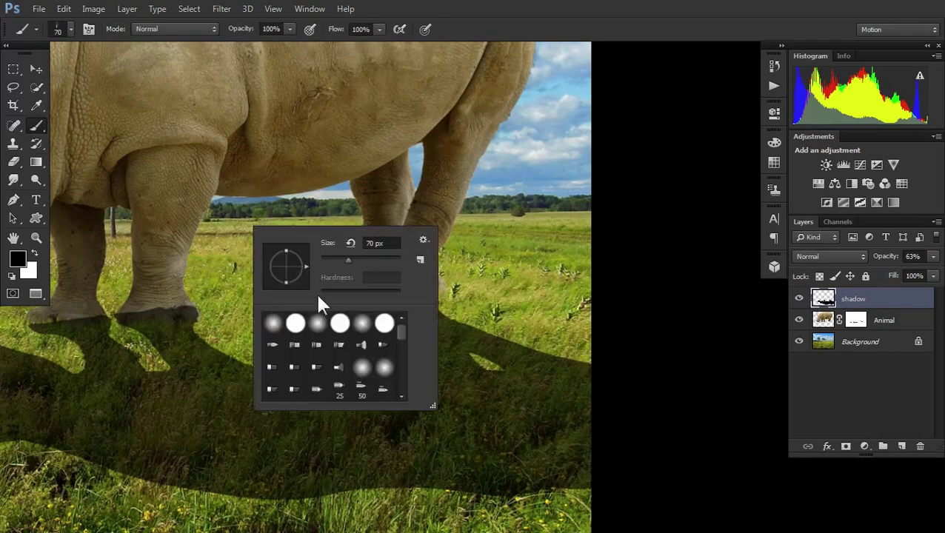
pyautogui.doubleClick(295, 326)
pyautogui.moveTo(480, 348)
pyautogui.mouseDown()
pyautogui.moveTo(466, 354)
pyautogui.moveTo(497, 374)
pyautogui.mouseUp()
pyautogui.moveTo(432, 296)
pyautogui.mouseDown()
pyautogui.moveTo(548, 307)
pyautogui.moveTo(468, 310)
pyautogui.moveTo(497, 338)
pyautogui.moveTo(588, 363)
pyautogui.mouseUp()
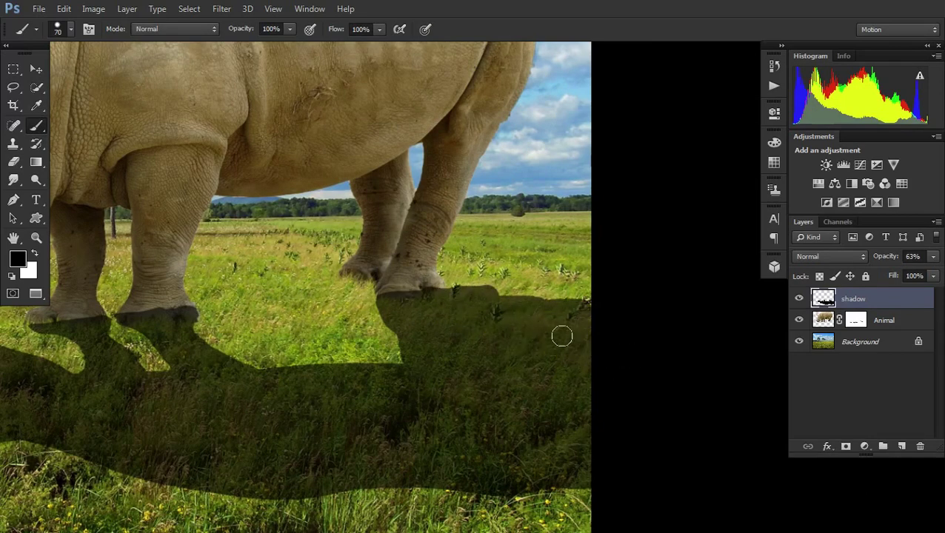
pyautogui.moveTo(402, 273)
pyautogui.mouseDown()
pyautogui.moveTo(529, 289)
pyautogui.moveTo(601, 274)
pyautogui.moveTo(597, 298)
pyautogui.moveTo(523, 301)
pyautogui.moveTo(491, 276)
pyautogui.moveTo(596, 263)
pyautogui.mouseUp()
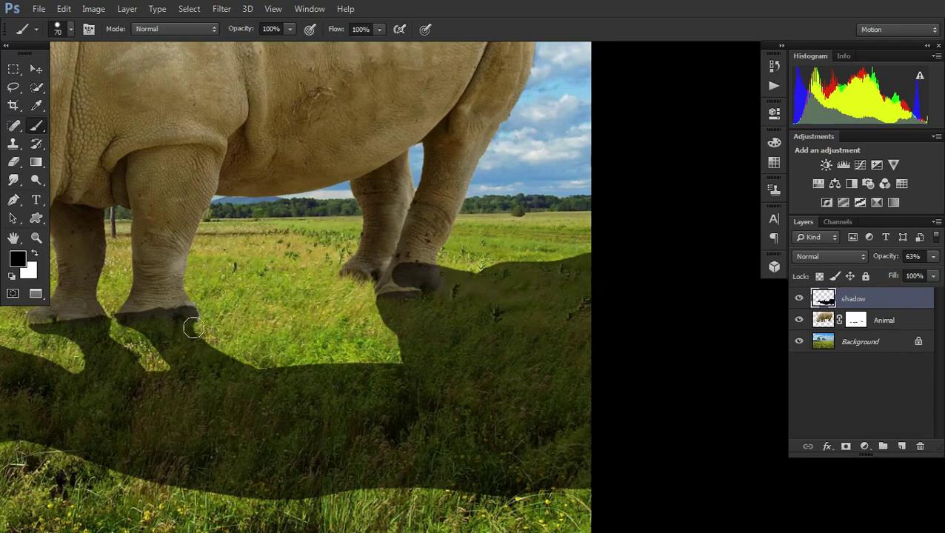
pyautogui.moveTo(189, 327)
pyautogui.mouseDown()
pyautogui.moveTo(268, 362)
pyautogui.moveTo(392, 367)
pyautogui.moveTo(286, 358)
pyautogui.moveTo(331, 365)
pyautogui.moveTo(401, 319)
pyautogui.mouseUp()
# Darken the shadow below the legs, between the front feet and around the rear hoof
pyautogui.moveTo(377, 370); pyautogui.dragTo(481, 356)
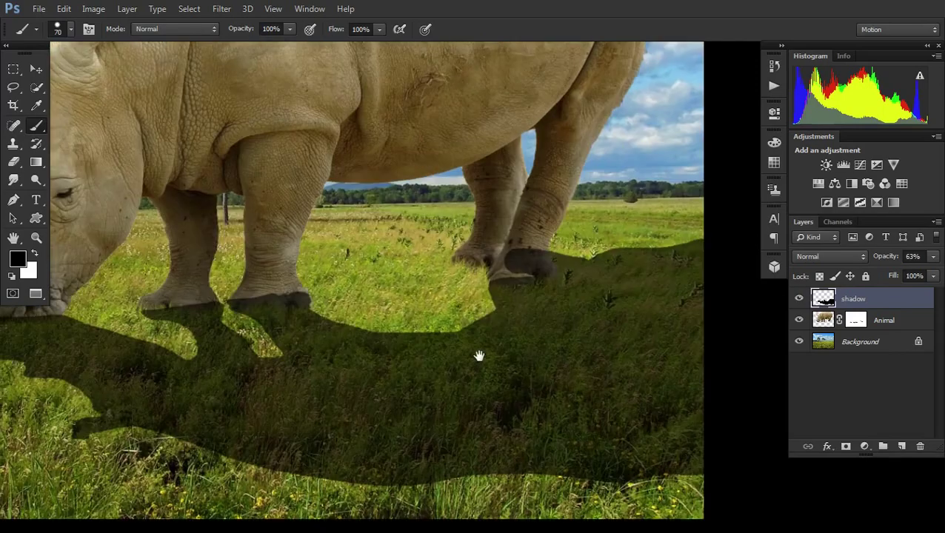
pyautogui.moveTo(365, 342); pyautogui.dragTo(485, 327)
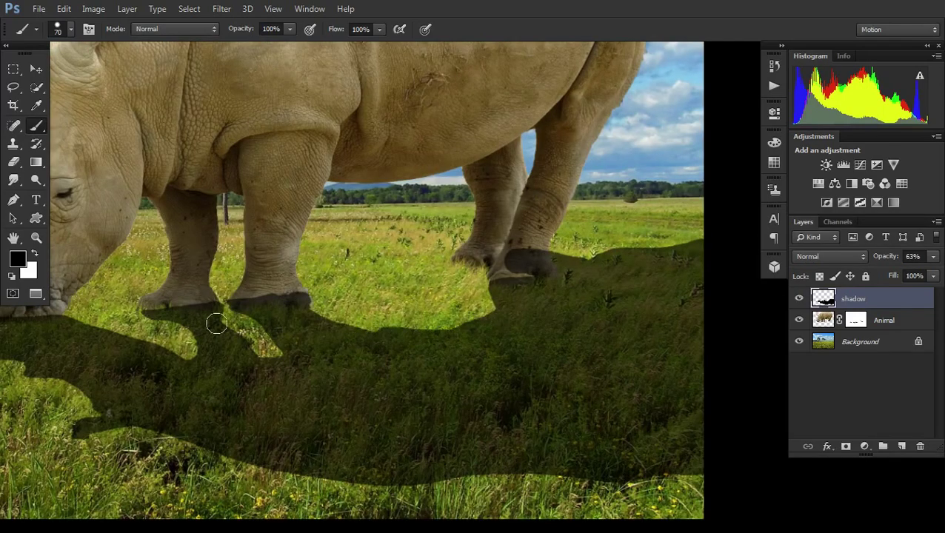
pyautogui.moveTo(190, 308)
pyautogui.mouseDown()
pyautogui.moveTo(231, 315)
pyautogui.moveTo(245, 329)
pyautogui.moveTo(202, 314)
pyautogui.moveTo(226, 313)
pyautogui.moveTo(291, 350)
pyautogui.mouseUp()
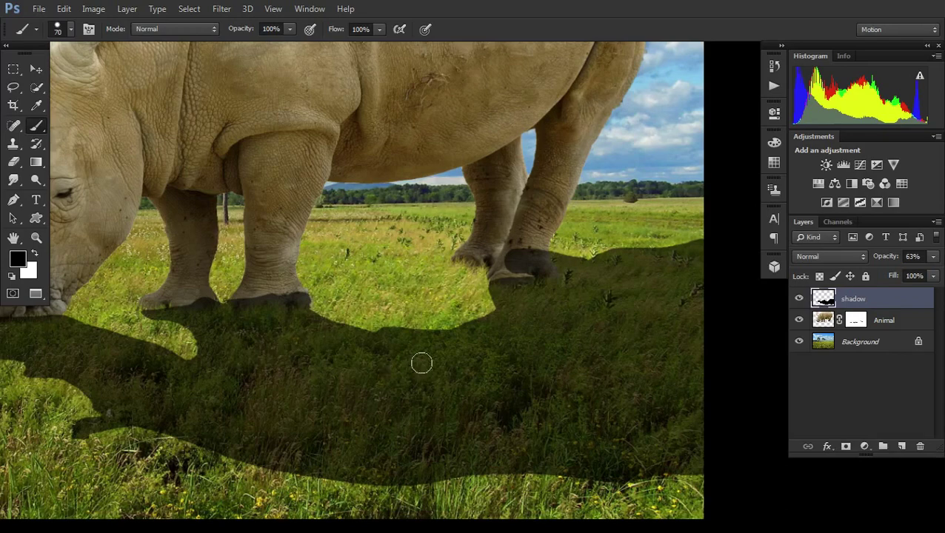
pyautogui.keyDown('alt'); pyautogui.click(537, 329); pyautogui.keyUp('alt')
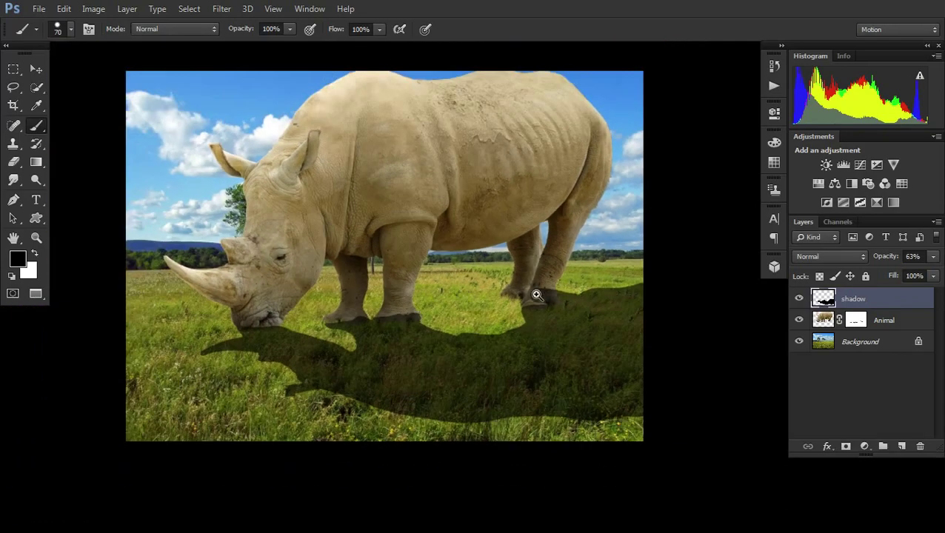
pyautogui.keyDown('ctrl'); pyautogui.click(533, 296); pyautogui.keyUp('ctrl')
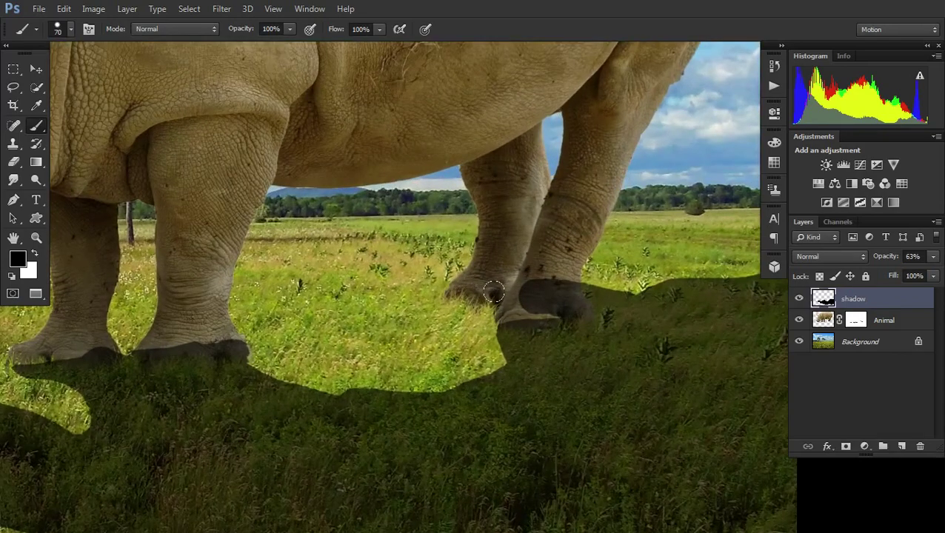
pyautogui.moveTo(494, 293)
pyautogui.mouseDown()
pyautogui.moveTo(536, 293)
pyautogui.moveTo(513, 287)
pyautogui.mouseUp()
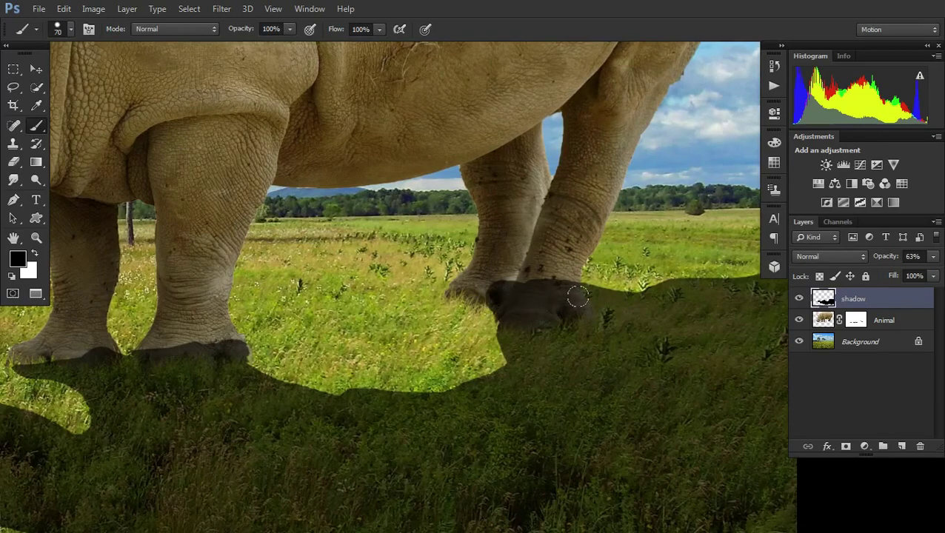
pyautogui.moveTo(576, 296); pyautogui.dragTo(674, 288)
pyautogui.scroll(-1, 552, 326)
pyautogui.scroll(-1, 554, 330)
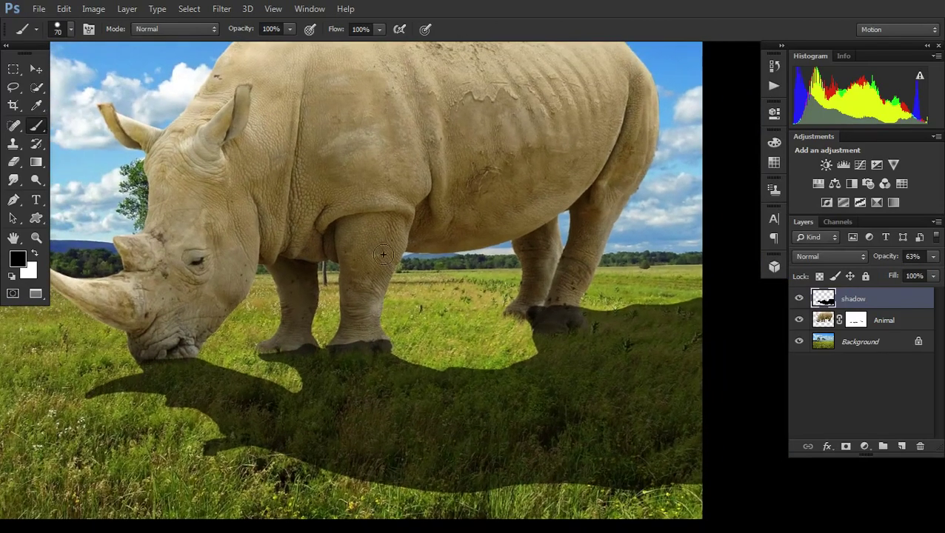
# Move the shadow layer beneath the Animal layer
pyautogui.click(36, 69)
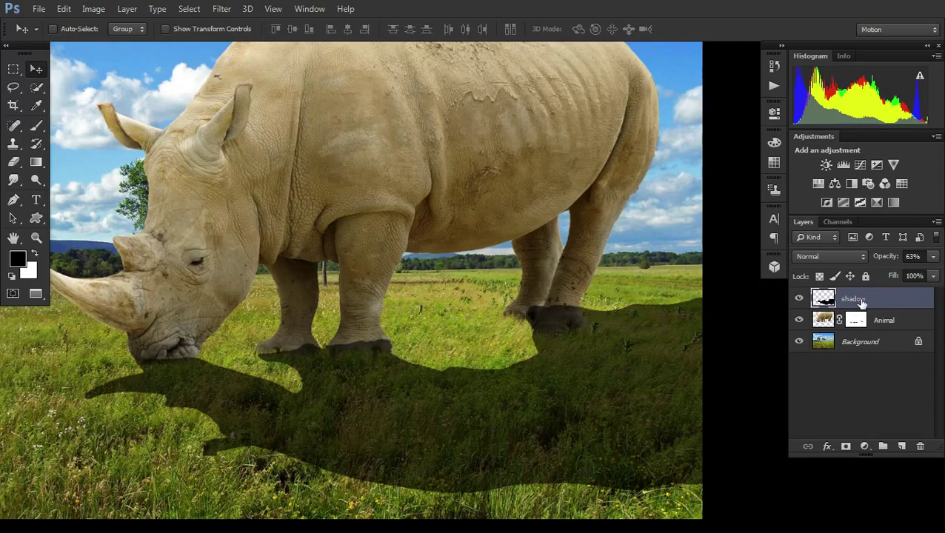
pyautogui.moveTo(858, 304); pyautogui.dragTo(868, 330)
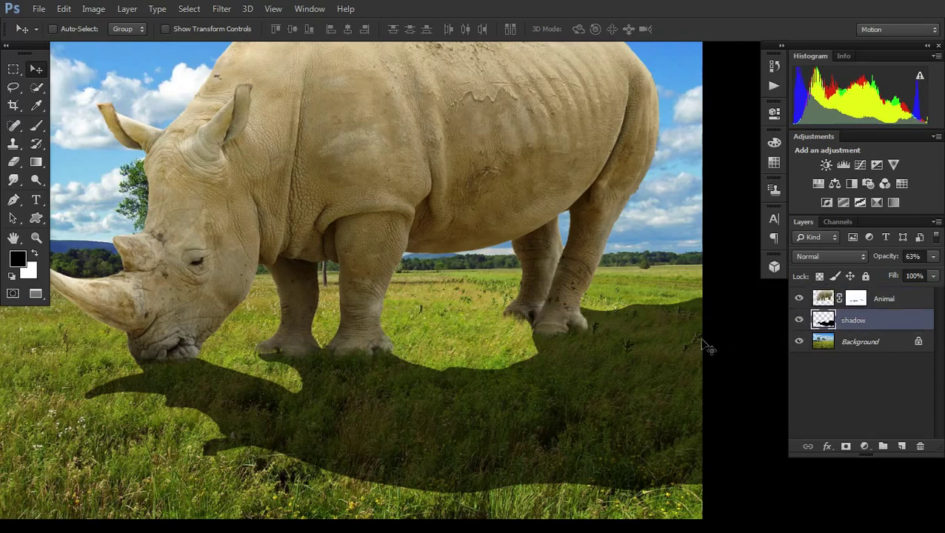
pyautogui.moveTo(585, 354); pyautogui.dragTo(420, 363)
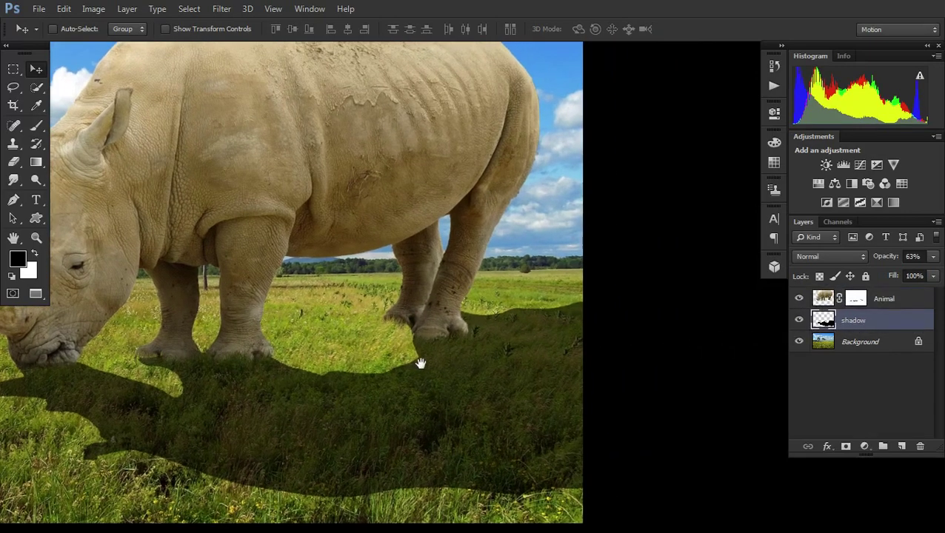
# Apply a 9.8-pixel Gaussian Blur to the shadow layer
pyautogui.click(216, 9)
pyautogui.moveTo(245, 175)
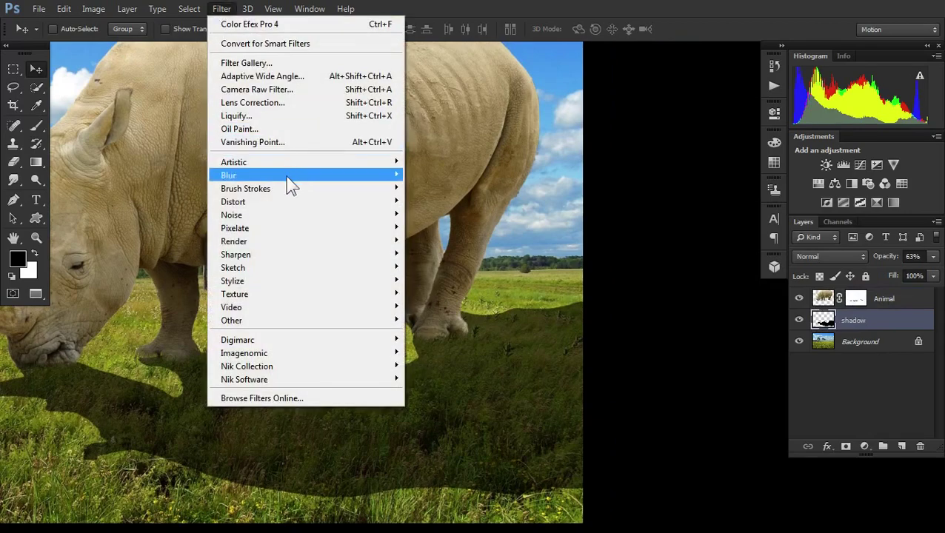
pyautogui.click(453, 274)
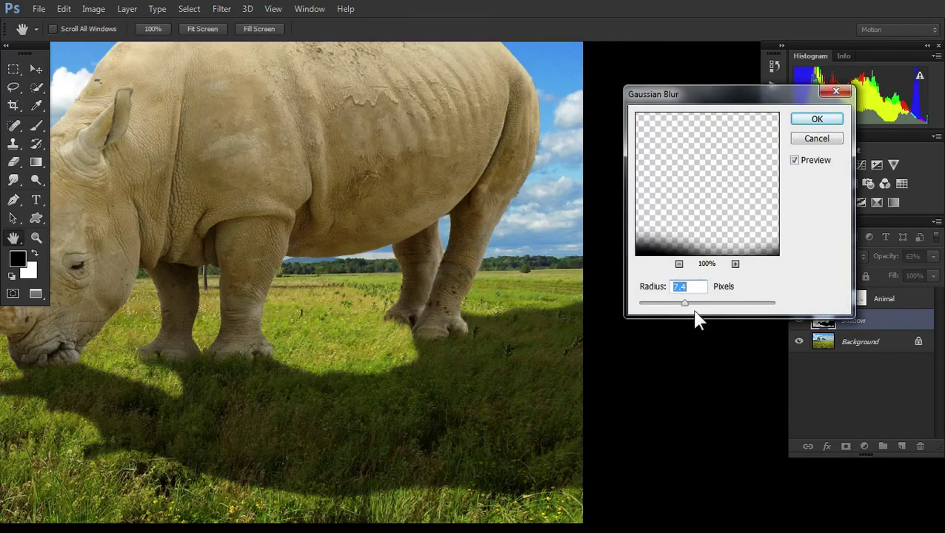
pyautogui.moveTo(693, 306); pyautogui.dragTo(694, 305)
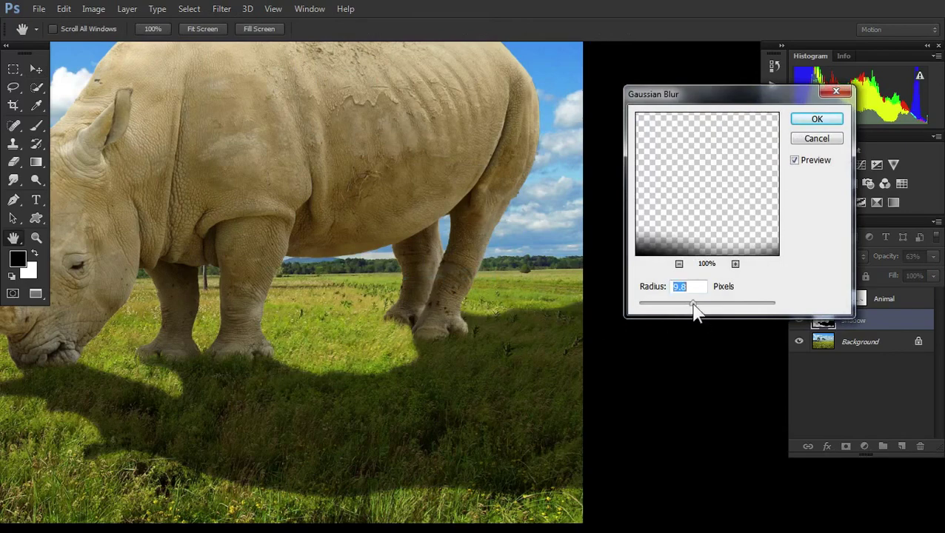
pyautogui.click(820, 120)
pyautogui.moveTo(299, 320); pyautogui.dragTo(422, 321)
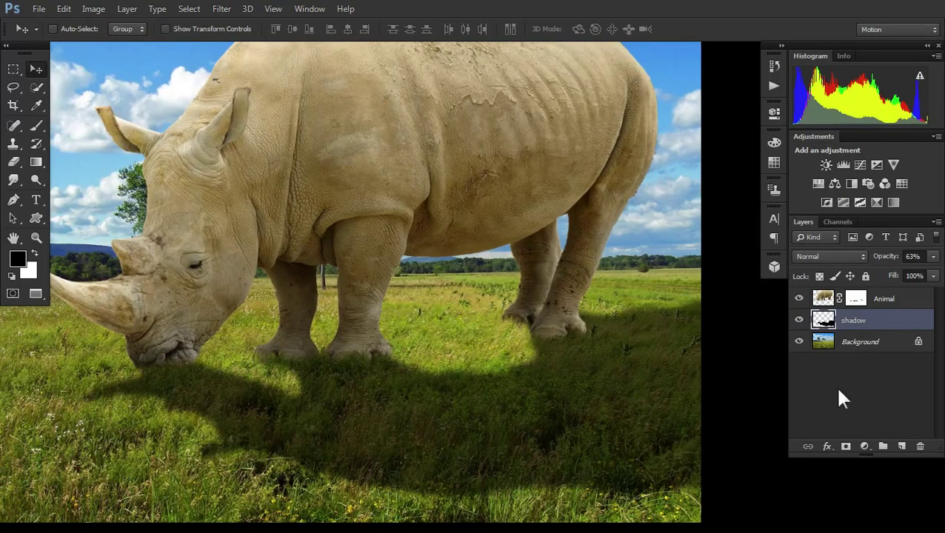
# Create a new layer above the shadow layer and name it 'Depth shadow'
pyautogui.rightClick(869, 326)
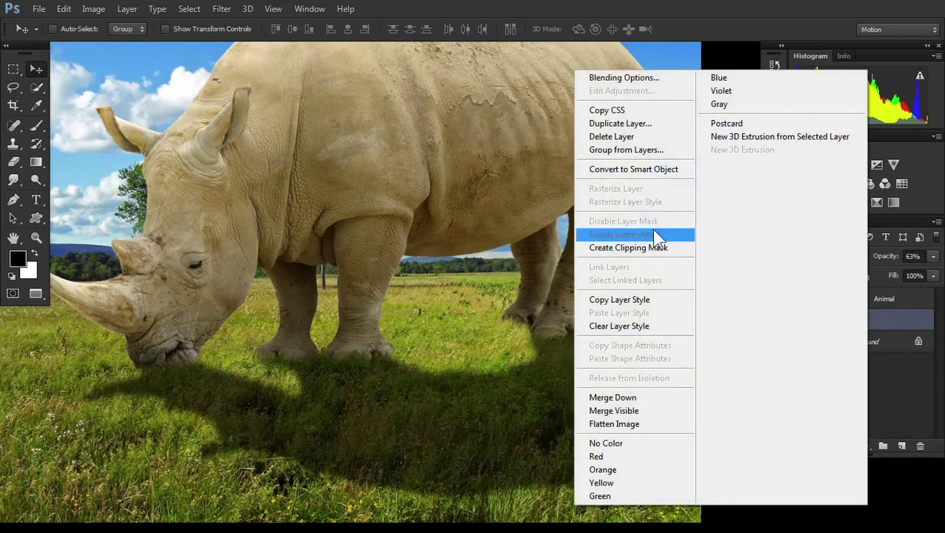
pyautogui.click(888, 384)
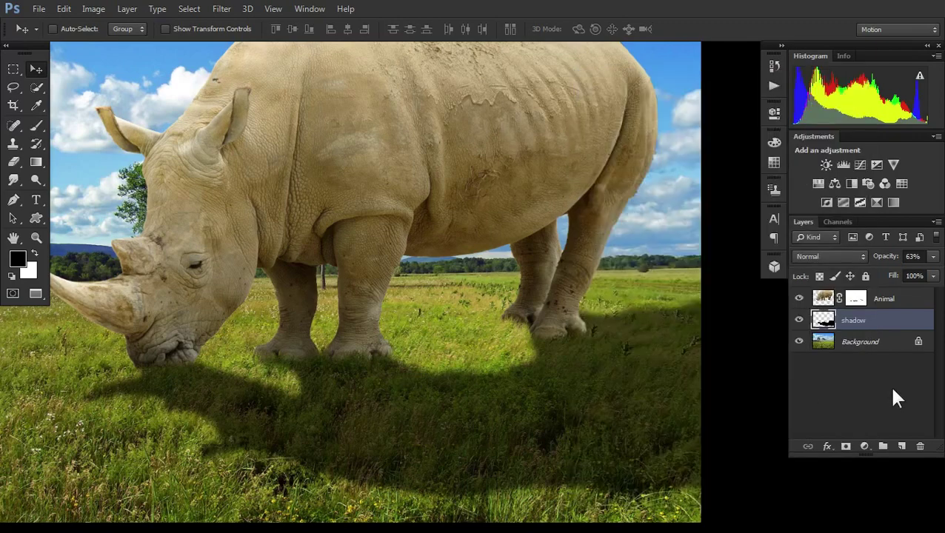
pyautogui.click(902, 446)
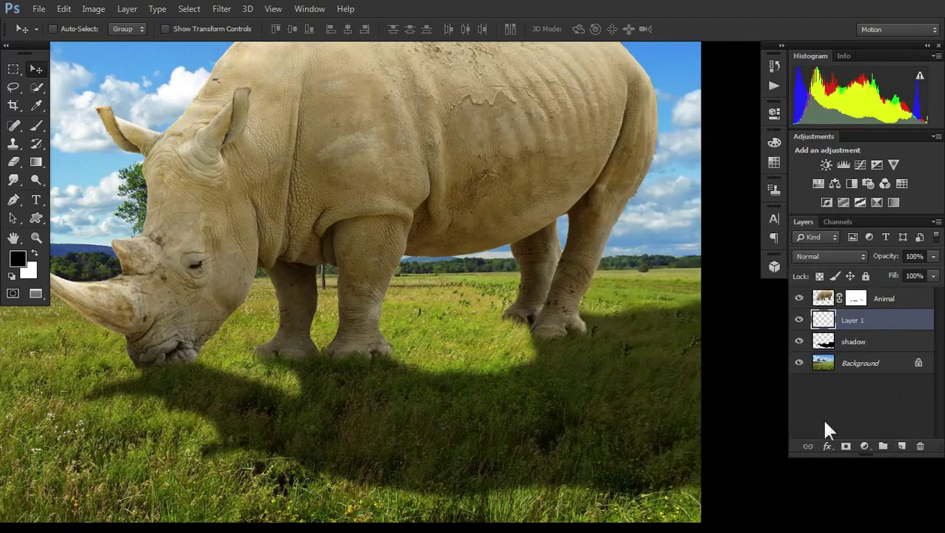
pyautogui.doubleClick(851, 320)
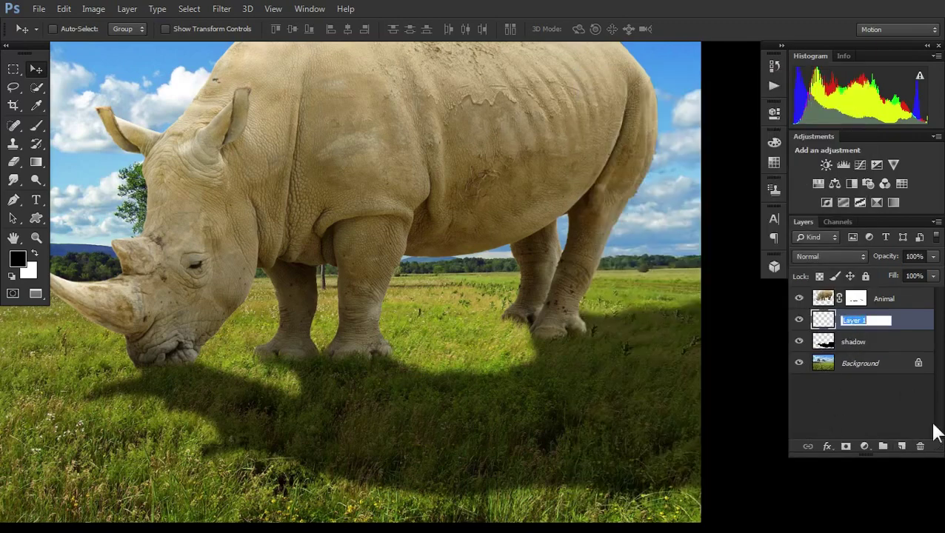
pyautogui.write('Dept')
pyautogui.write('h sha')
pyautogui.write('dow')
pyautogui.press('Return')
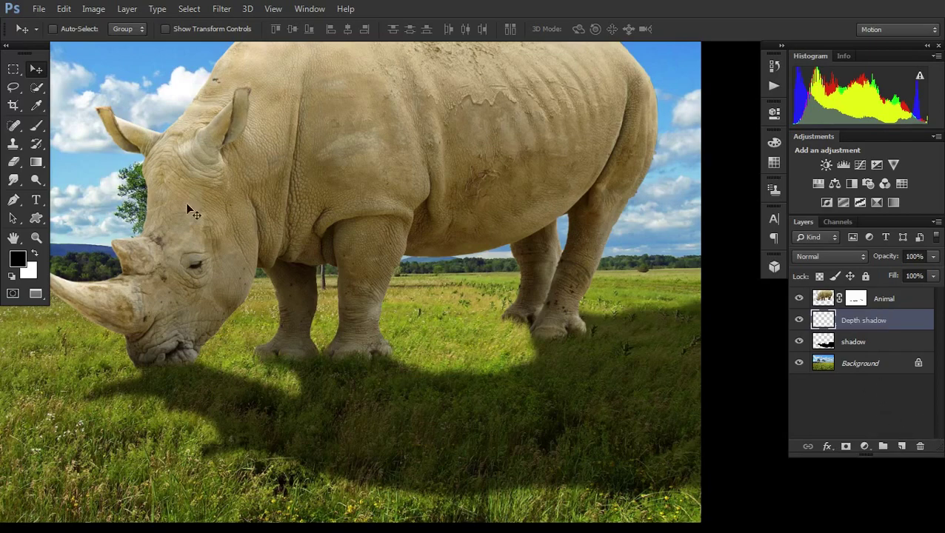
# Set a 35-pixel brush and paint a black contact shadow under the rhino's chin
pyautogui.click(36, 125)
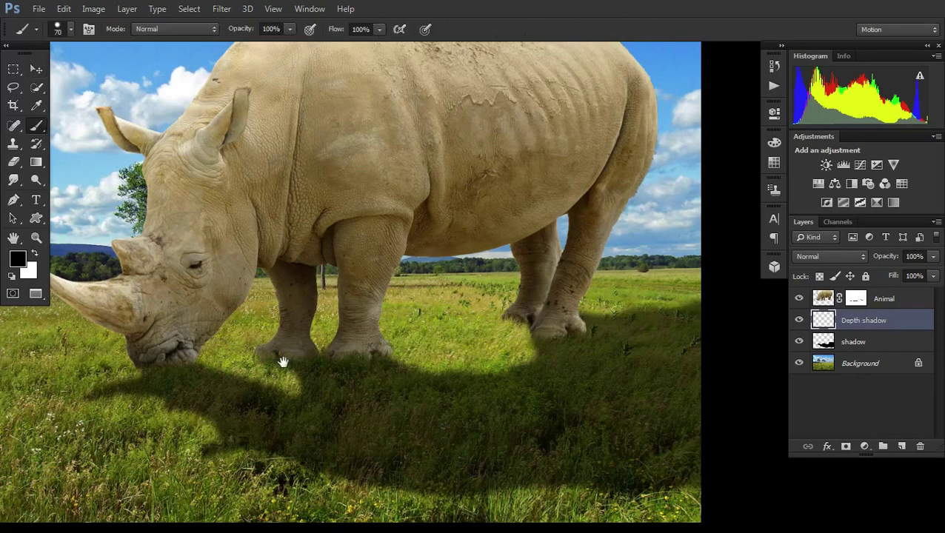
pyautogui.scroll(2, 243, 349)
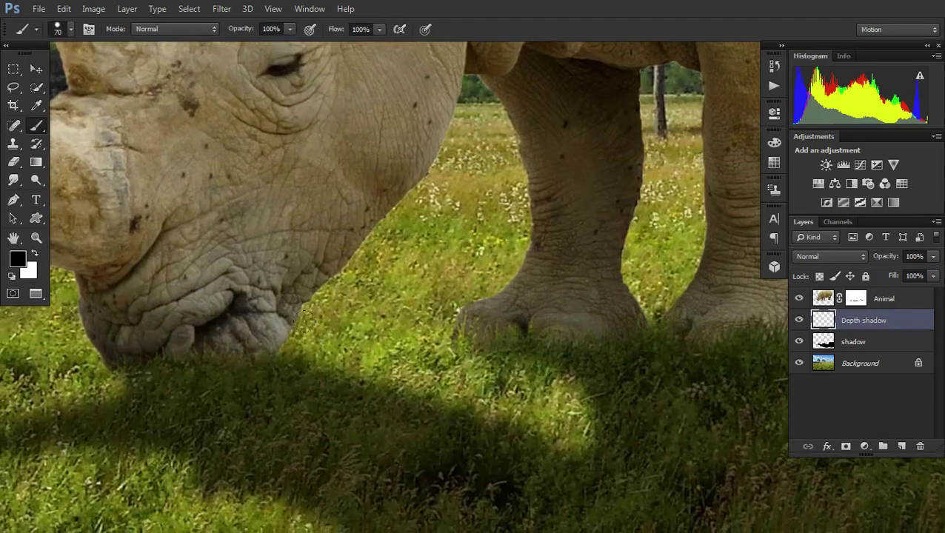
pyautogui.press('[')
pyautogui.moveTo(282, 349); pyautogui.dragTo(110, 358)
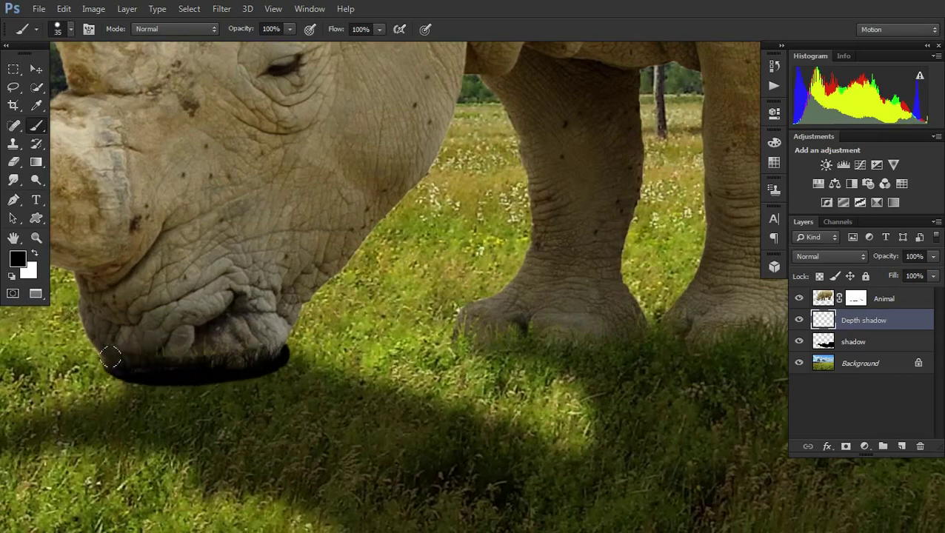
# Paint black contact shadows along the bottom of the front foot, undoing unwanted strokes
pyautogui.moveTo(448, 331); pyautogui.dragTo(551, 337)
pyautogui.moveTo(602, 343); pyautogui.dragTo(641, 337)
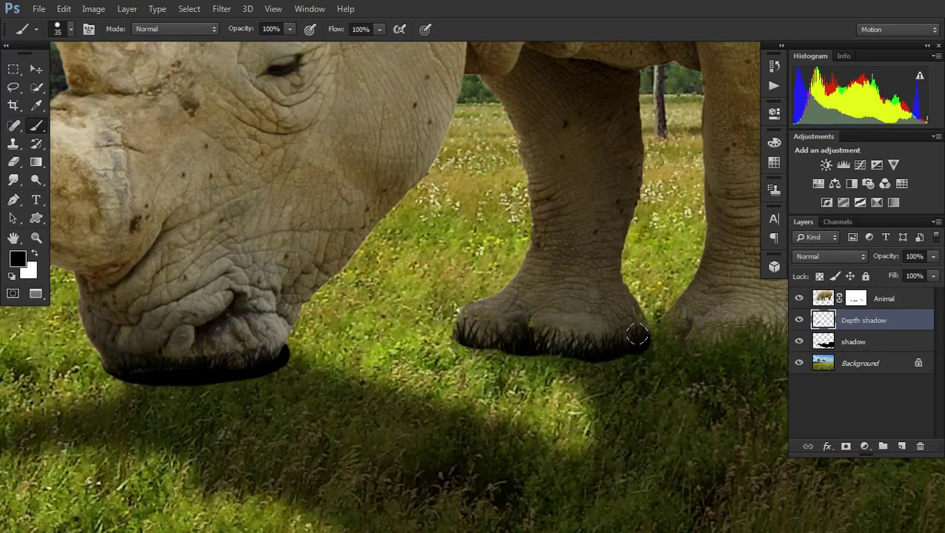
pyautogui.moveTo(564, 351); pyautogui.dragTo(444, 342)
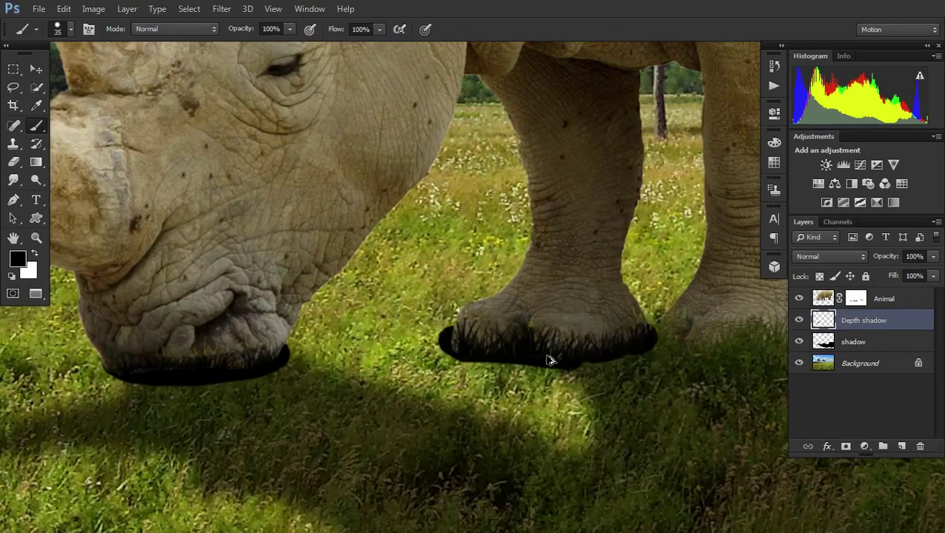
pyautogui.hotkey('ctrl', 'z')
pyautogui.moveTo(477, 339)
pyautogui.mouseDown()
pyautogui.moveTo(730, 339)
pyautogui.moveTo(432, 343)
pyautogui.moveTo(579, 338)
pyautogui.mouseUp()
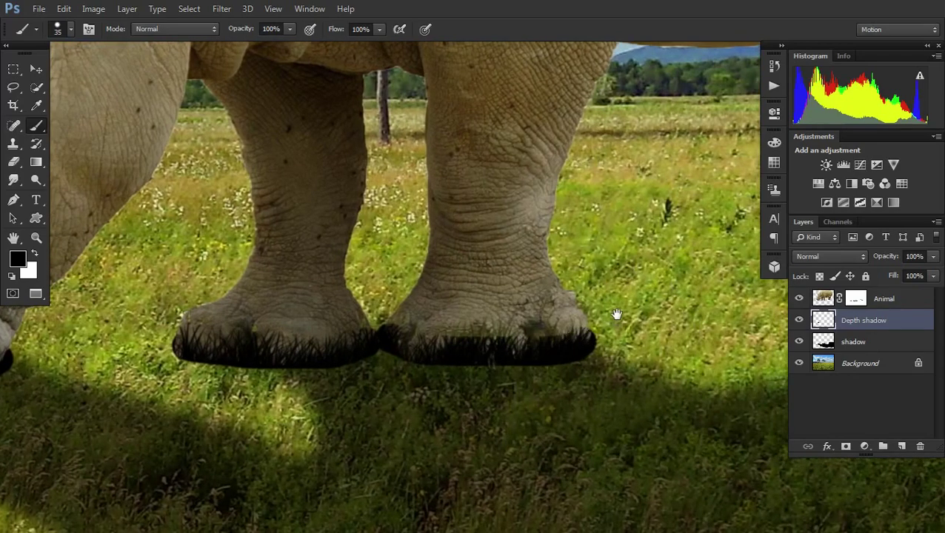
pyautogui.keyDown('ctrl'); pyautogui.keyDown('alt'); pyautogui.click(438, 394); pyautogui.keyUp('alt'); pyautogui.keyUp('ctrl')
pyautogui.keyDown('ctrl'); pyautogui.keyDown('alt'); pyautogui.click(446, 398); pyautogui.keyUp('alt'); pyautogui.keyUp('ctrl')
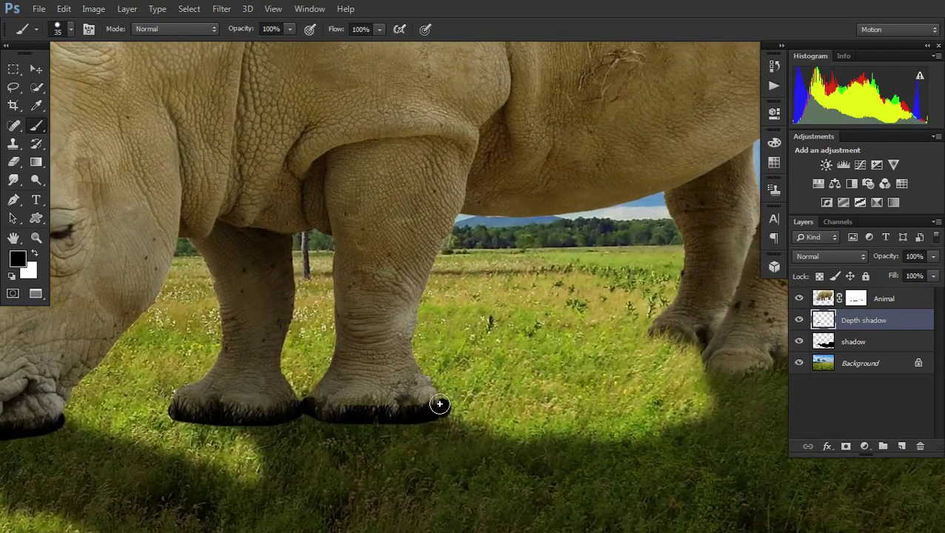
pyautogui.moveTo(619, 355)
pyautogui.mouseDown()
pyautogui.moveTo(474, 379)
pyautogui.moveTo(539, 362)
pyautogui.moveTo(559, 369)
pyautogui.moveTo(508, 358)
pyautogui.moveTo(561, 371)
pyautogui.moveTo(565, 397)
pyautogui.moveTo(663, 373)
pyautogui.moveTo(659, 396)
pyautogui.moveTo(593, 400)
pyautogui.moveTo(550, 370)
pyautogui.mouseUp()
pyautogui.hotkey('ctrl', 'z')
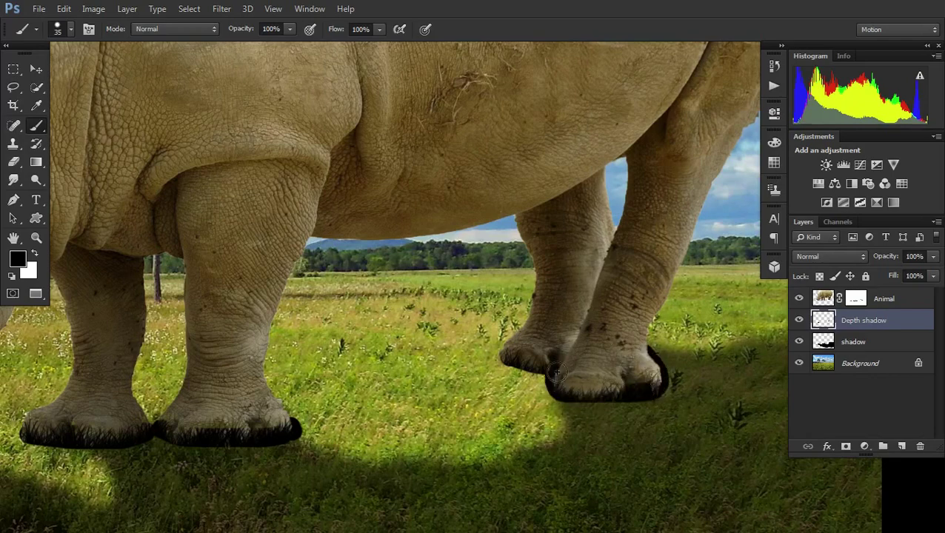
# Apply a 7.8-pixel Gaussian Blur to the Depth shadow layer
pyautogui.click(222, 9)
pyautogui.moveTo(304, 175)
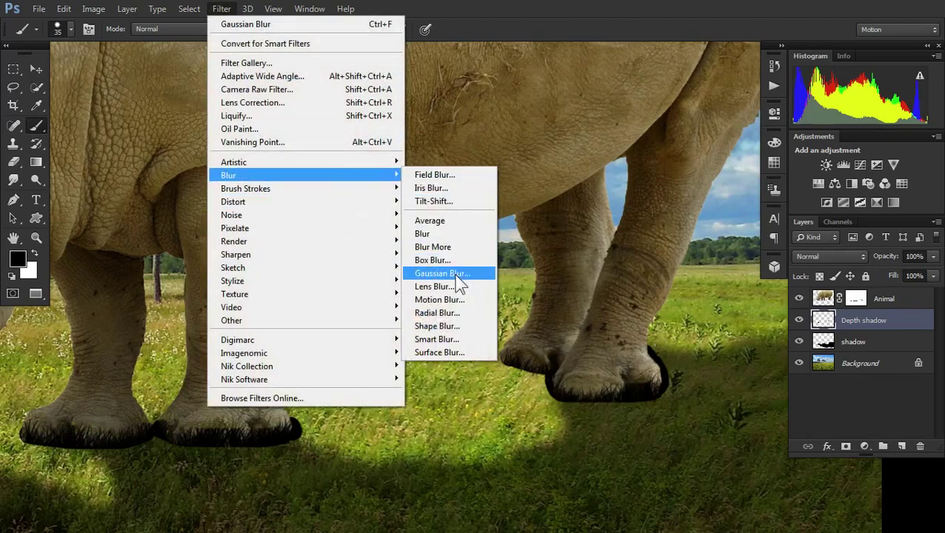
pyautogui.click(454, 274)
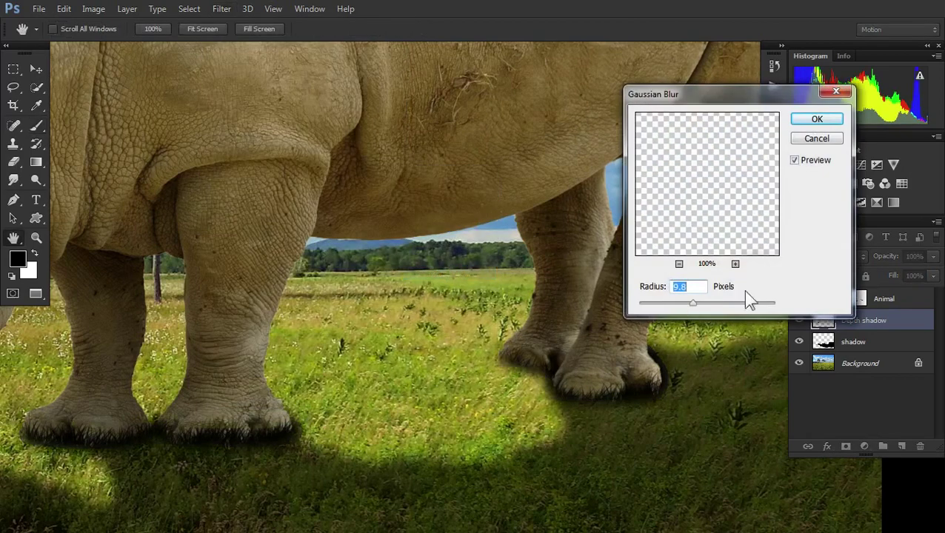
pyautogui.click(699, 305)
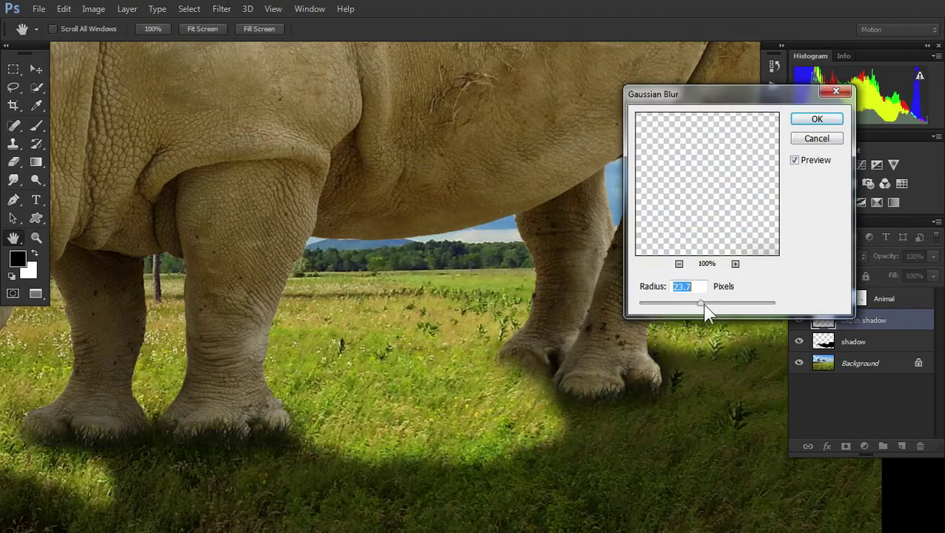
pyautogui.moveTo(704, 309); pyautogui.dragTo(686, 309)
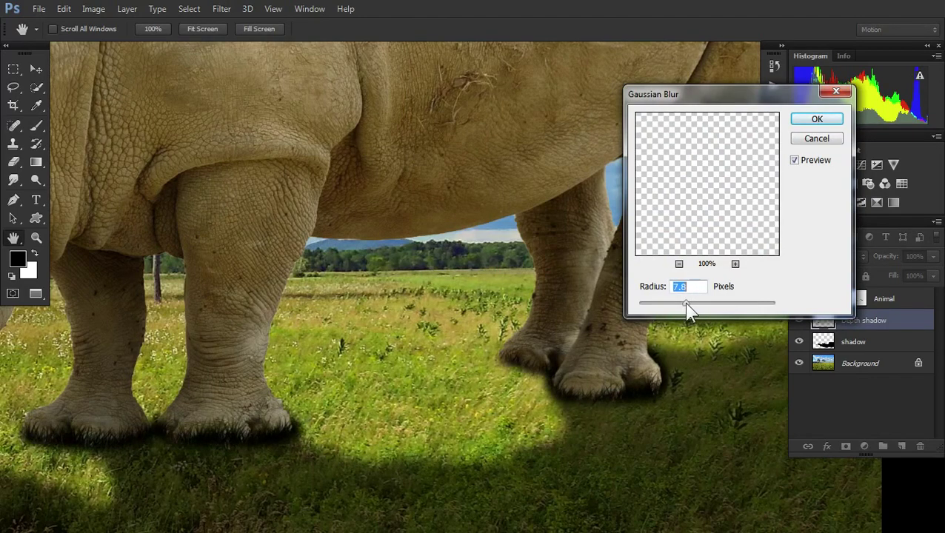
pyautogui.click(816, 120)
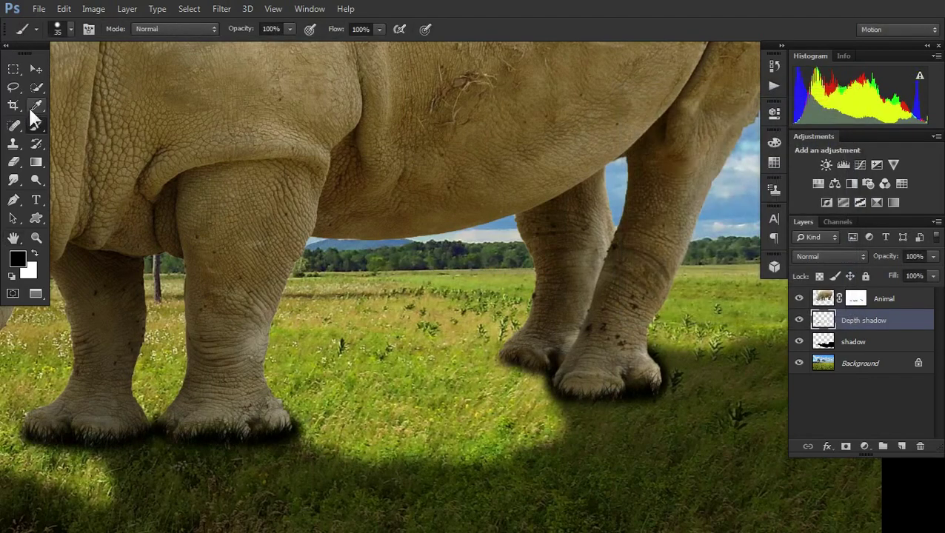
# Lower the Depth shadow layer's opacity to 44%
pyautogui.click(37, 68)
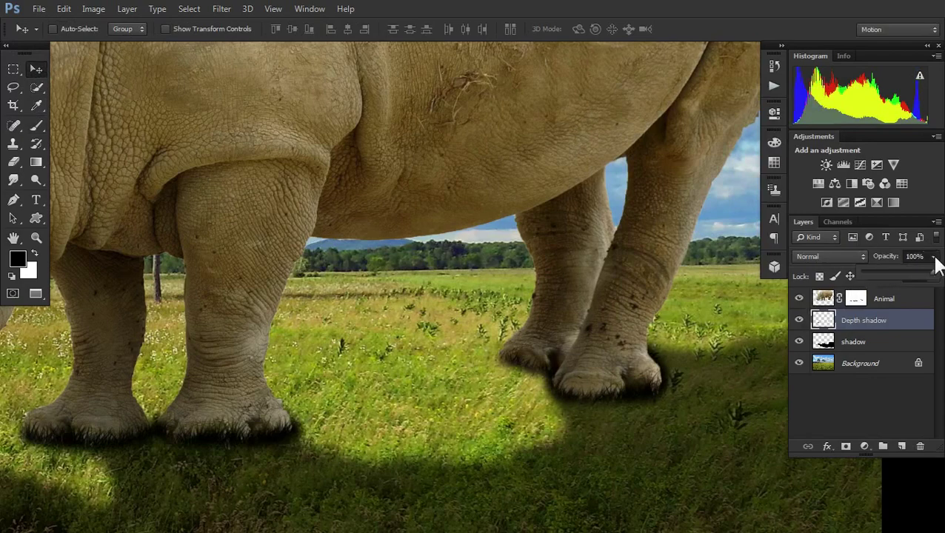
pyautogui.moveTo(933, 256); pyautogui.dragTo(900, 275)
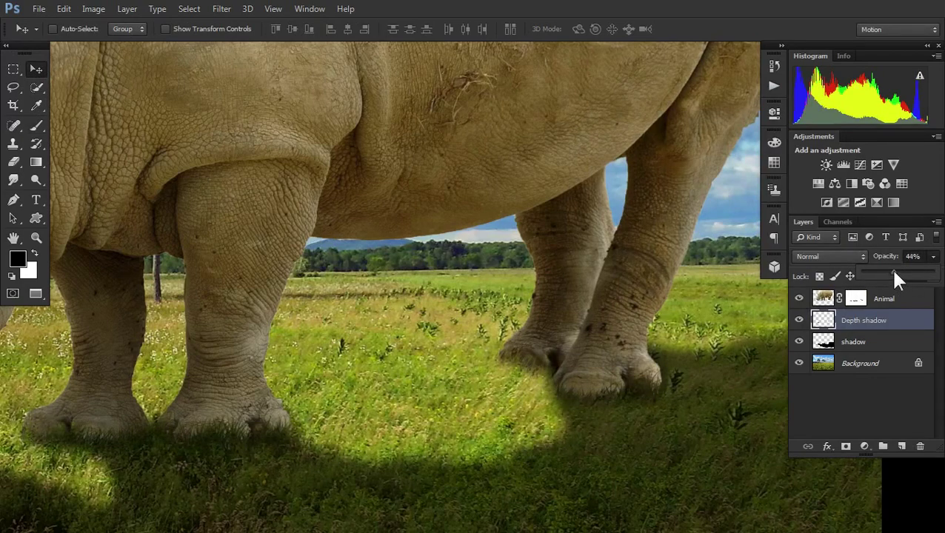
pyautogui.click(462, 358)
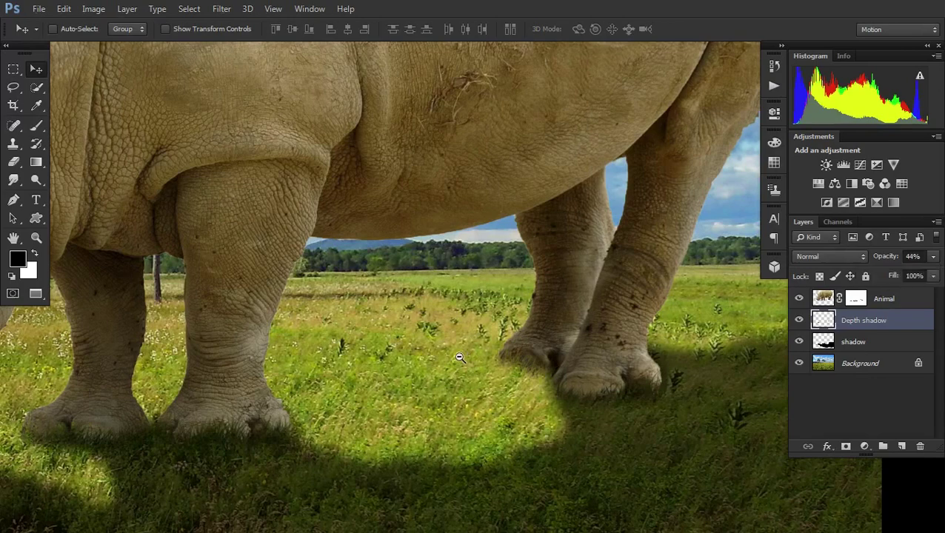
pyautogui.hotkey('ctrl', '-')
# Fit the whole image in view and set the shadow layer's opacity to 55%
pyautogui.keyDown('alt'); pyautogui.click(408, 276); pyautogui.keyUp('alt')
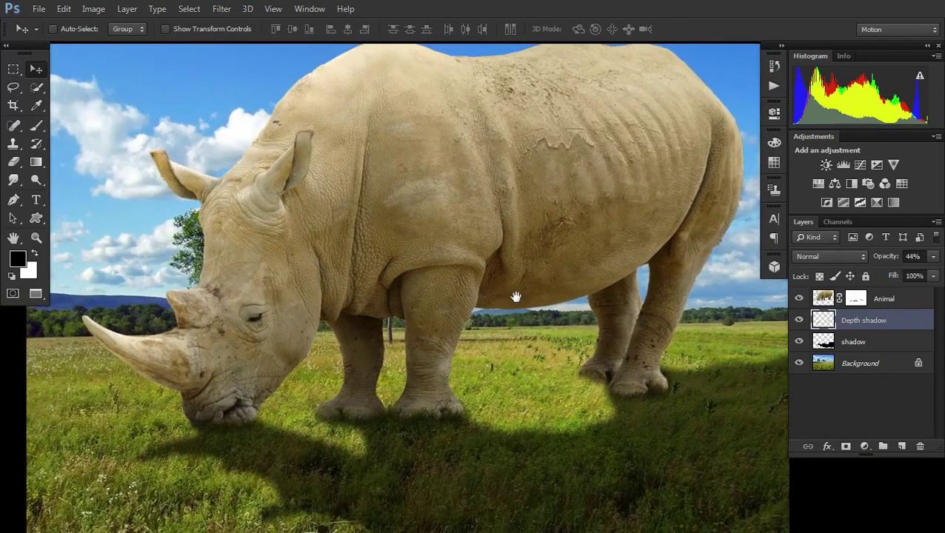
pyautogui.keyDown('alt'); pyautogui.click(425, 322); pyautogui.keyUp('alt')
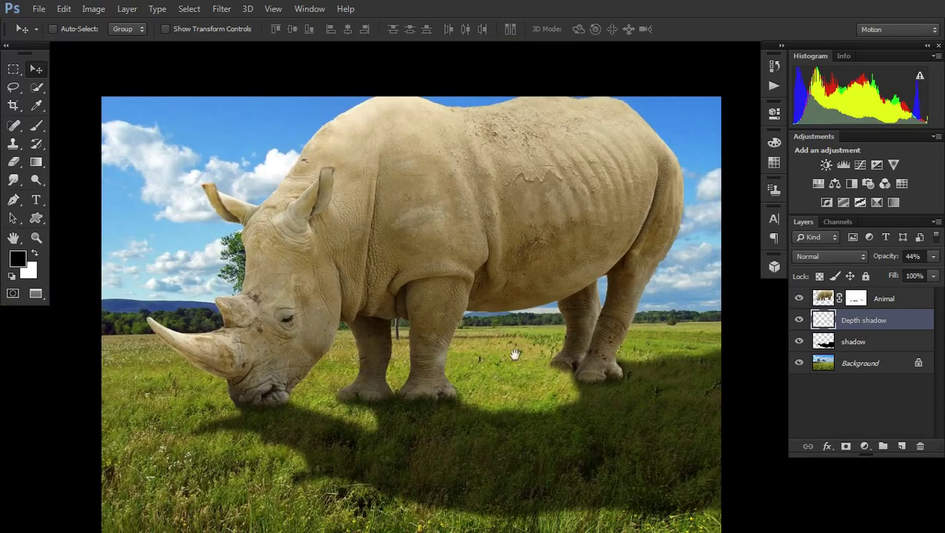
pyautogui.moveTo(510, 354); pyautogui.dragTo(559, 359)
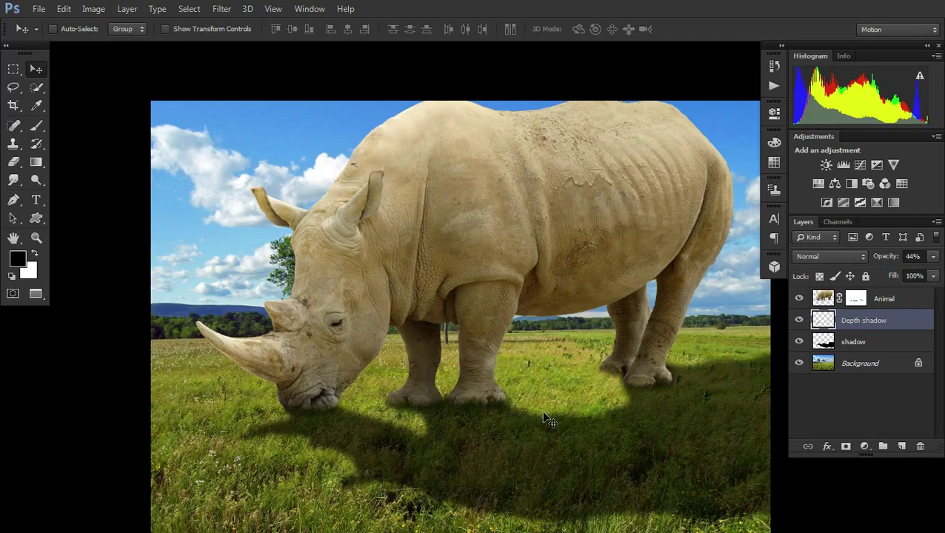
pyautogui.click(887, 345)
pyautogui.click(933, 256)
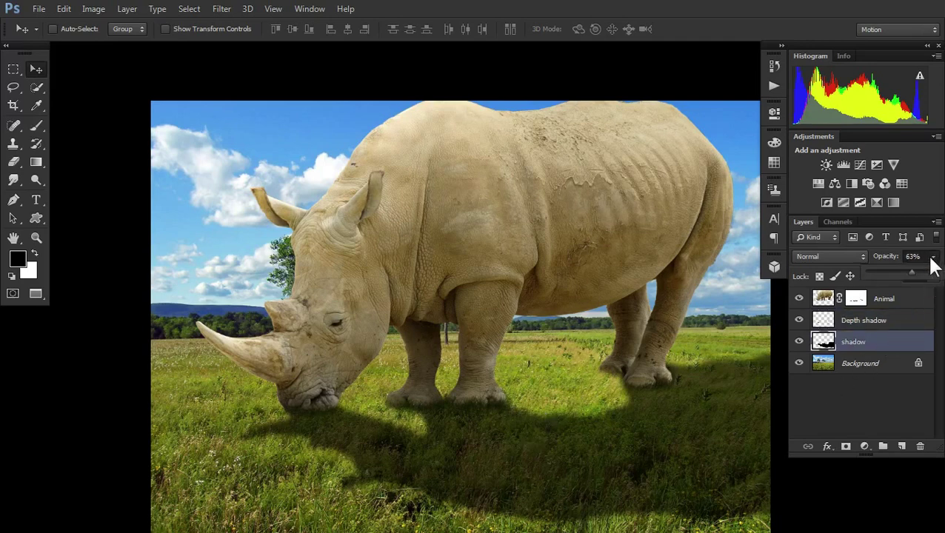
pyautogui.moveTo(904, 273); pyautogui.dragTo(905, 273)
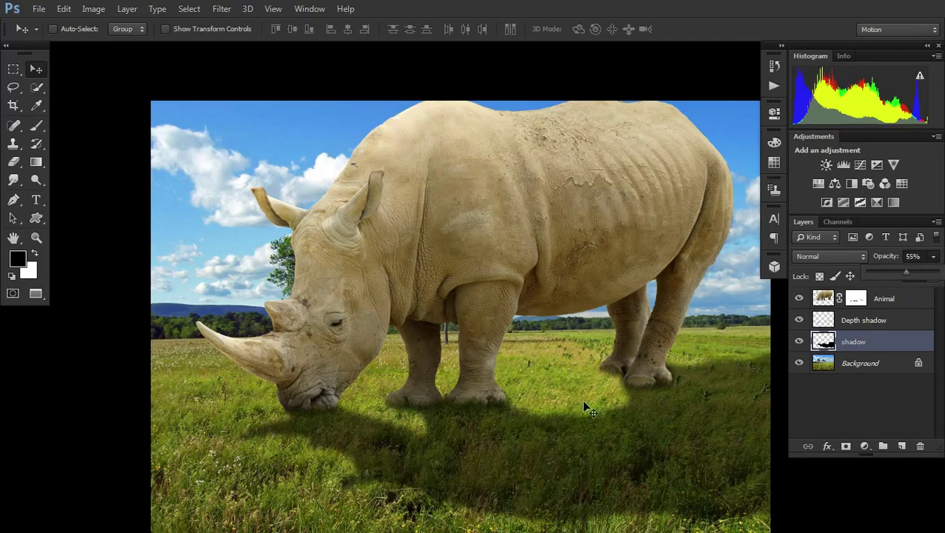
pyautogui.moveTo(607, 405); pyautogui.dragTo(569, 426)
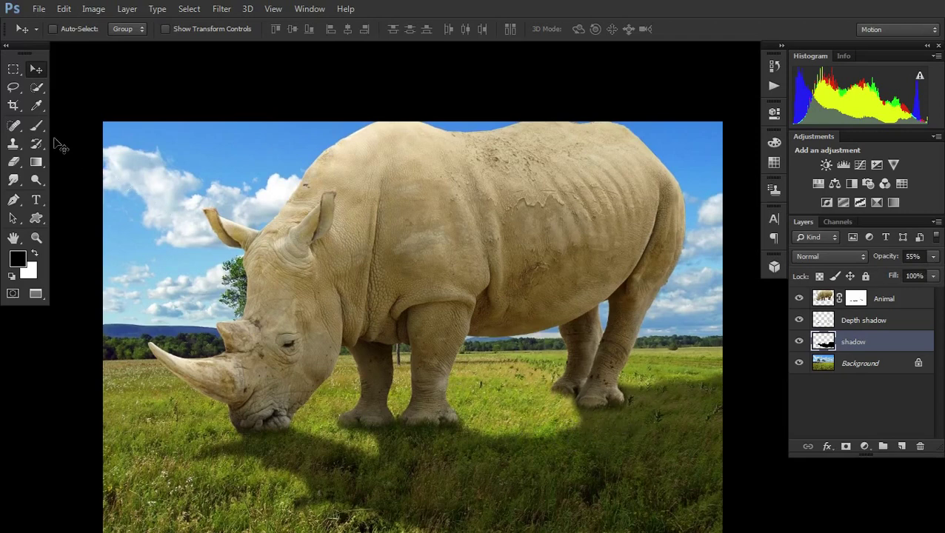
# Erase the shadow beneath the rear foot with a 125 px eraser
pyautogui.click(14, 161)
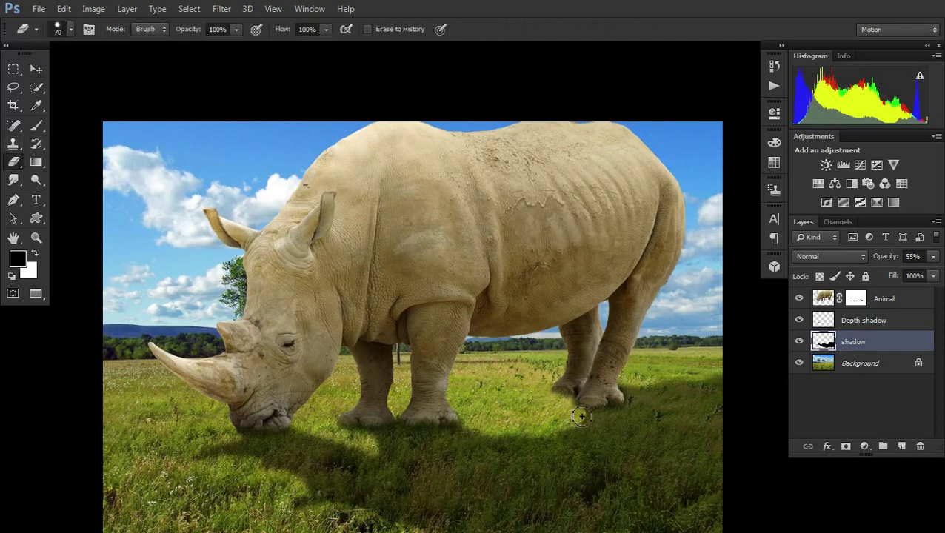
pyautogui.moveTo(580, 417); pyautogui.dragTo(603, 426)
pyautogui.rightClick(633, 387)
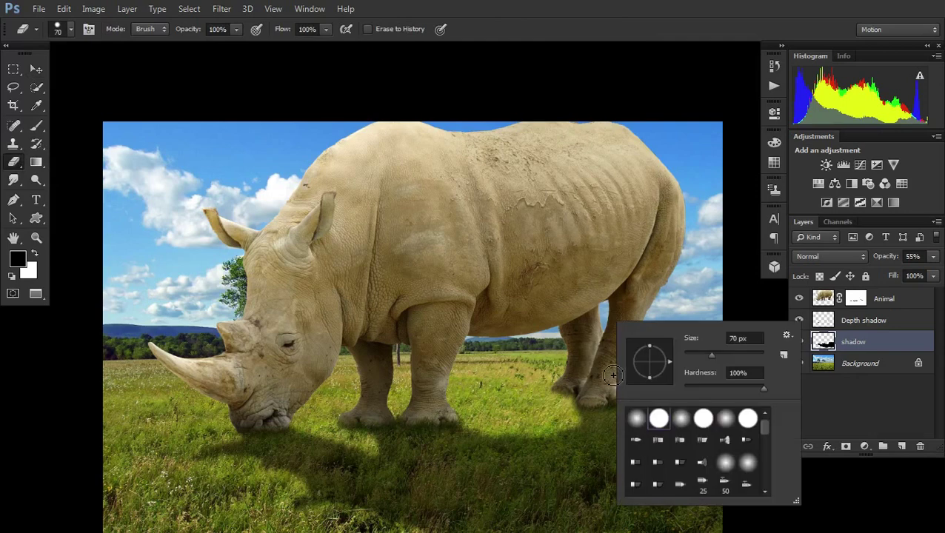
pyautogui.click(601, 425)
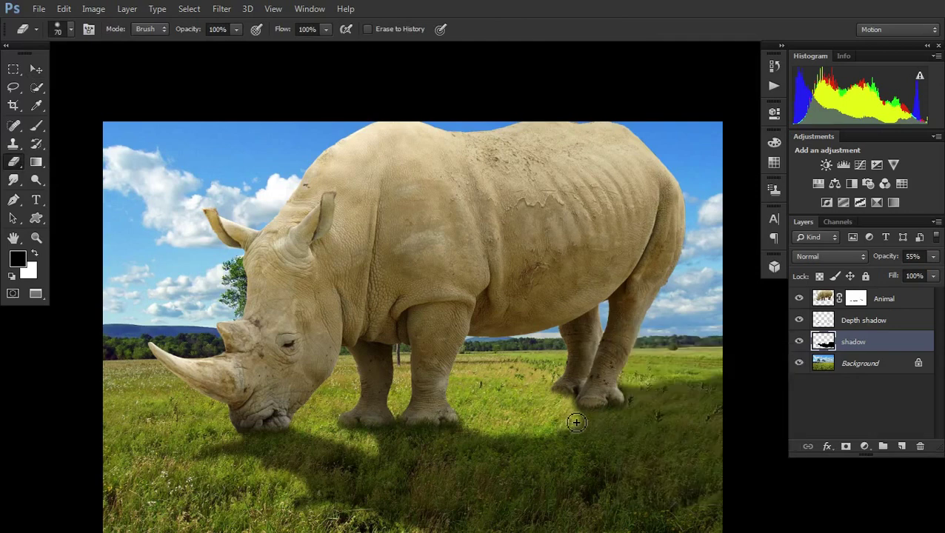
pyautogui.press(']')
pyautogui.press(']')
pyautogui.press(']')
pyautogui.press(']')
pyautogui.moveTo(574, 417); pyautogui.dragTo(545, 428)
pyautogui.keyDown('ctrl'); pyautogui.keyDown('alt'); pyautogui.click(551, 392); pyautogui.keyUp('alt'); pyautogui.keyUp('ctrl')
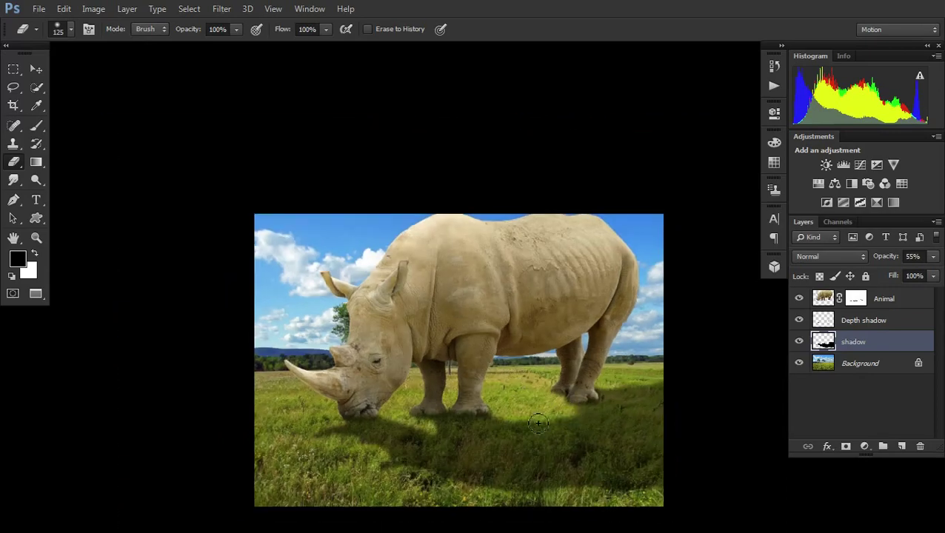
pyautogui.press('v')
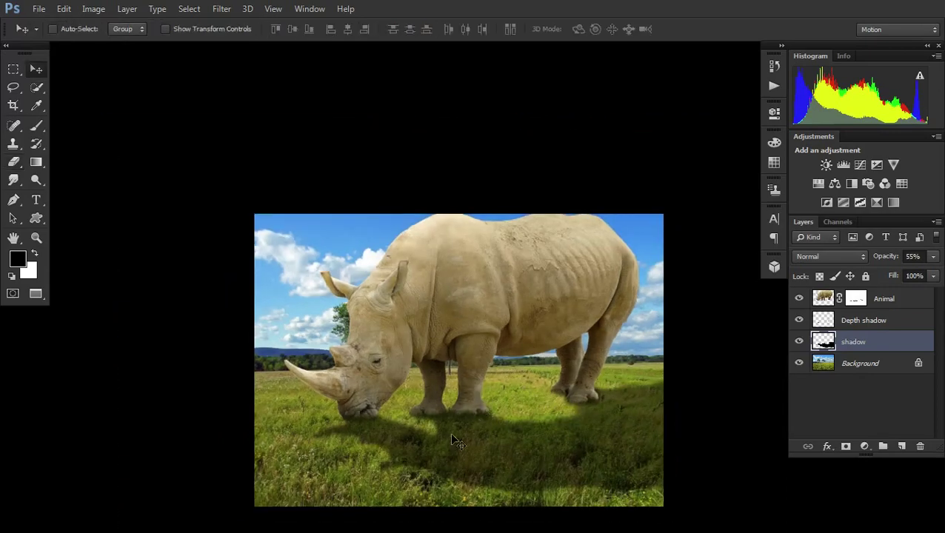
pyautogui.scroll(-2, 425, 318)
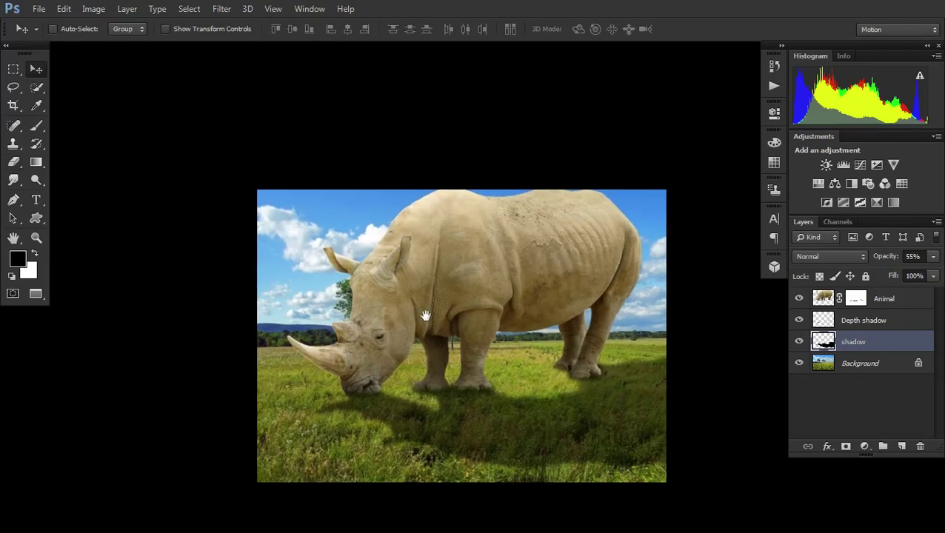
pyautogui.click(444, 296)
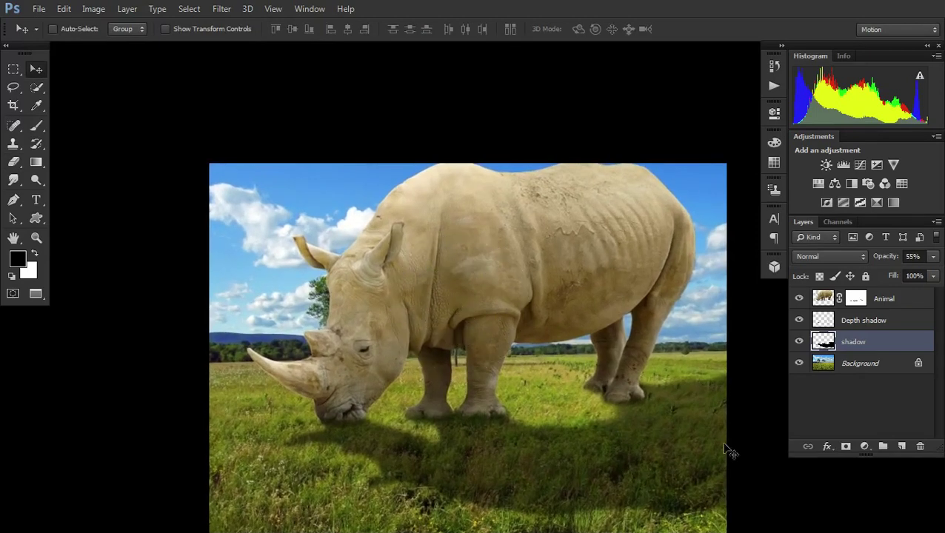
# Stamp all visible layers into a merged Layer 1 above the Animal layer
pyautogui.click(873, 397)
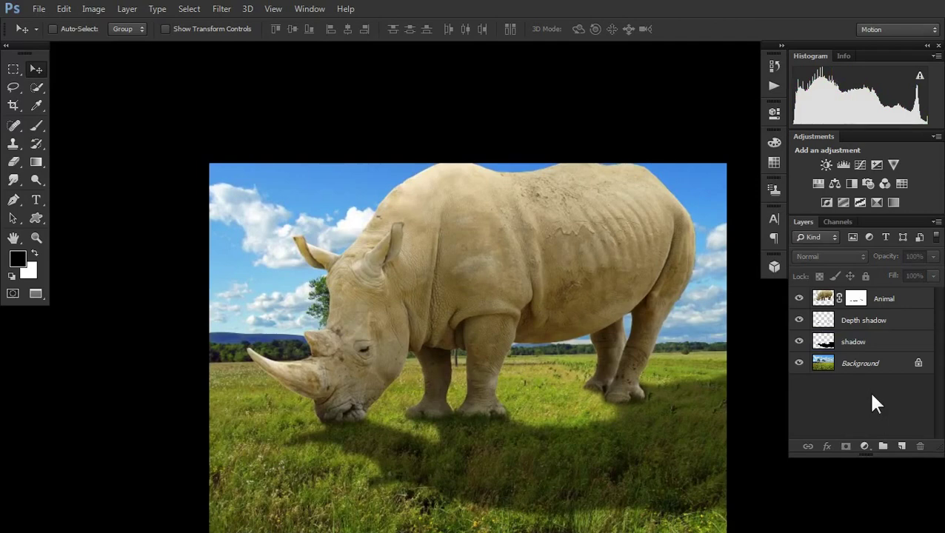
pyautogui.click(907, 299)
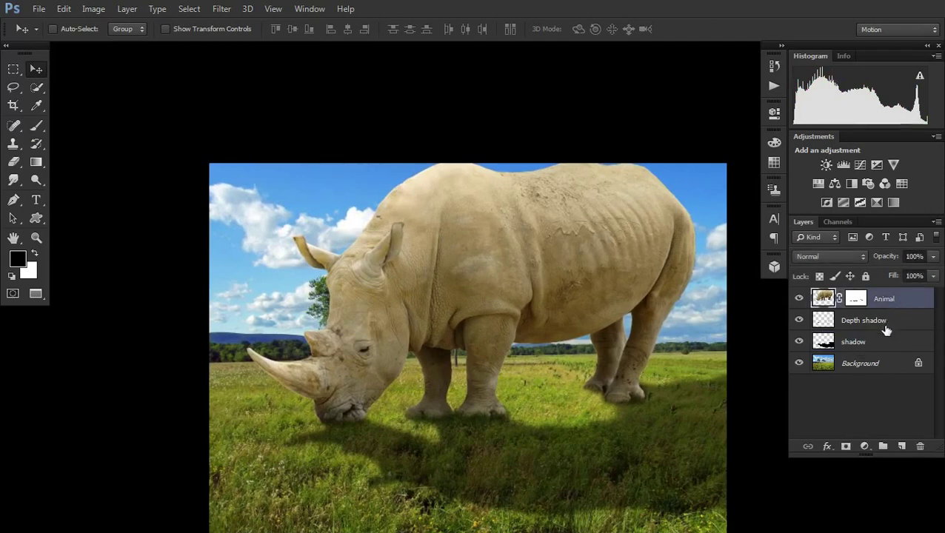
pyautogui.moveTo(886, 331); pyautogui.dragTo(883, 324)
pyautogui.hotkey('ctrl', 'shift', 'alt', 'e')
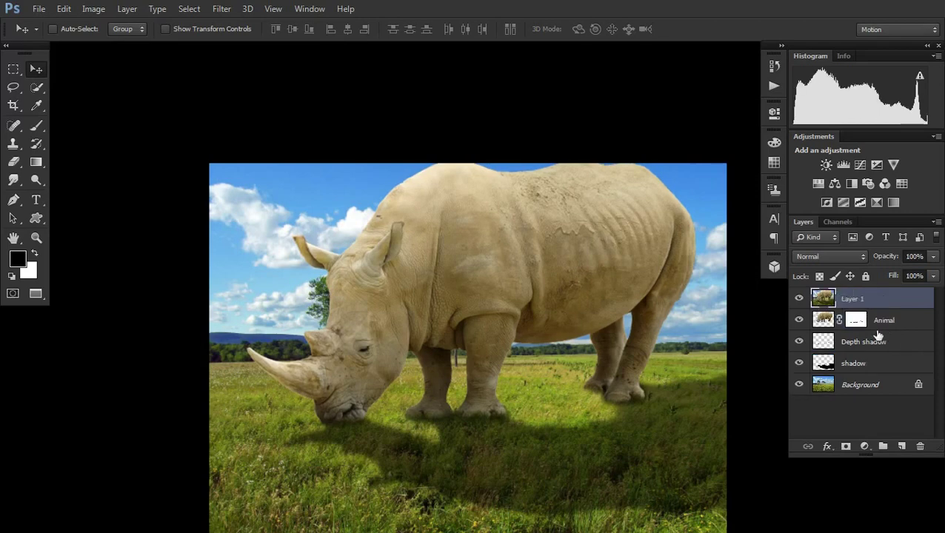
# Hide the original layers and add an empty Layer 2 above the merged layer
pyautogui.moveTo(798, 320); pyautogui.dragTo(802, 369)
pyautogui.click(799, 299)
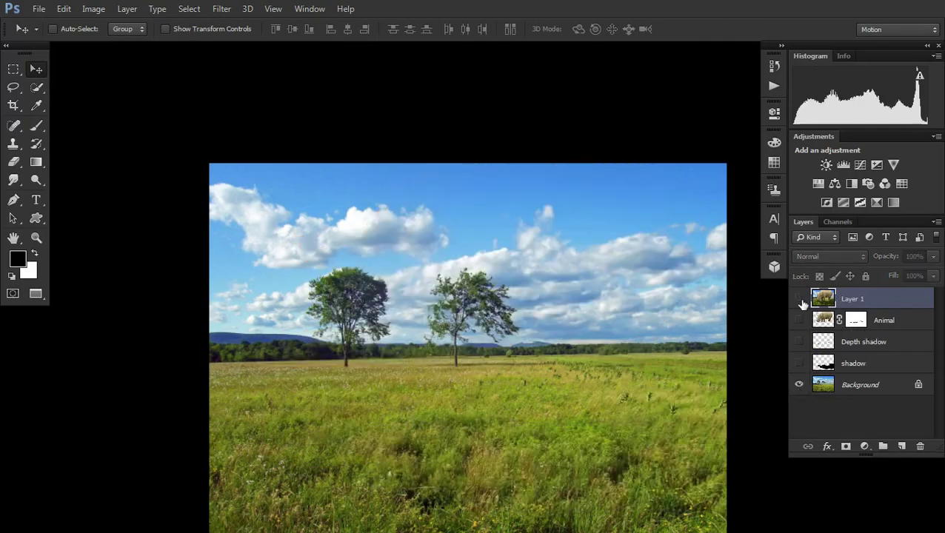
pyautogui.click(799, 385)
pyautogui.click(799, 299)
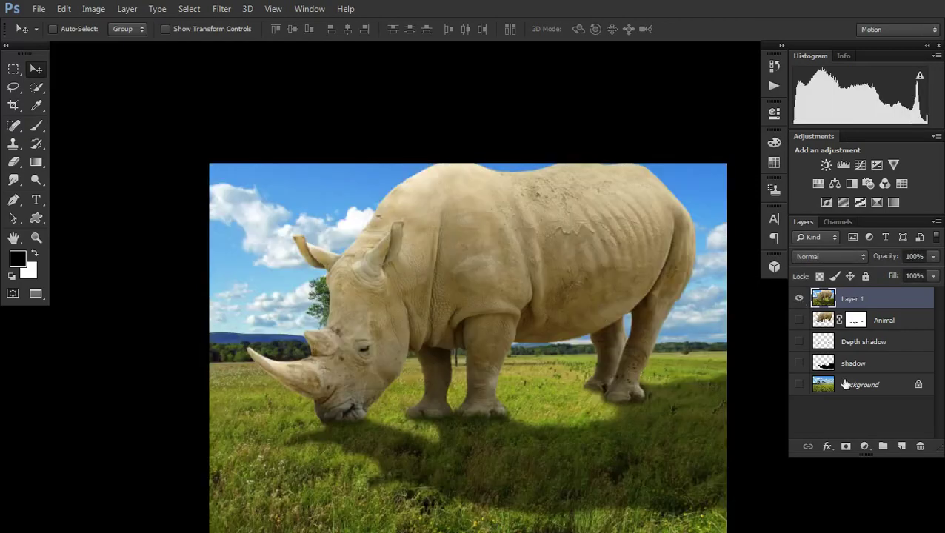
pyautogui.click(901, 445)
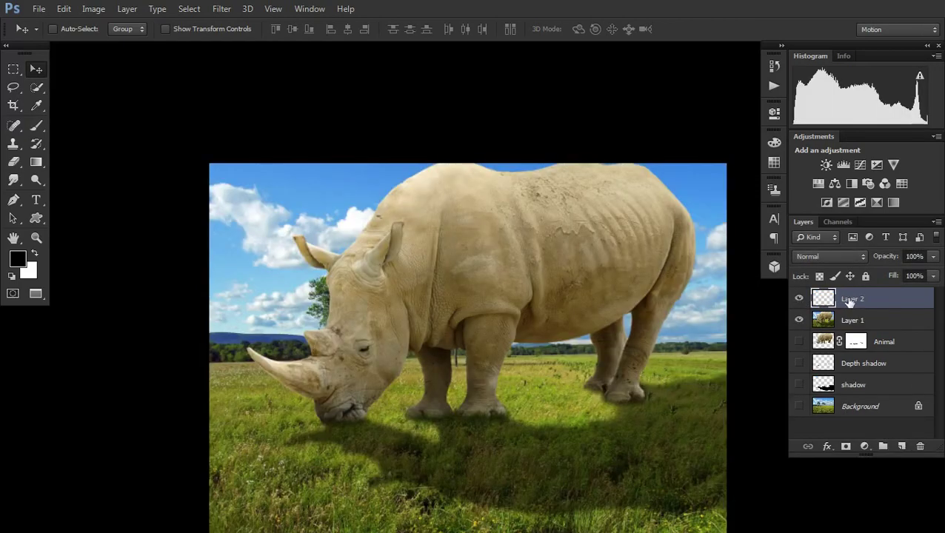
# Rename the new layer to 'Sun rays'
pyautogui.doubleClick(854, 299)
pyautogui.write('Sun rays')
pyautogui.press('Return')
# Set up a soft round brush with a bright saturated orange foreground colour
pyautogui.click(40, 120)
pyautogui.rightClick(338, 234)
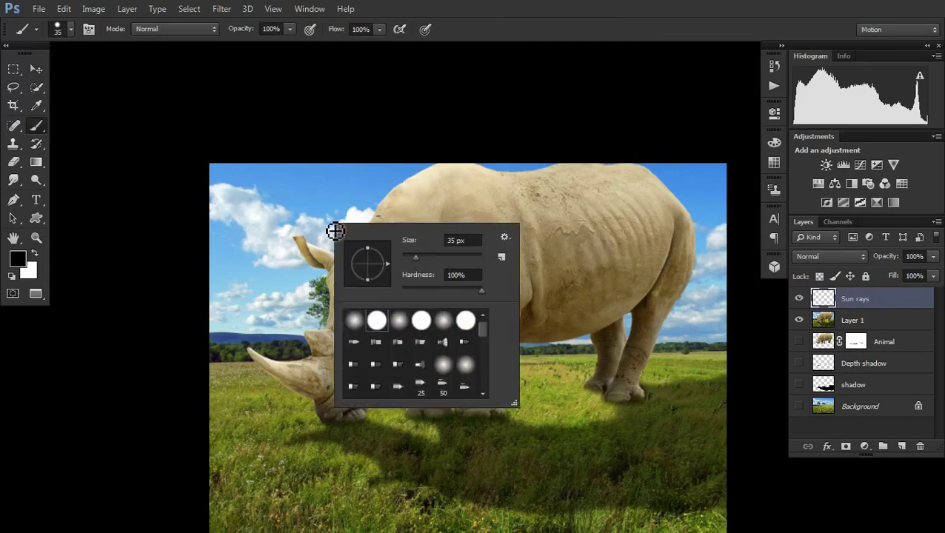
pyautogui.click(400, 321)
pyautogui.press('Return')
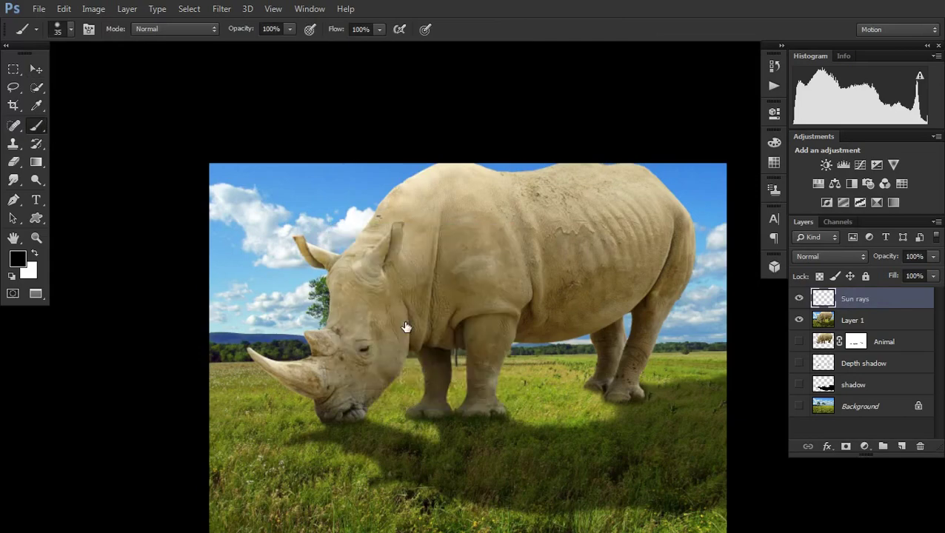
pyautogui.click(17, 258)
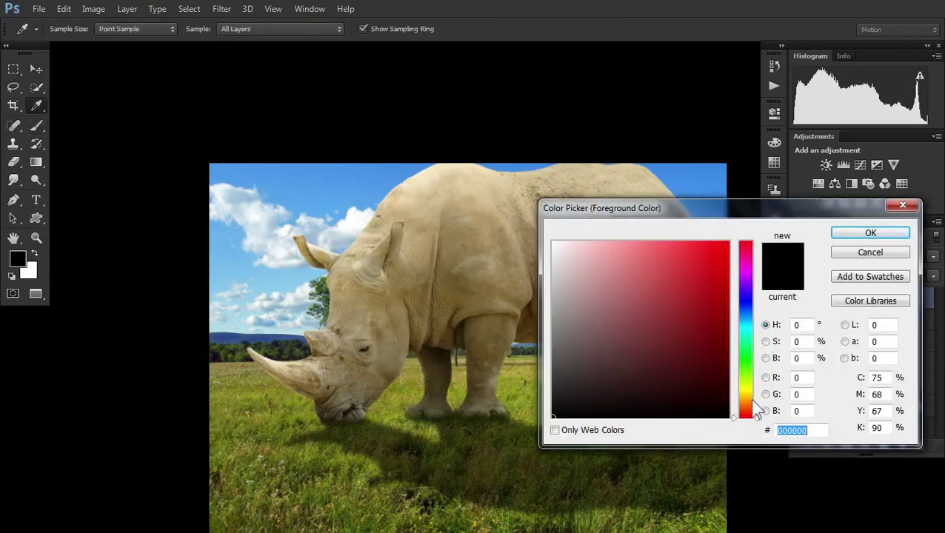
pyautogui.click(746, 407)
pyautogui.click(728, 242)
pyautogui.click(870, 232)
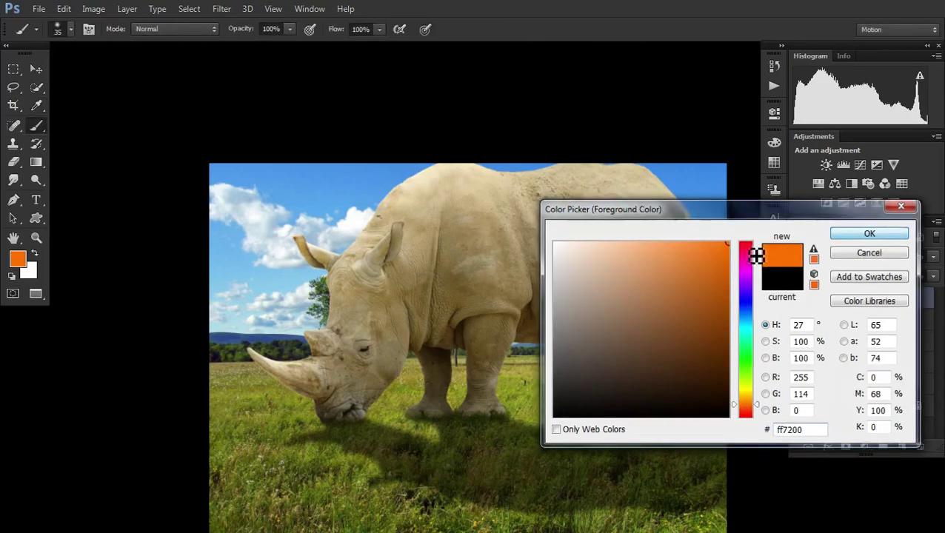
# Paint a large soft orange glow over the rhino's shoulder, neck and head
pyautogui.moveTo(502, 306); pyautogui.dragTo(470, 267)
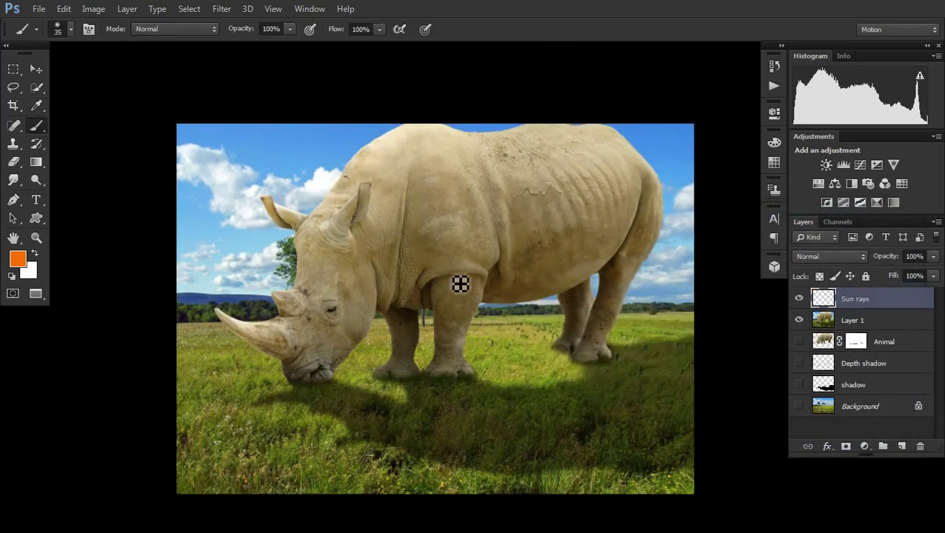
pyautogui.press(']')
pyautogui.press(']')
pyautogui.press(']')
pyautogui.click(379, 274)
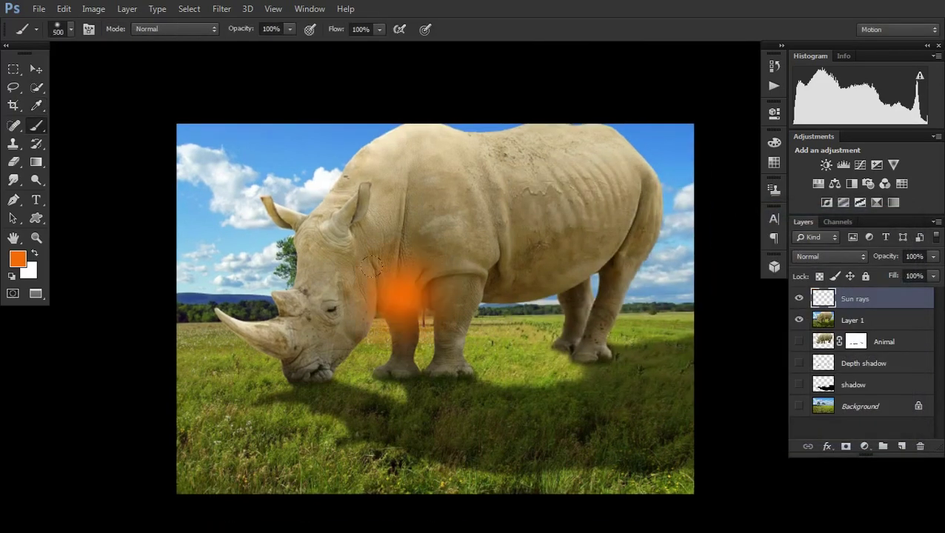
pyautogui.click(372, 266)
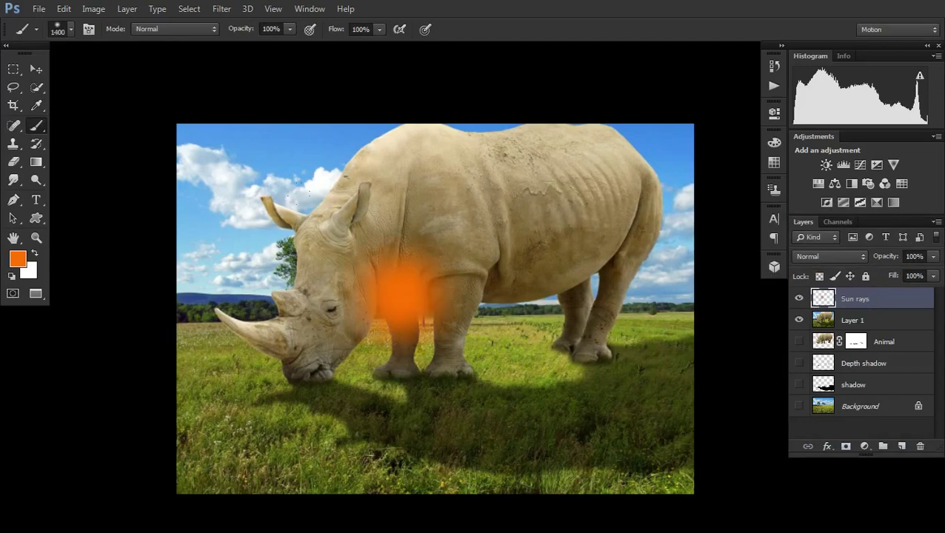
pyautogui.click(399, 293)
pyautogui.click(17, 258)
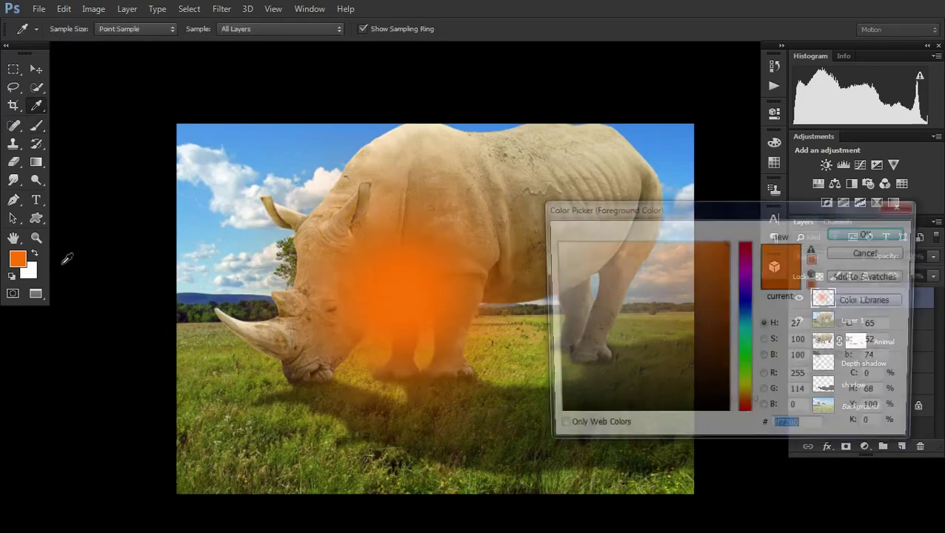
pyautogui.press('Return')
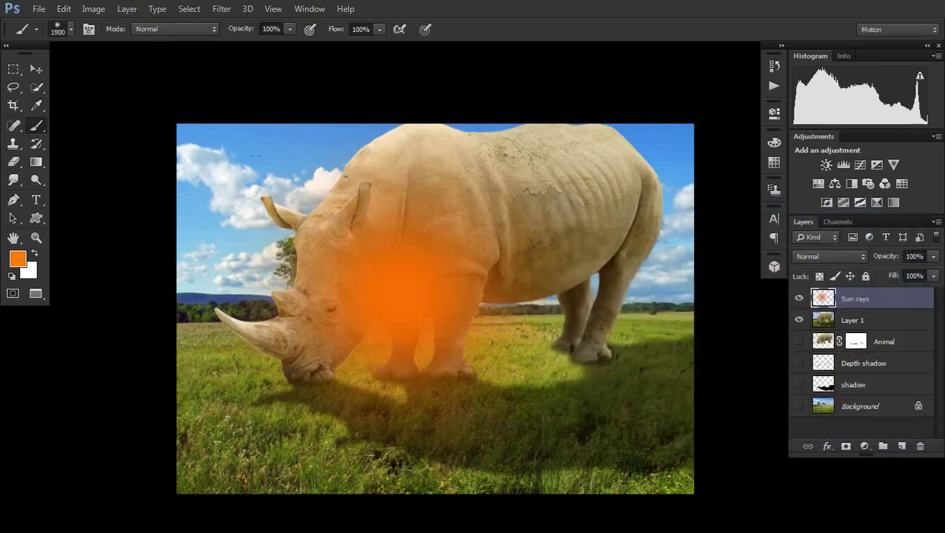
pyautogui.click(396, 281)
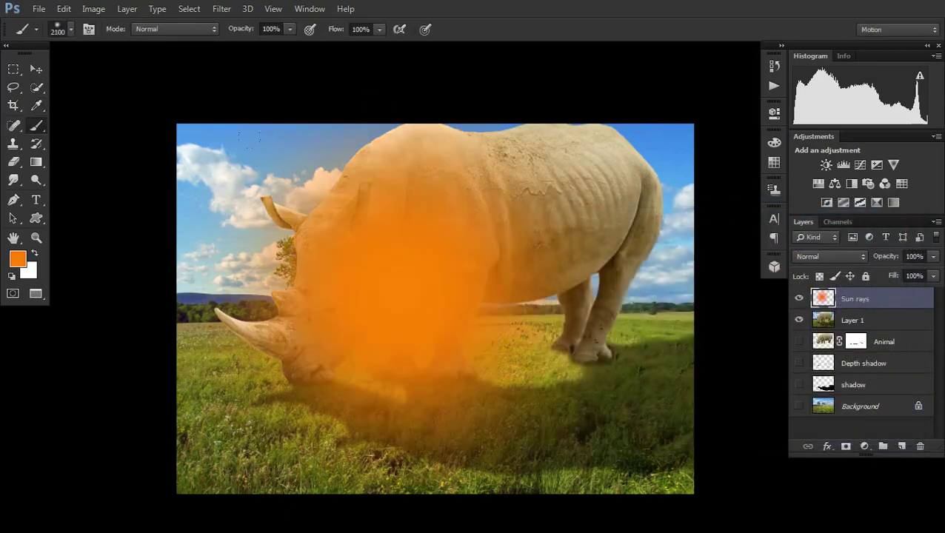
pyautogui.click(392, 285)
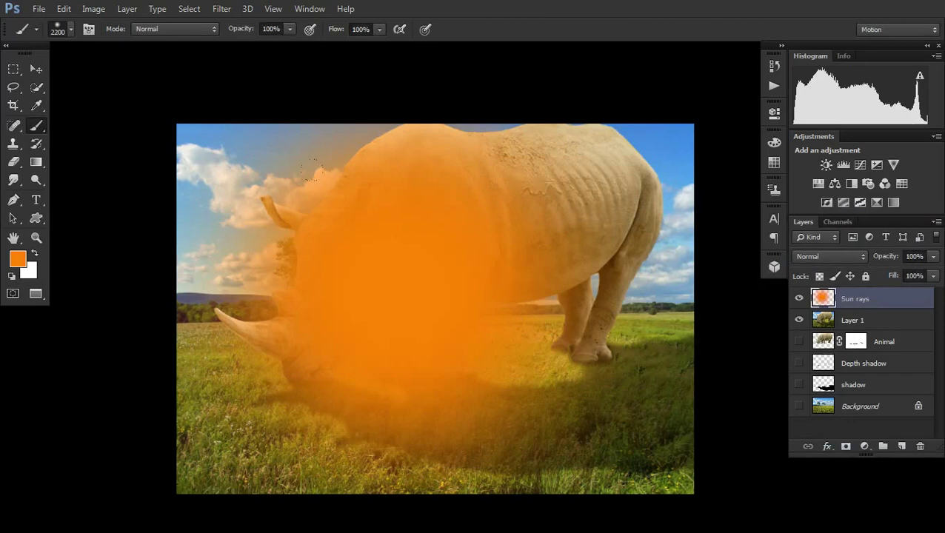
# Shift the orange glow up and left over the rhino's head
pyautogui.click(35, 68)
pyautogui.moveTo(462, 342); pyautogui.dragTo(393, 246)
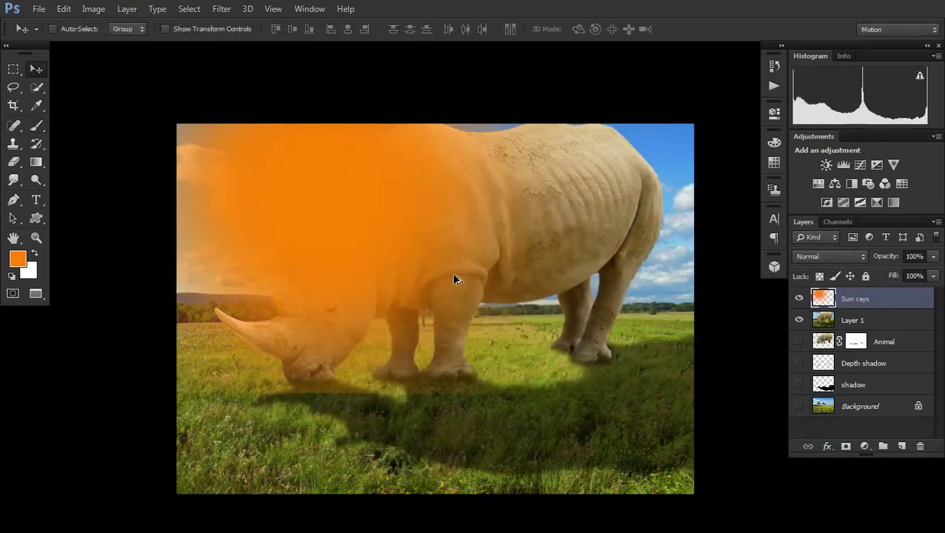
pyautogui.hotkey('ctrl', 'z')
pyautogui.moveTo(454, 278); pyautogui.dragTo(393, 254)
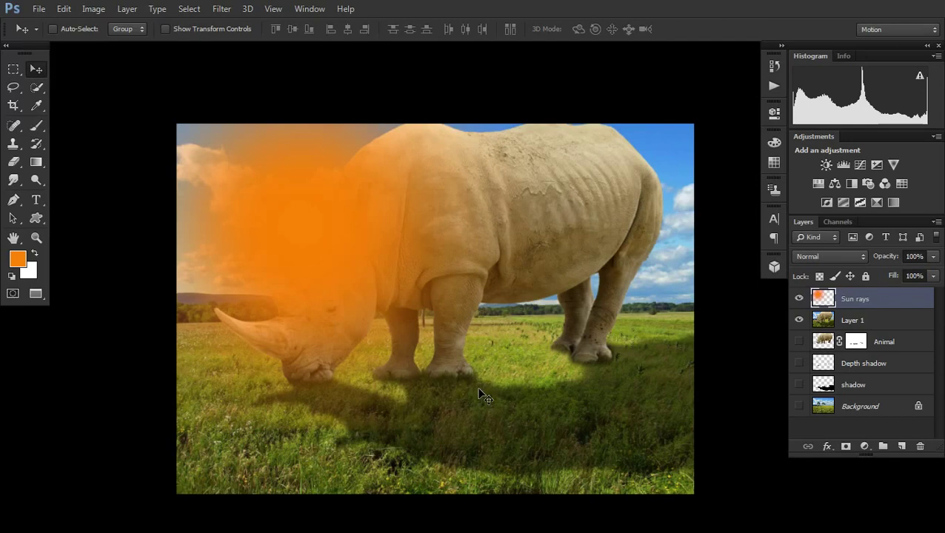
# Delete the orange Sun rays layer, add a new renamed layer, and reset colours to black and white
pyautogui.press('Delete')
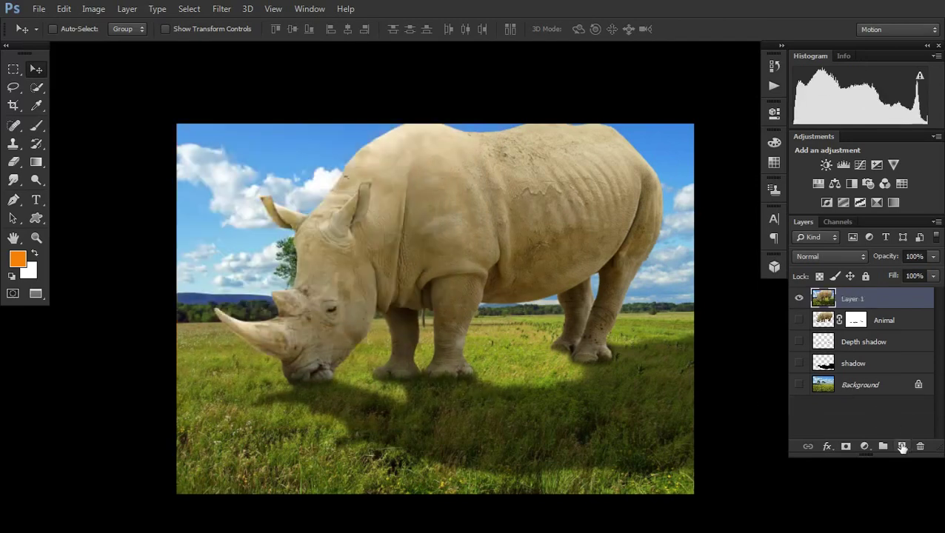
pyautogui.click(902, 447)
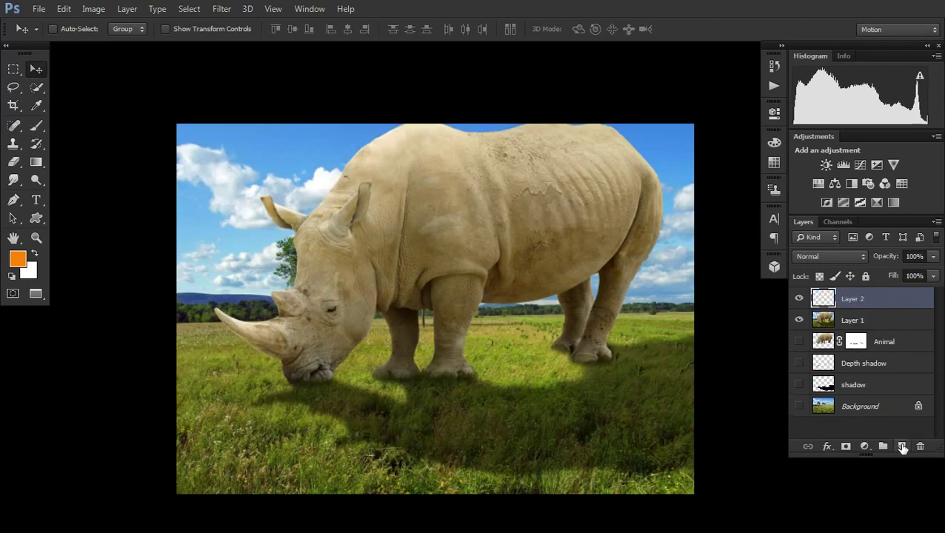
pyautogui.doubleClick(864, 298)
pyautogui.write('ays')
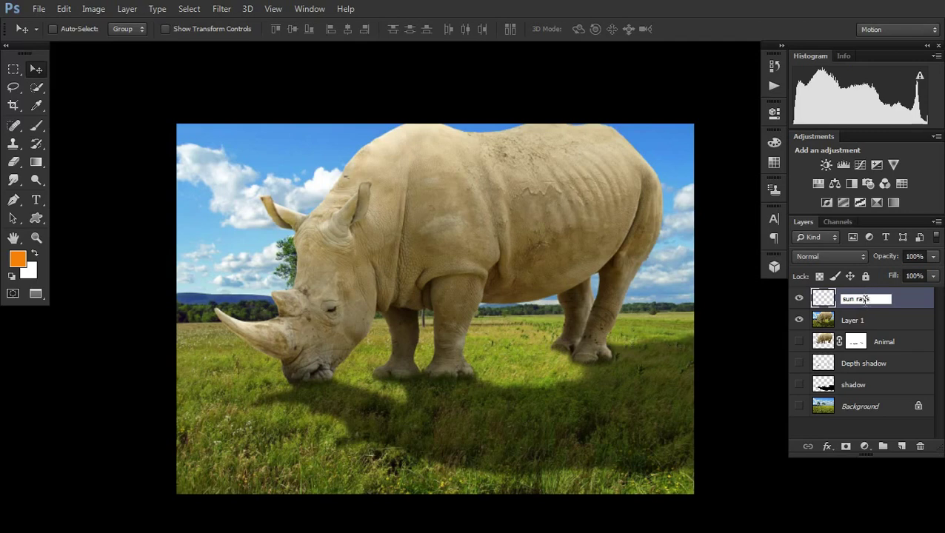
pyautogui.press('Return')
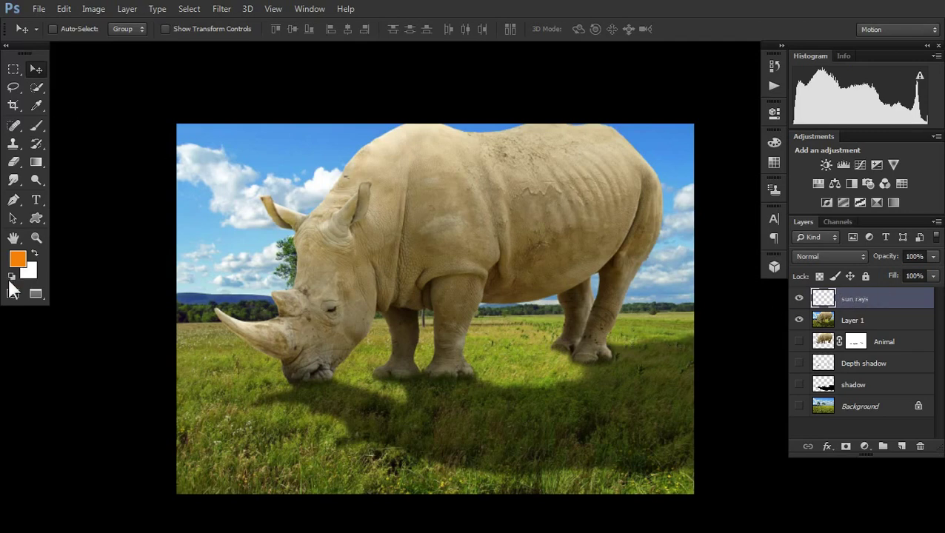
pyautogui.click(11, 276)
# Remove that layer and recreate a fresh empty 'sun rays' layer above Layer 1
pyautogui.click(920, 446)
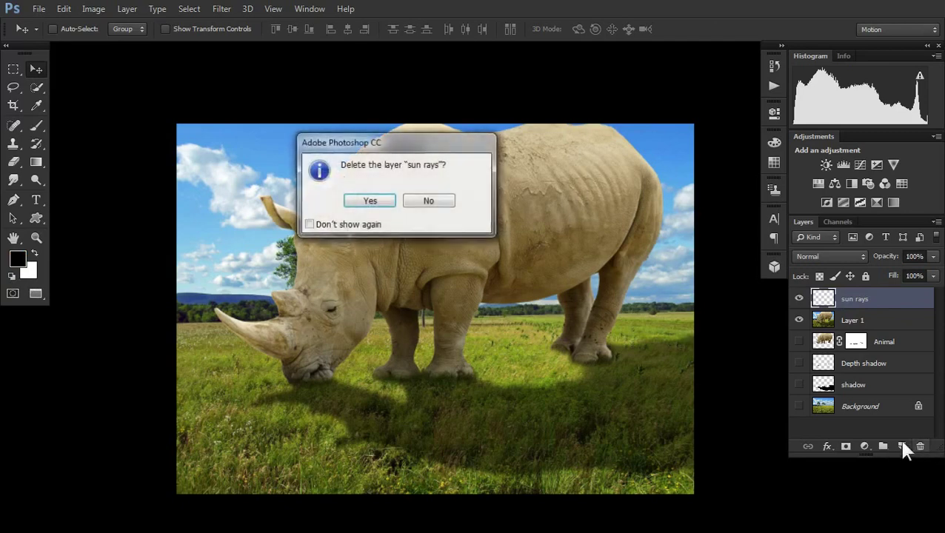
pyautogui.press('Return')
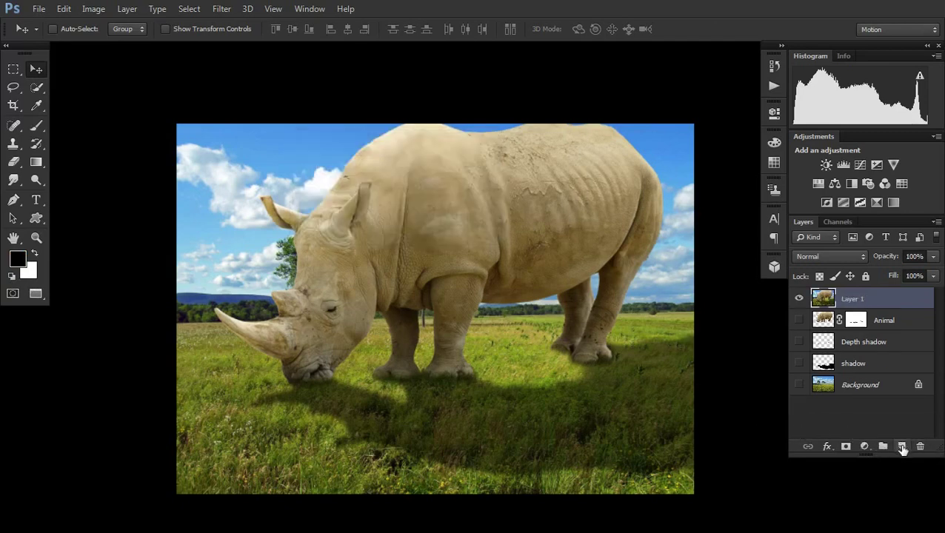
pyautogui.click(902, 447)
pyautogui.doubleClick(851, 298)
pyautogui.write('sun rays')
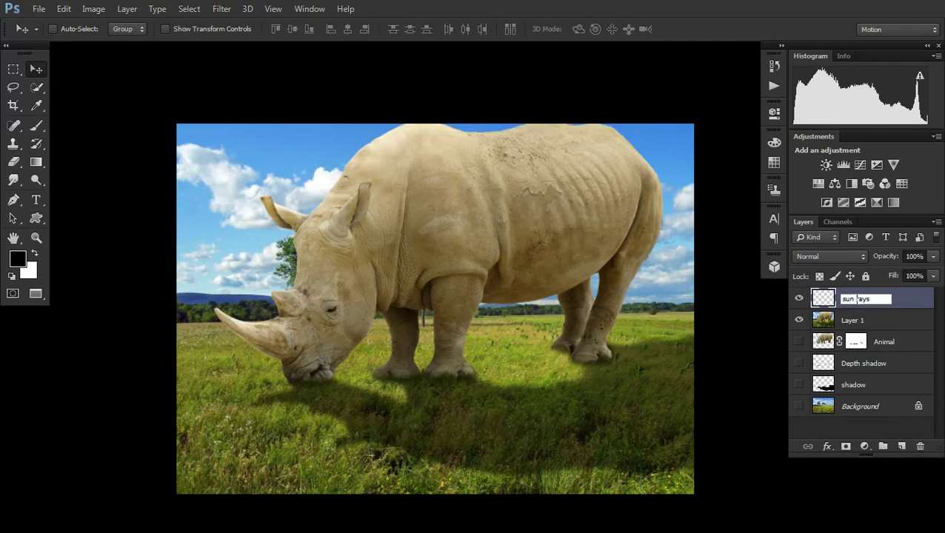
pyautogui.press('Return')
# Set the foreground to bright orange ff8400 and choose a soft round brush
pyautogui.click(37, 124)
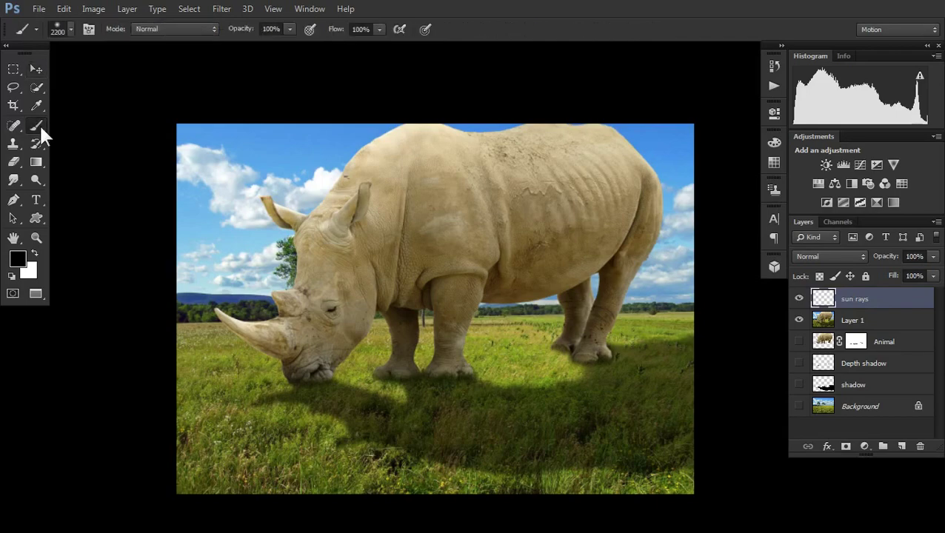
pyautogui.click(17, 257)
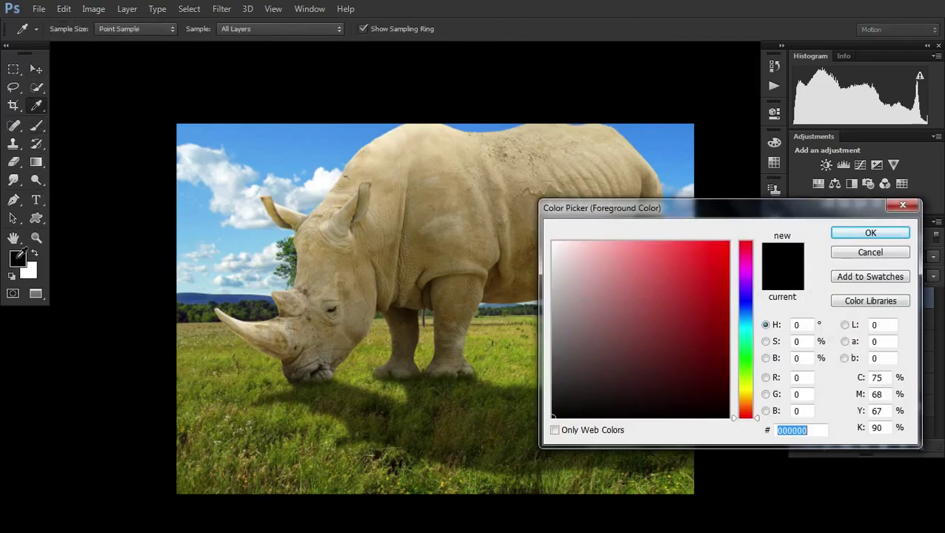
pyautogui.moveTo(750, 419); pyautogui.dragTo(755, 404)
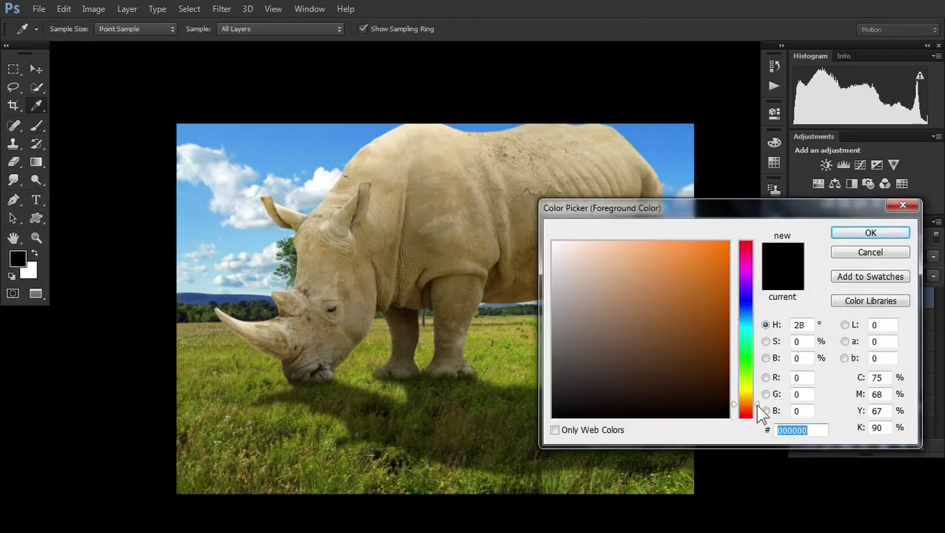
pyautogui.click(711, 243)
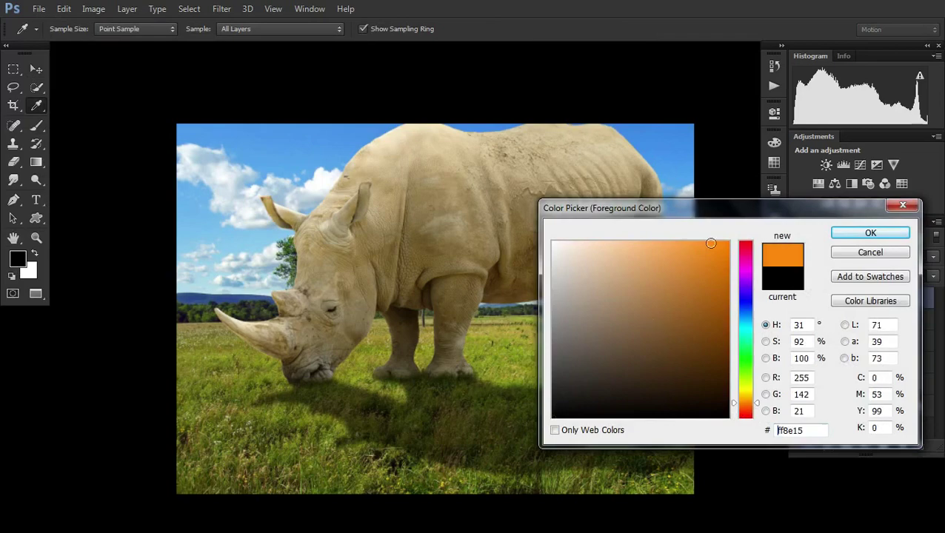
pyautogui.click(867, 231)
pyautogui.rightClick(557, 226)
pyautogui.click(585, 324)
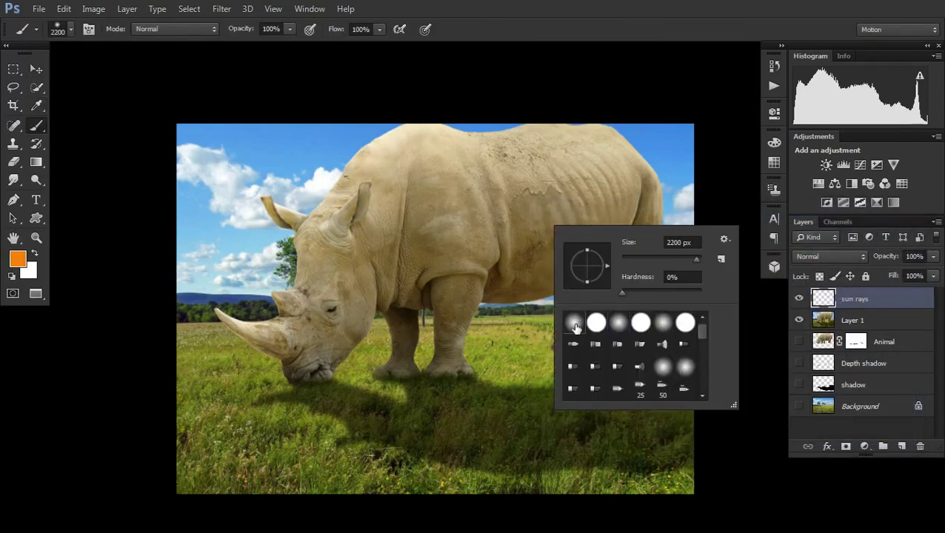
pyautogui.press('Return')
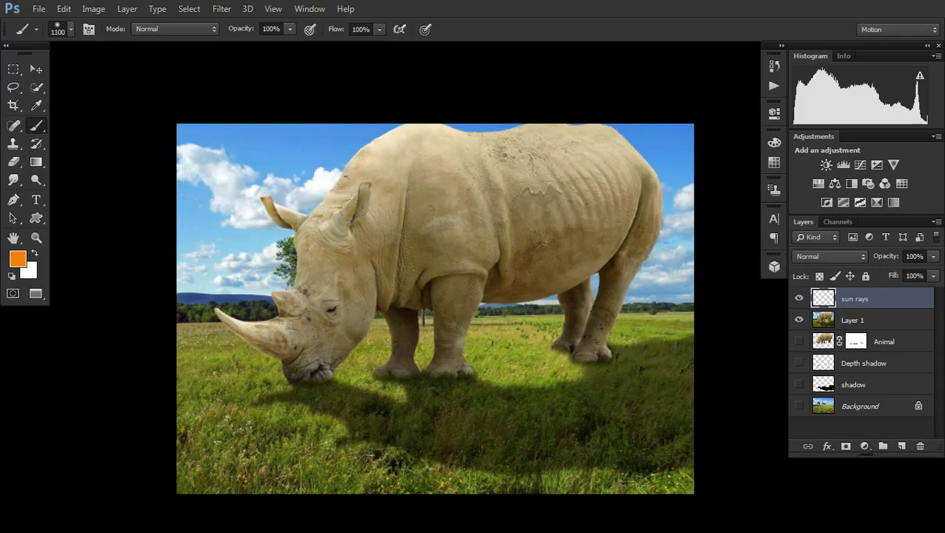
# Dab a soft orange glow near the front leg and move it into the top-left sky
pyautogui.click(442, 300)
pyautogui.click(439, 297)
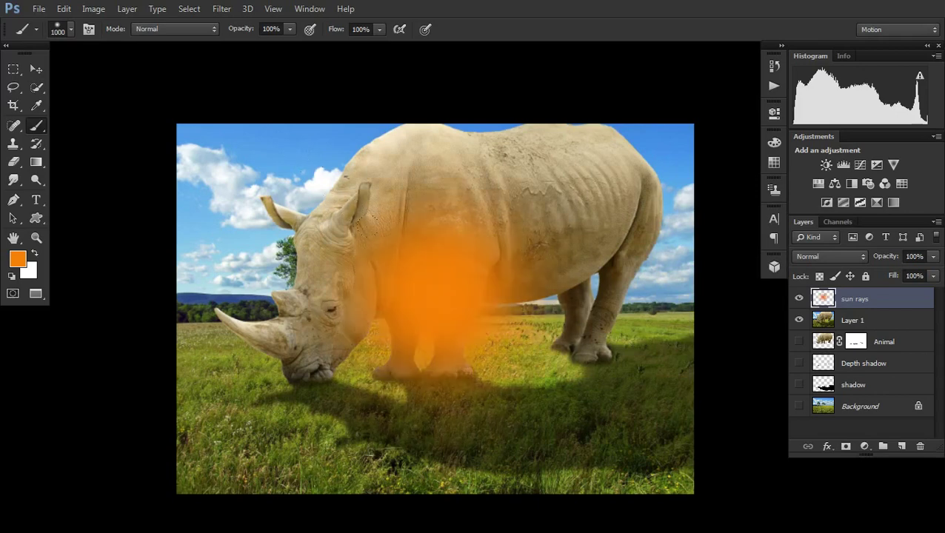
pyautogui.click(437, 289)
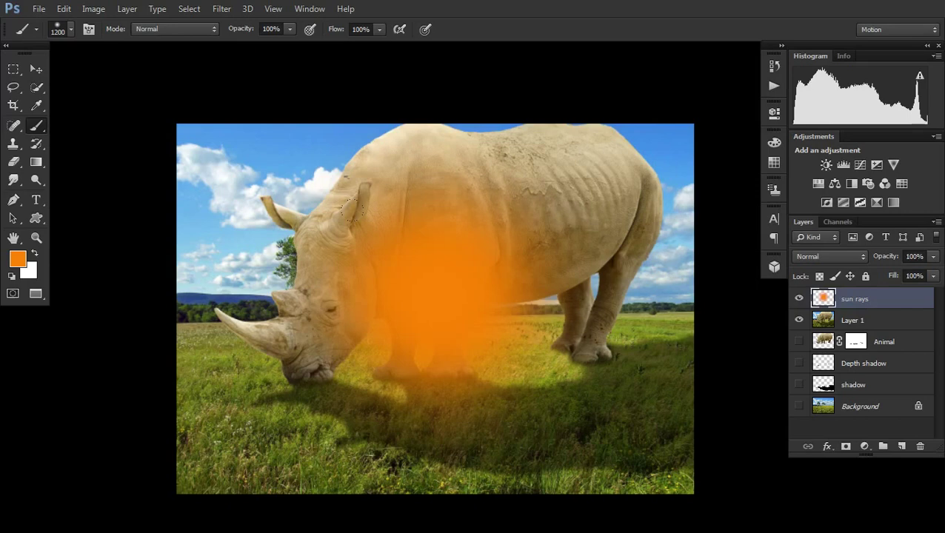
pyautogui.click(441, 304)
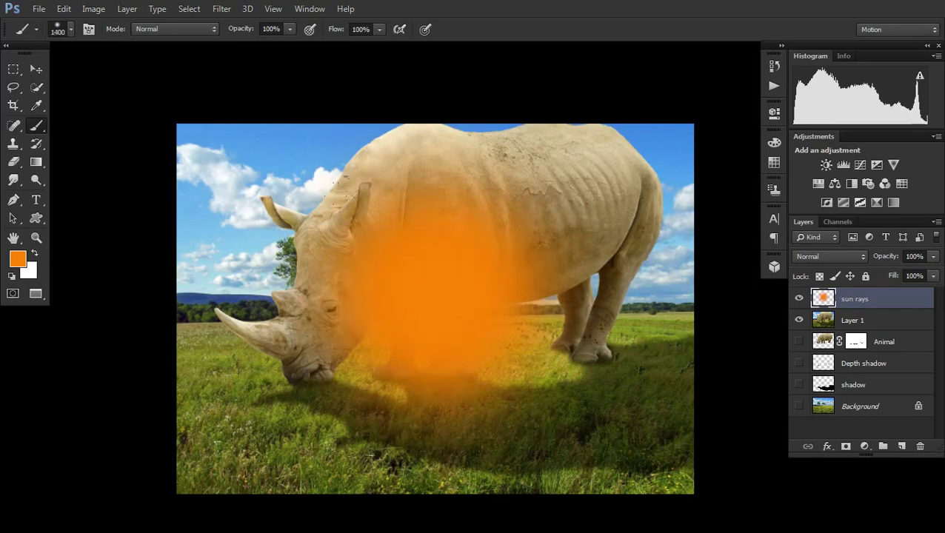
pyautogui.click(437, 319)
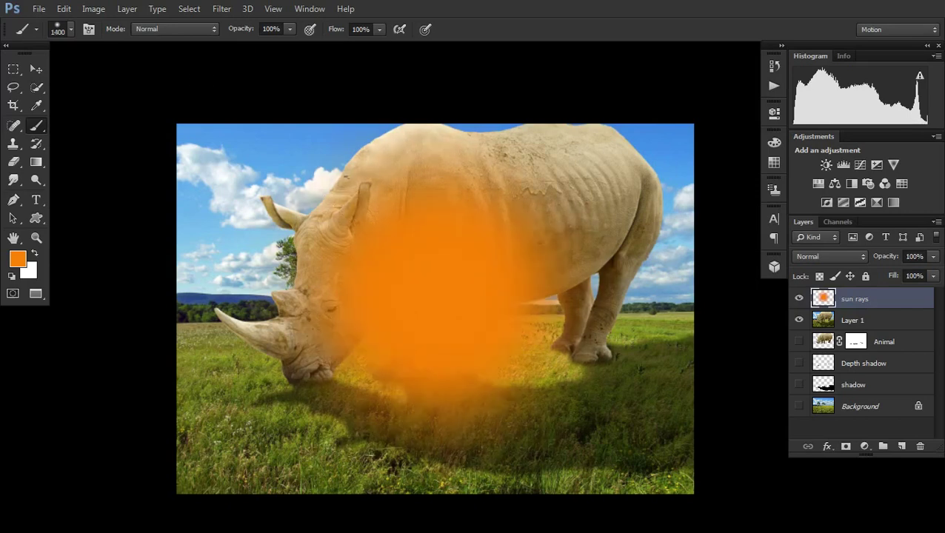
pyautogui.click(36, 69)
pyautogui.moveTo(476, 333)
pyautogui.mouseDown()
pyautogui.moveTo(403, 257)
pyautogui.moveTo(312, 229)
pyautogui.mouseUp()
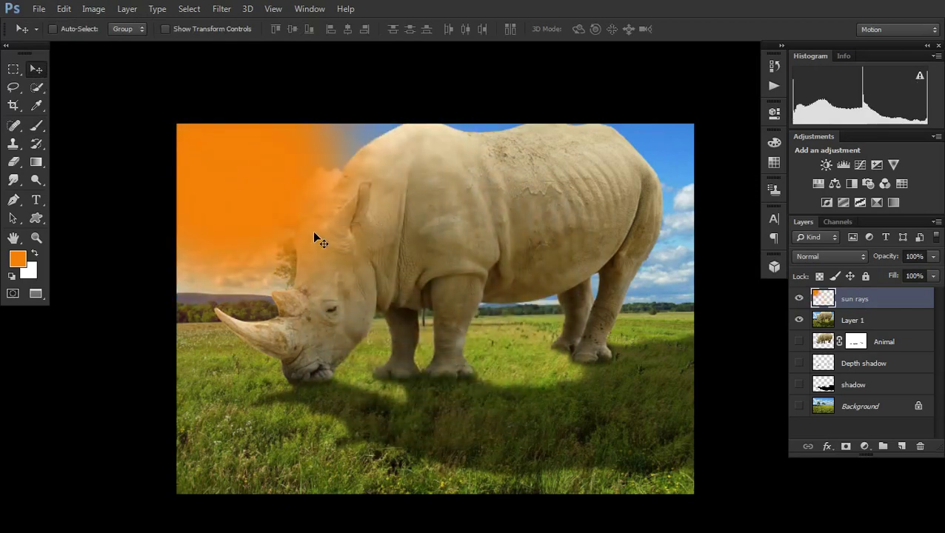
# Scale the orange glow up to about 274% and position it at the top-left
pyautogui.hotkey('ctrl', 't')
pyautogui.keyDown('alt'); pyautogui.click(346, 248); pyautogui.keyUp('alt')
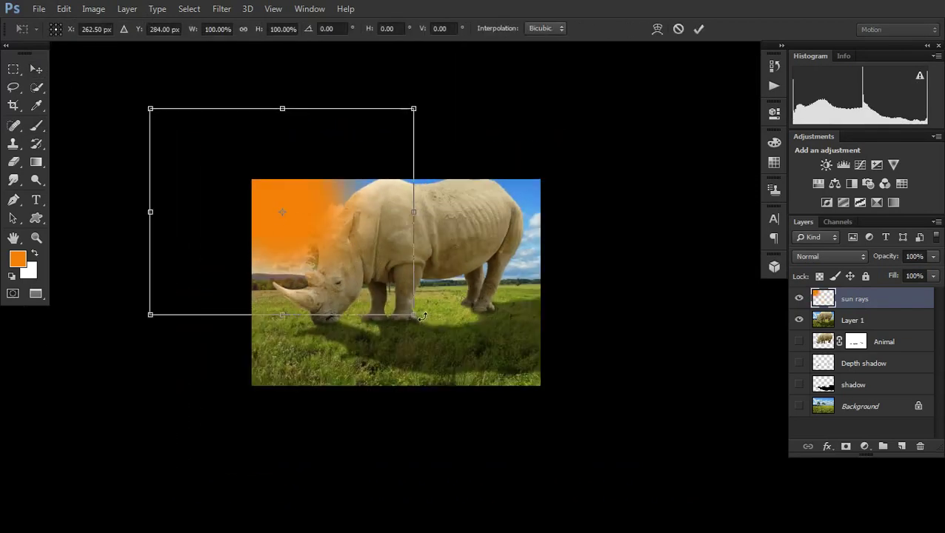
pyautogui.moveTo(419, 319); pyautogui.dragTo(509, 423)
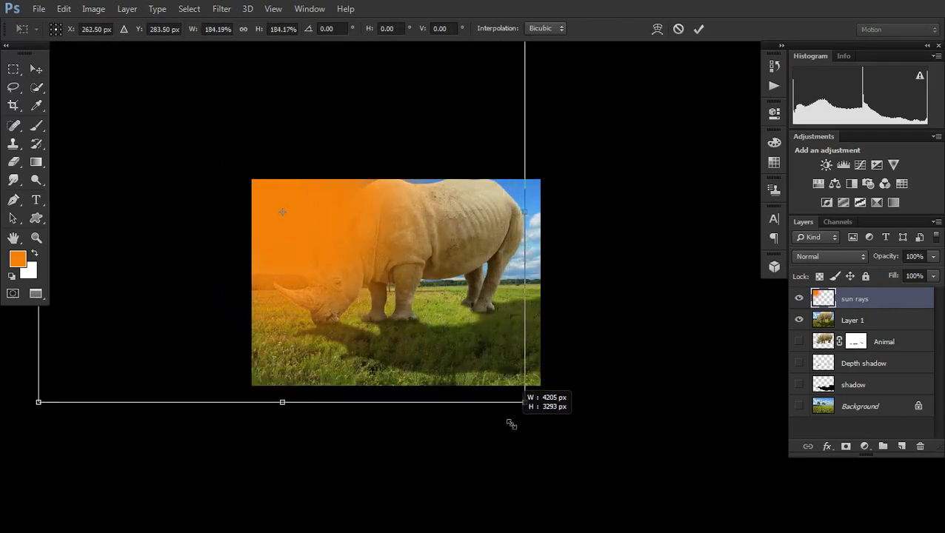
pyautogui.moveTo(439, 349); pyautogui.dragTo(409, 315)
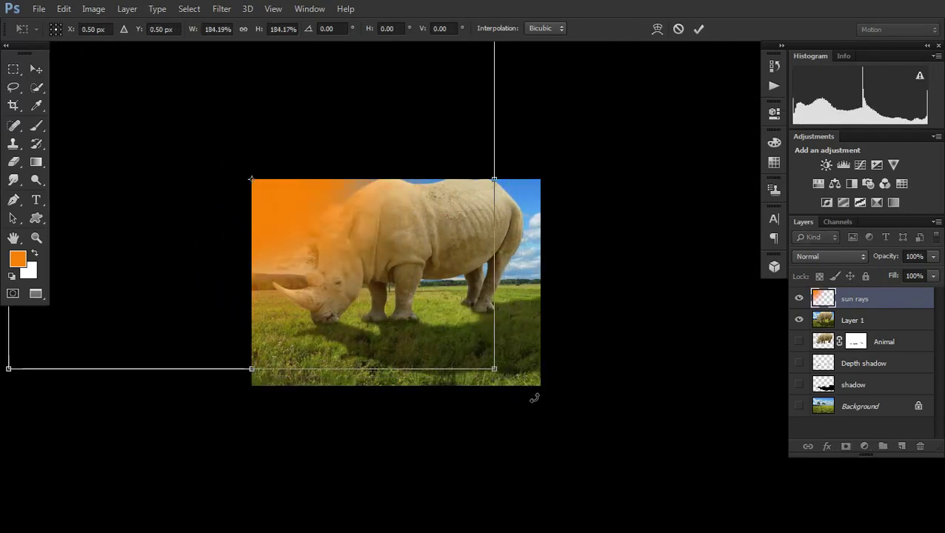
pyautogui.moveTo(494, 366); pyautogui.dragTo(594, 457)
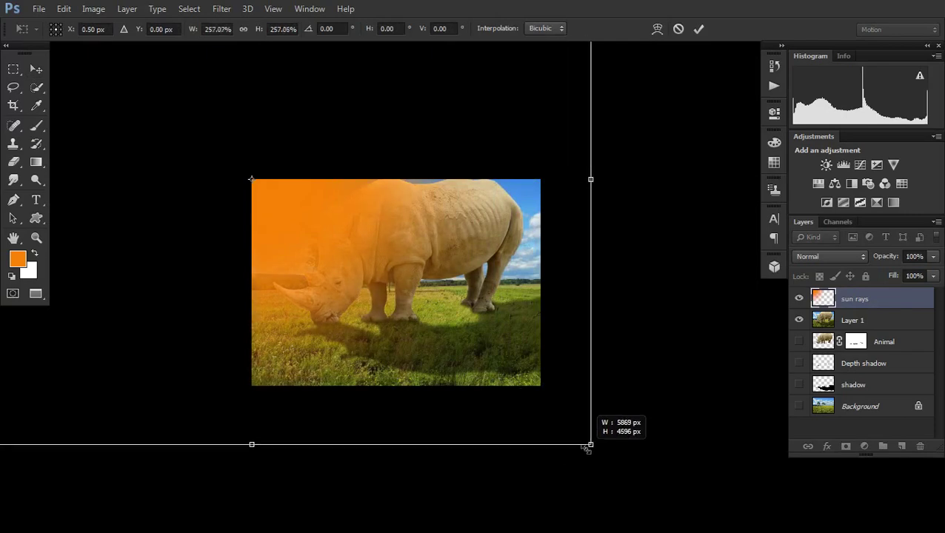
pyautogui.moveTo(594, 456); pyautogui.dragTo(612, 462)
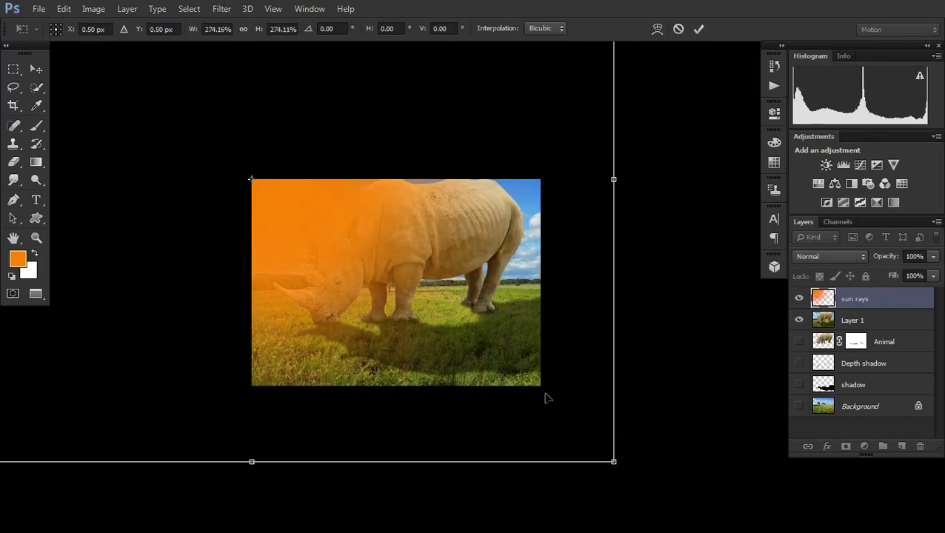
pyautogui.press('Return')
# Set the sun rays layer's blend mode to Screen
pyautogui.keyDown('ctrl'); pyautogui.click(330, 220); pyautogui.keyUp('ctrl')
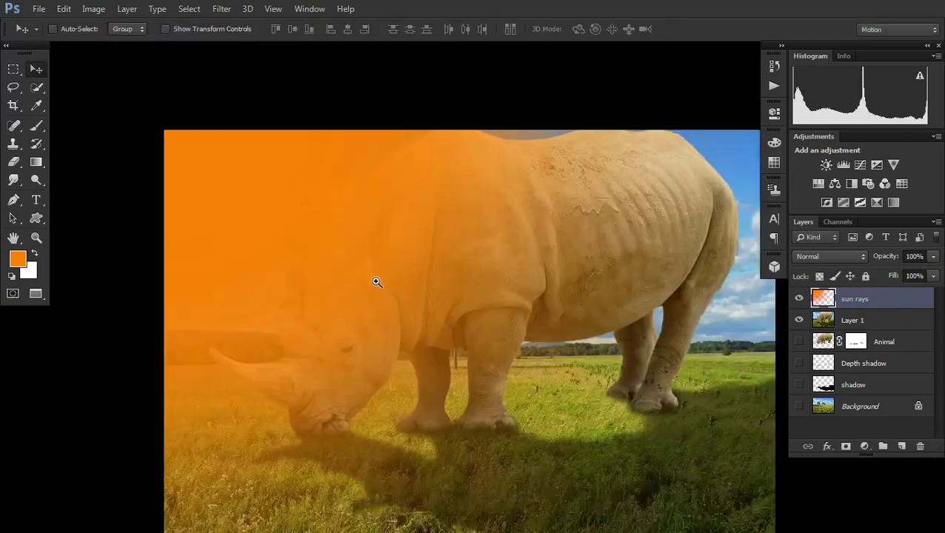
pyautogui.keyDown('ctrl'); pyautogui.keyDown('alt'); pyautogui.click(368, 280); pyautogui.keyUp('alt'); pyautogui.keyUp('ctrl')
pyautogui.click(830, 256)
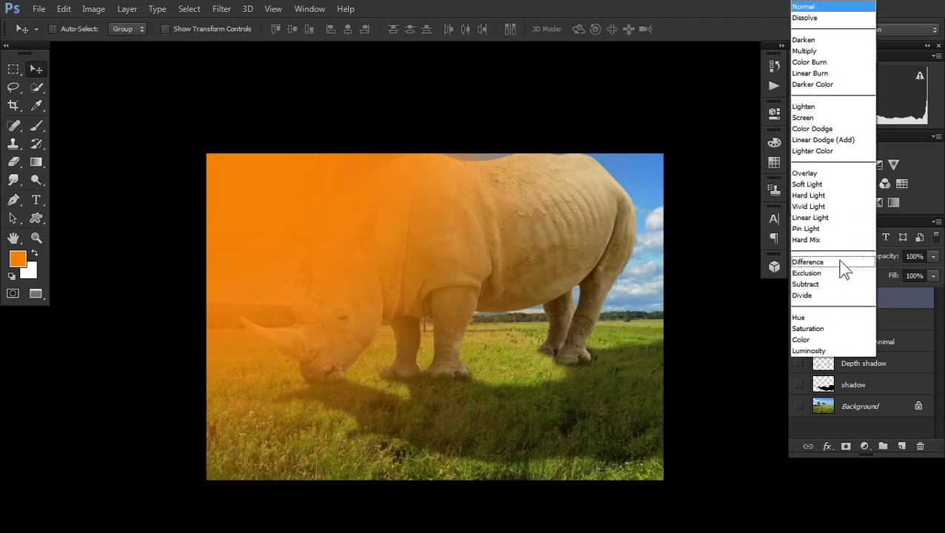
pyautogui.click(808, 117)
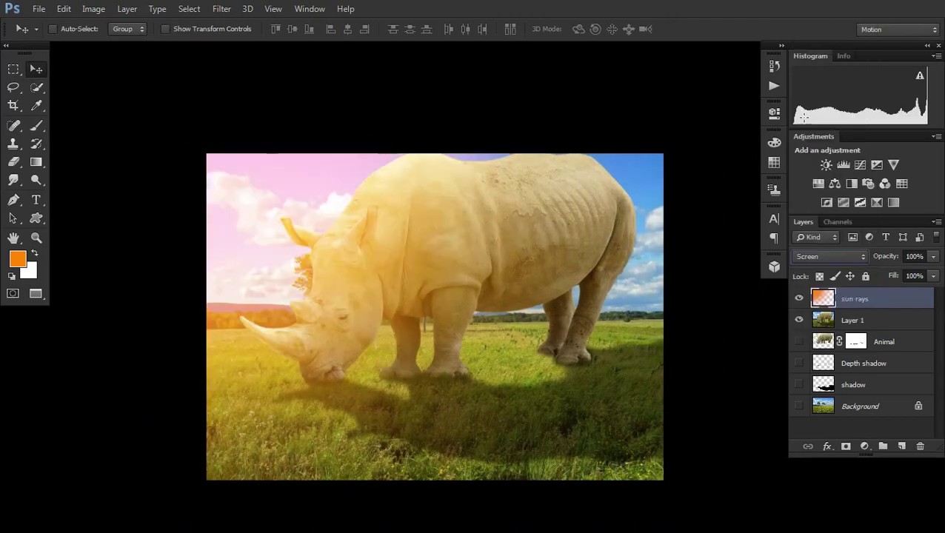
pyautogui.keyDown('ctrl'); pyautogui.click(361, 308); pyautogui.keyUp('ctrl')
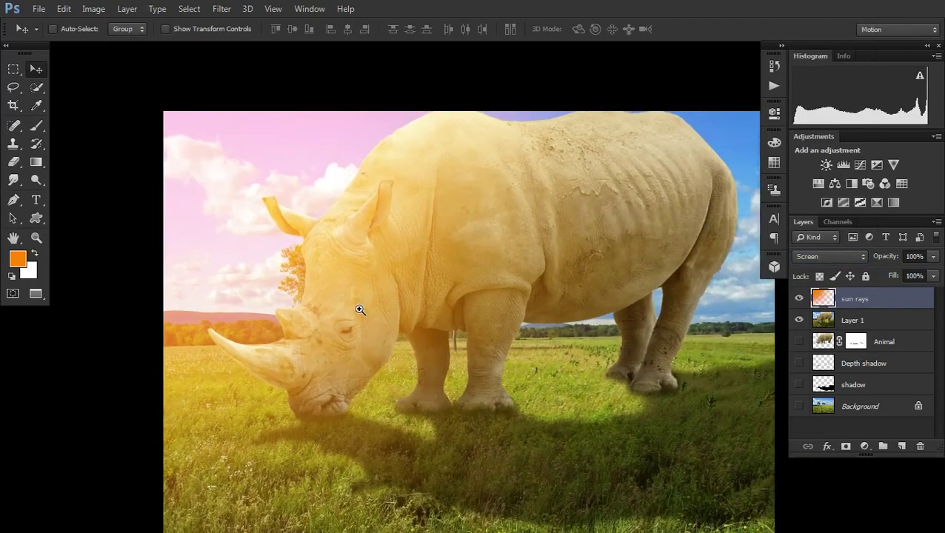
pyautogui.keyDown('ctrl'); pyautogui.keyDown('alt'); pyautogui.click(360, 309); pyautogui.keyUp('alt'); pyautogui.keyUp('ctrl')
pyautogui.moveTo(480, 359); pyautogui.dragTo(447, 316)
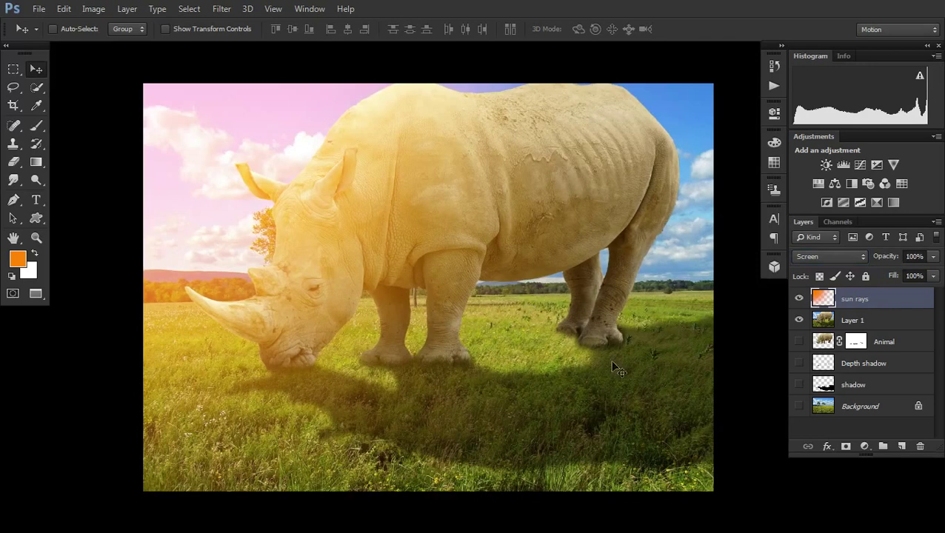
# Add Layer 2 above sun rays, set black as foreground, and use a 367 px, 0% hardness brush
pyautogui.click(902, 446)
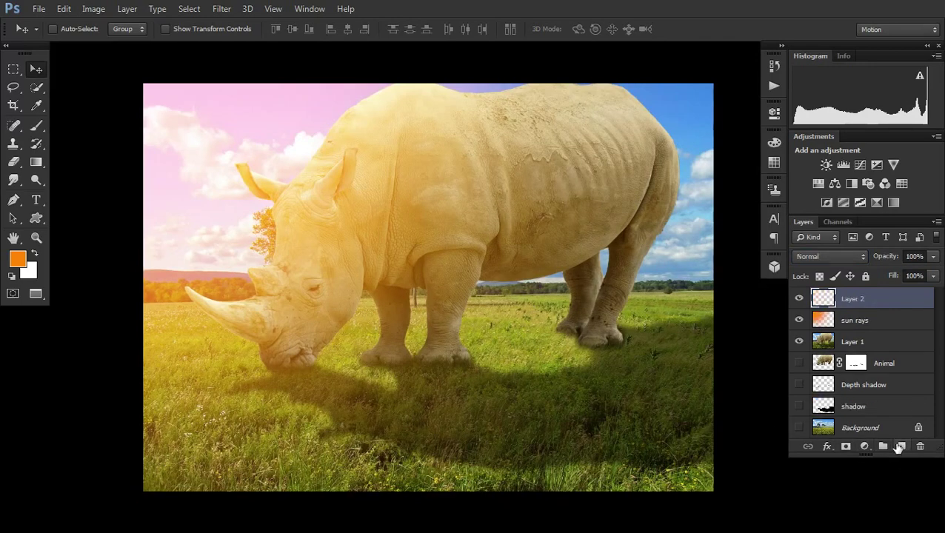
pyautogui.moveTo(463, 287); pyautogui.dragTo(420, 279)
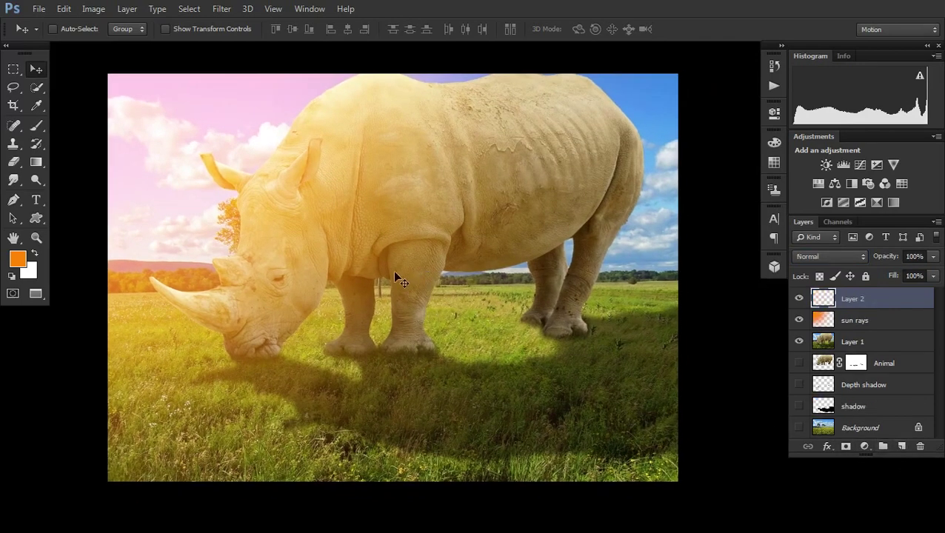
pyautogui.click(20, 259)
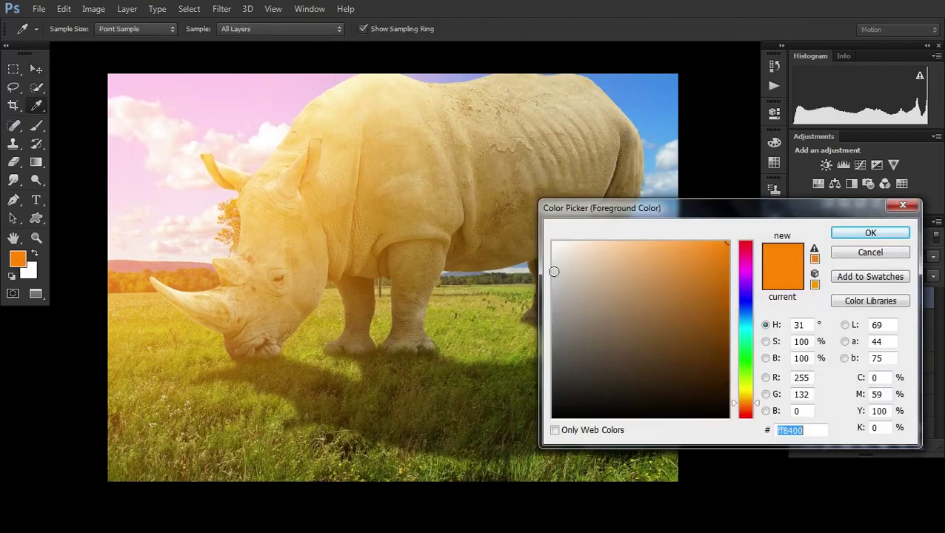
pyautogui.moveTo(619, 309); pyautogui.dragTo(520, 400)
pyautogui.click(896, 234)
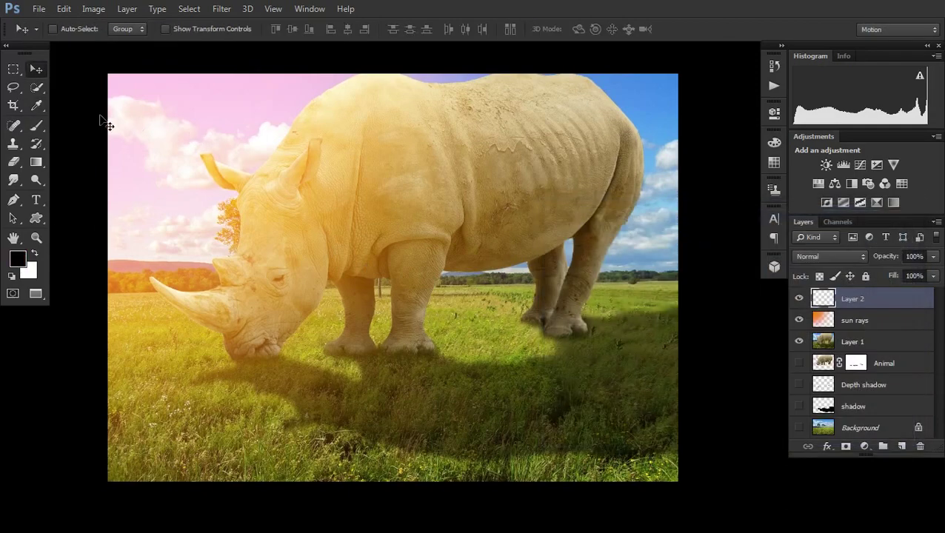
pyautogui.click(35, 127)
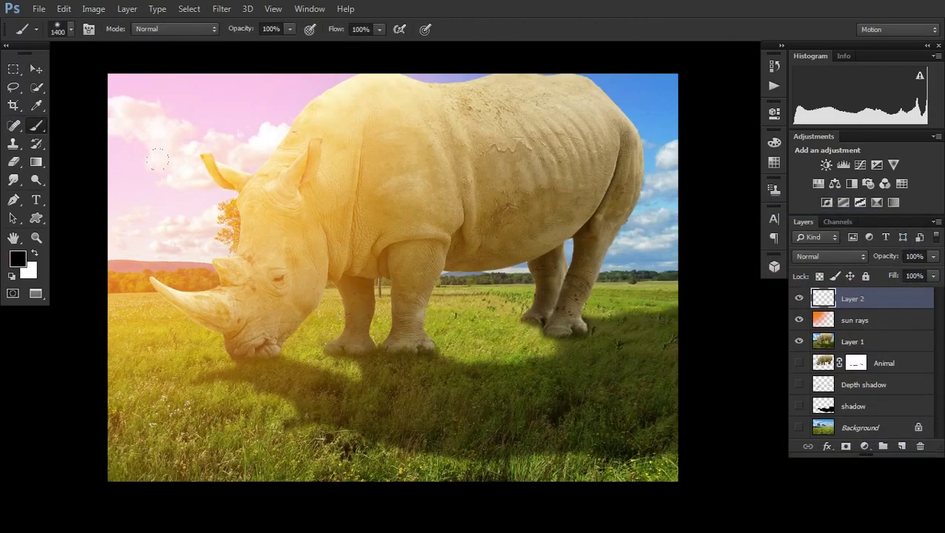
pyautogui.rightClick(446, 292)
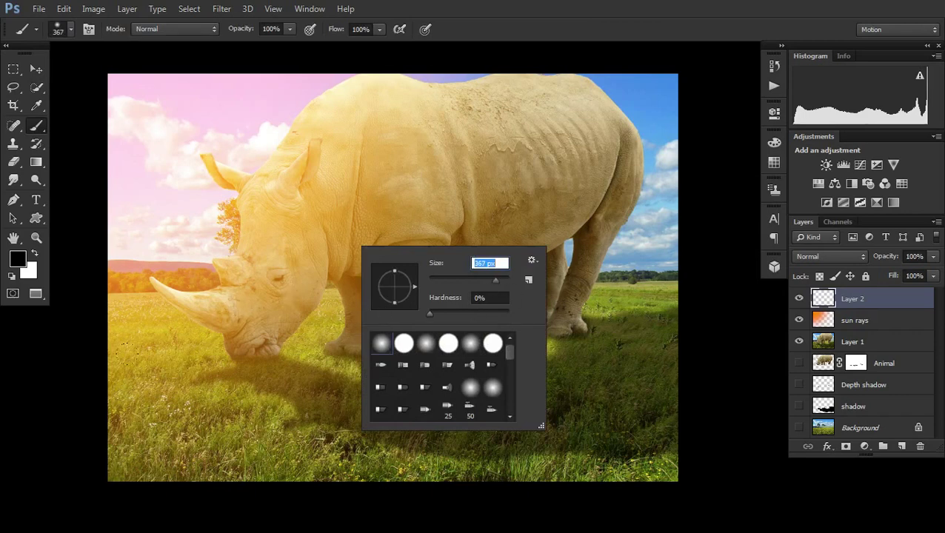
# Paint soft black along the top, bottom, left and right edges of the canvas
pyautogui.moveTo(89, 360)
pyautogui.mouseDown()
pyautogui.moveTo(81, 390)
pyautogui.moveTo(136, 470)
pyautogui.moveTo(205, 496)
pyautogui.moveTo(658, 477)
pyautogui.moveTo(720, 217)
pyautogui.moveTo(671, 47)
pyautogui.moveTo(659, 104)
pyautogui.mouseUp()
pyautogui.moveTo(455, 70); pyautogui.dragTo(656, 129)
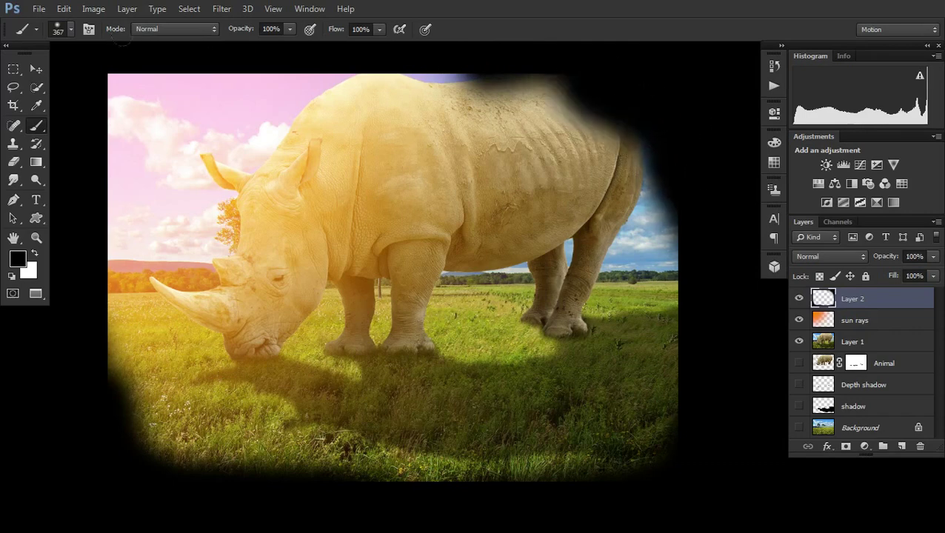
pyautogui.moveTo(63, 348)
pyautogui.mouseDown()
pyautogui.moveTo(120, 449)
pyautogui.moveTo(489, 494)
pyautogui.moveTo(137, 445)
pyautogui.mouseUp()
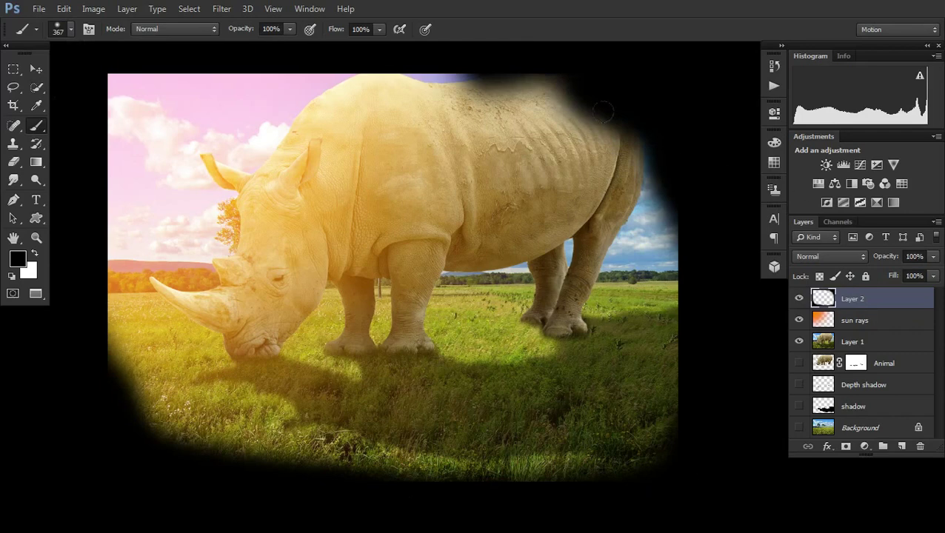
pyautogui.moveTo(600, 76)
pyautogui.mouseDown()
pyautogui.moveTo(659, 177)
pyautogui.moveTo(626, 379)
pyautogui.moveTo(666, 370)
pyautogui.moveTo(607, 455)
pyautogui.moveTo(375, 485)
pyautogui.moveTo(597, 447)
pyautogui.moveTo(435, 471)
pyautogui.mouseUp()
pyautogui.moveTo(590, 411); pyautogui.dragTo(107, 461)
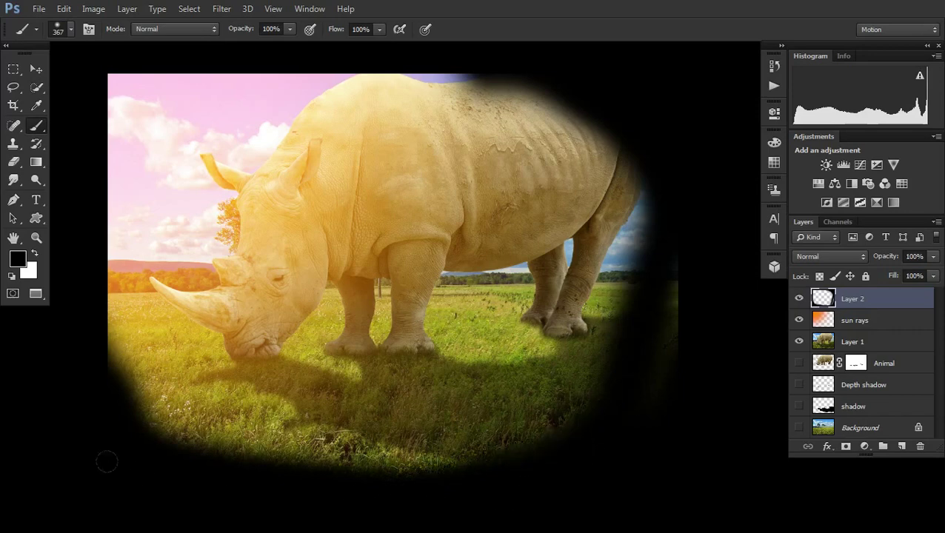
pyautogui.moveTo(646, 237); pyautogui.dragTo(615, 379)
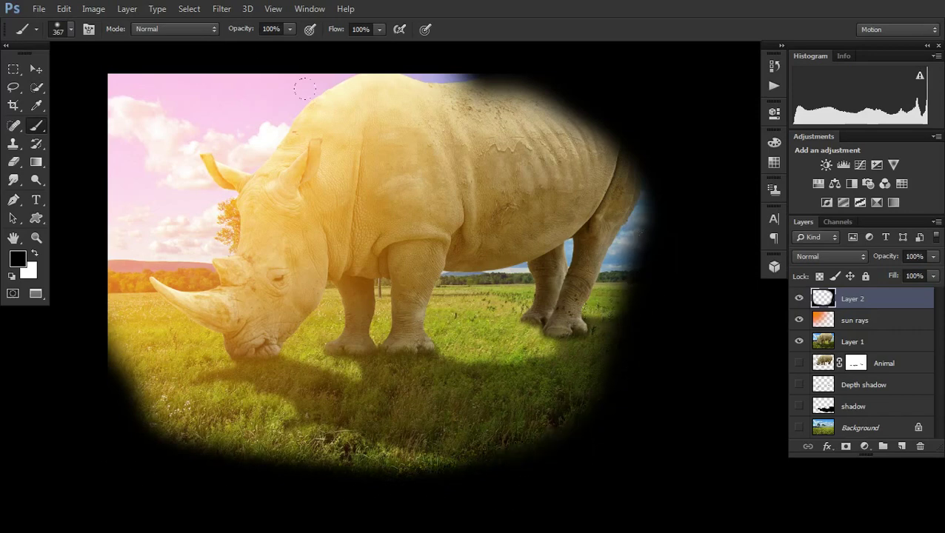
pyautogui.click(34, 66)
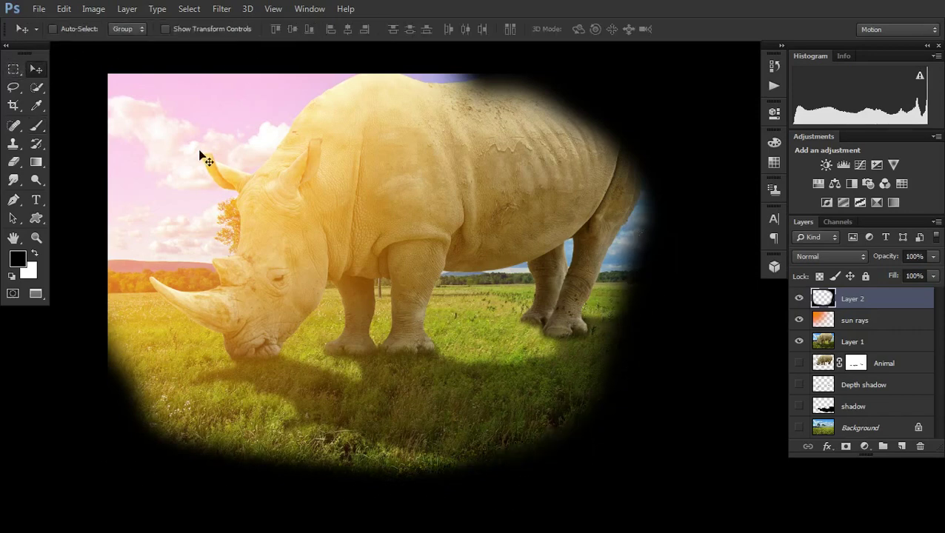
# Apply a Gaussian Blur with a 177.5-pixel radius to the vignette layer
pyautogui.click(223, 8)
pyautogui.moveTo(228, 175)
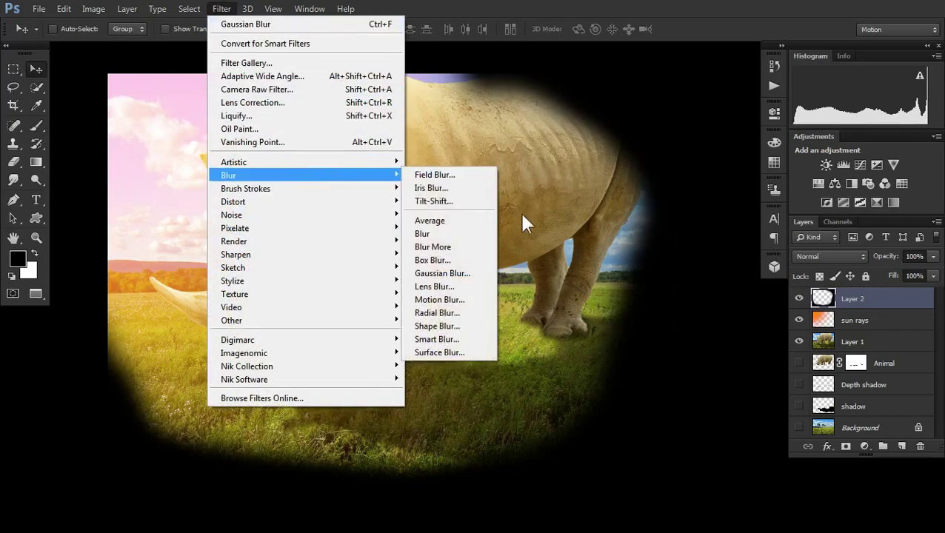
pyautogui.click(474, 273)
pyautogui.moveTo(696, 302); pyautogui.dragTo(745, 311)
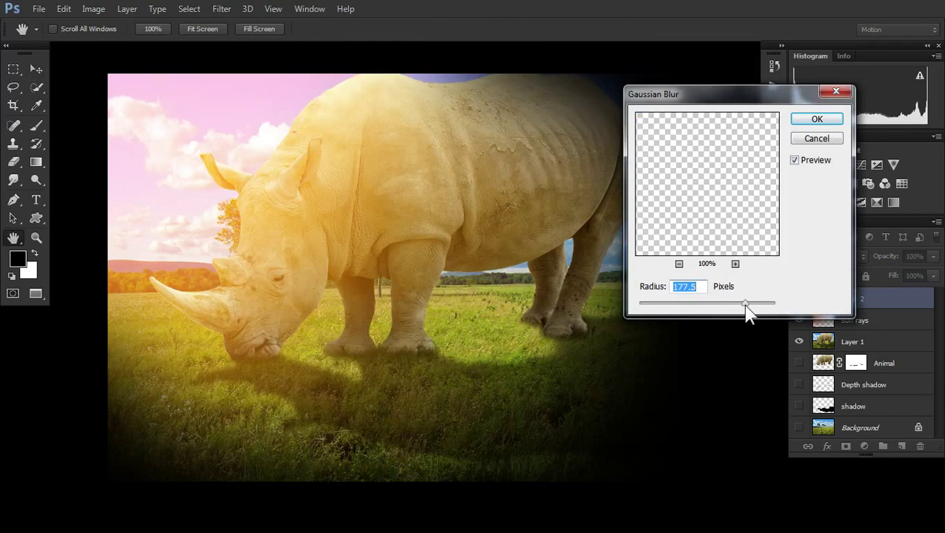
pyautogui.click(824, 120)
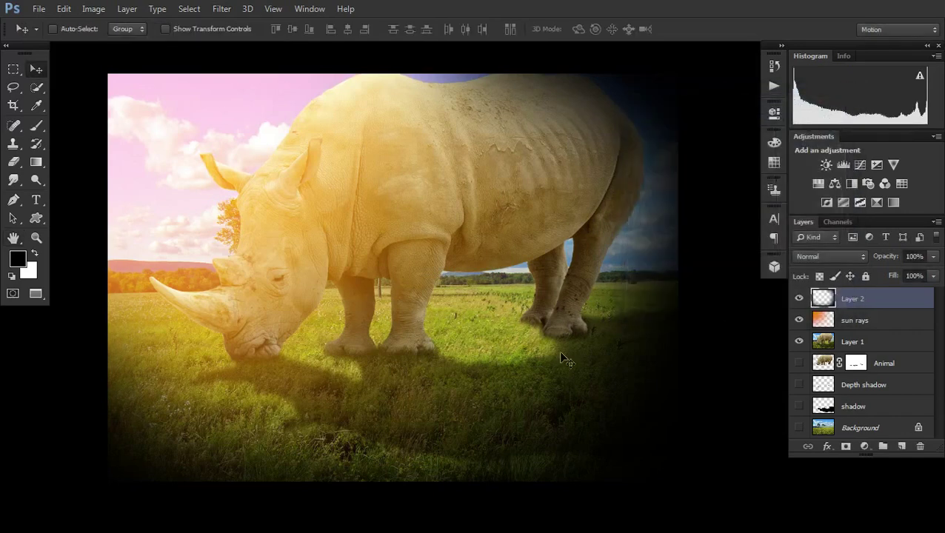
# Lower Layer 2's opacity to 57%
pyautogui.click(932, 257)
pyautogui.moveTo(908, 272)
pyautogui.mouseDown()
pyautogui.moveTo(896, 271)
pyautogui.moveTo(914, 271)
pyautogui.mouseUp()
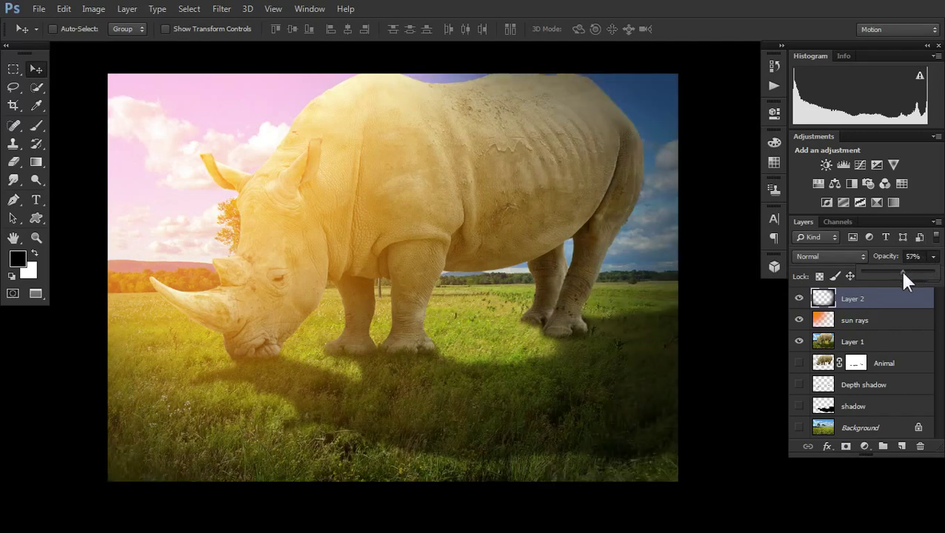
pyautogui.moveTo(550, 274); pyautogui.dragTo(519, 258)
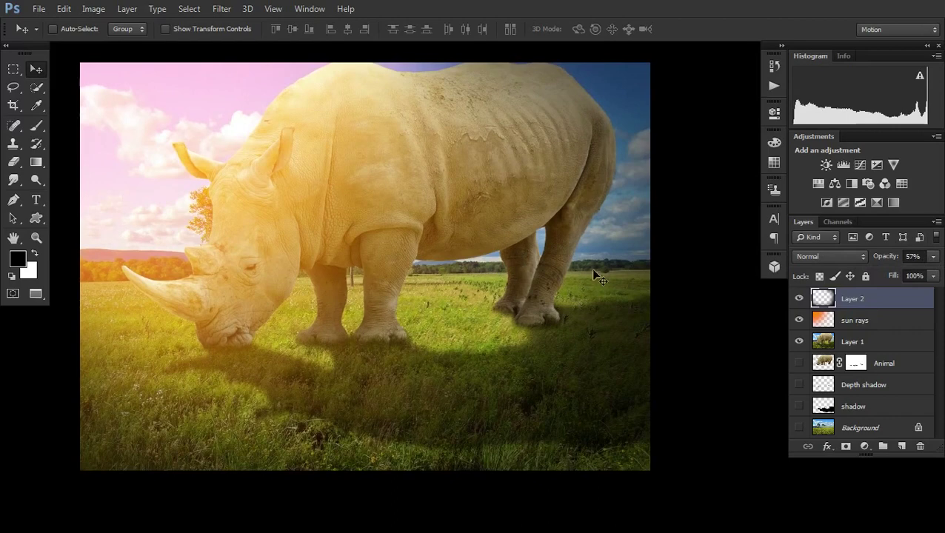
# Stamp all visible layers into a new Layer 3 and hide the layers beneath it
pyautogui.hotkey('ctrl', 'shift', 'alt', 'e')
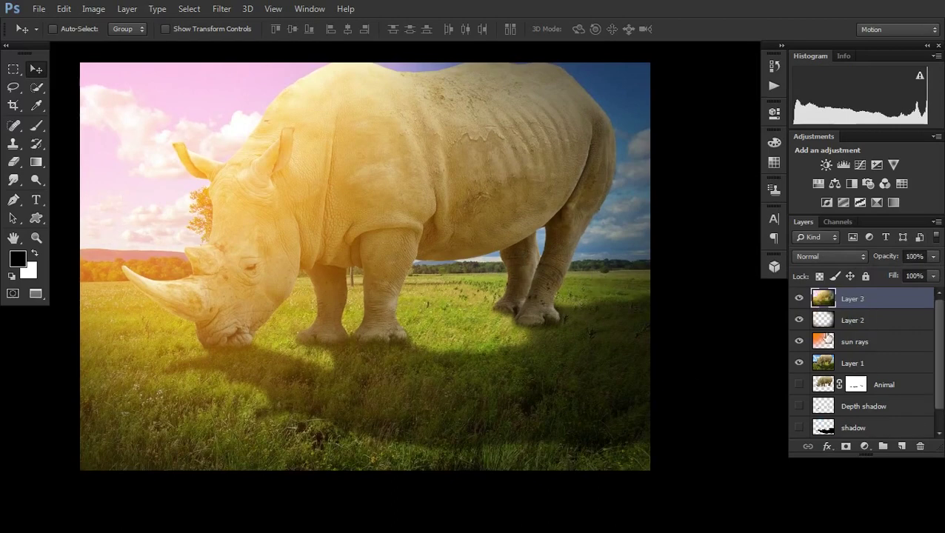
pyautogui.click(799, 320)
pyautogui.click(799, 341)
pyautogui.click(799, 362)
pyautogui.click(799, 298)
# Apply Color Efex Pro 4 Bleach Bypass: brightness 11%, saturation -29%, local contrast 48%
pyautogui.click(222, 9)
pyautogui.moveTo(247, 366)
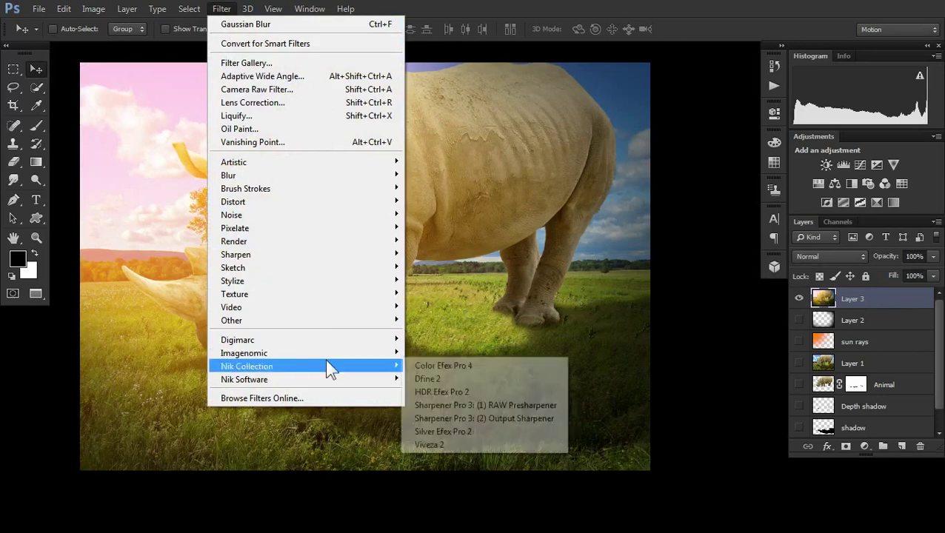
pyautogui.click(451, 366)
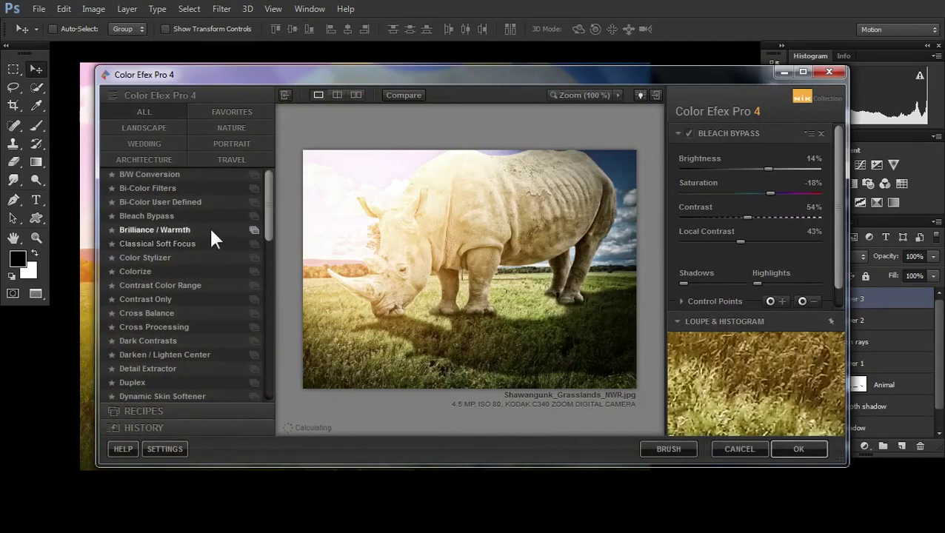
pyautogui.click(167, 214)
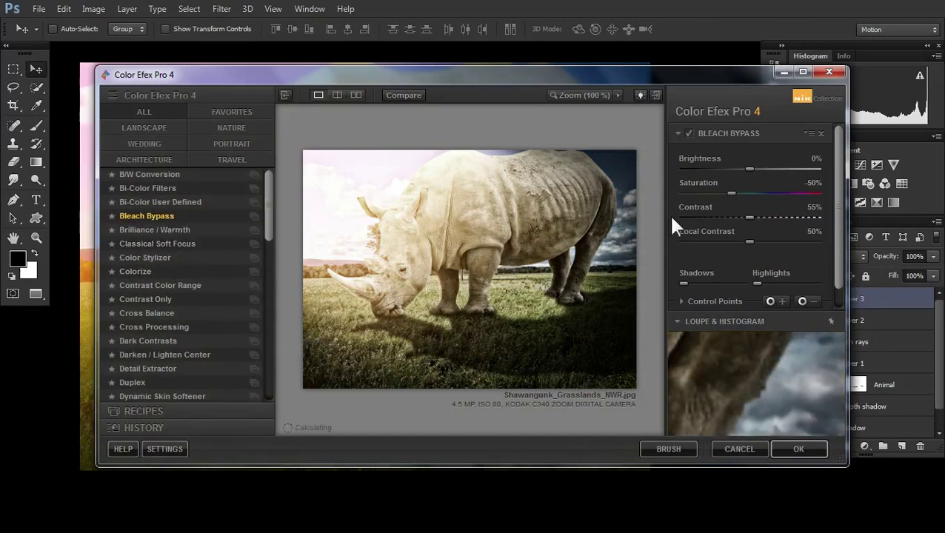
pyautogui.click(756, 194)
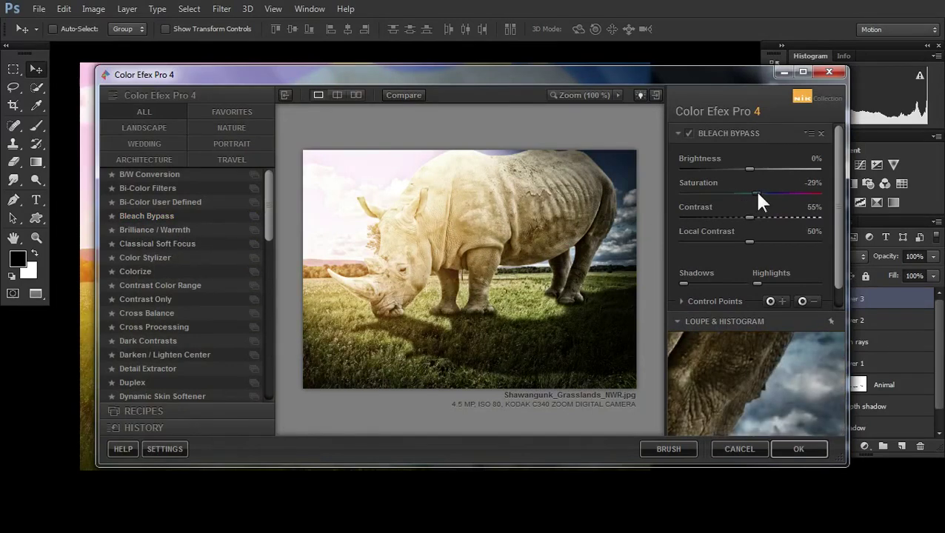
pyautogui.click(723, 170)
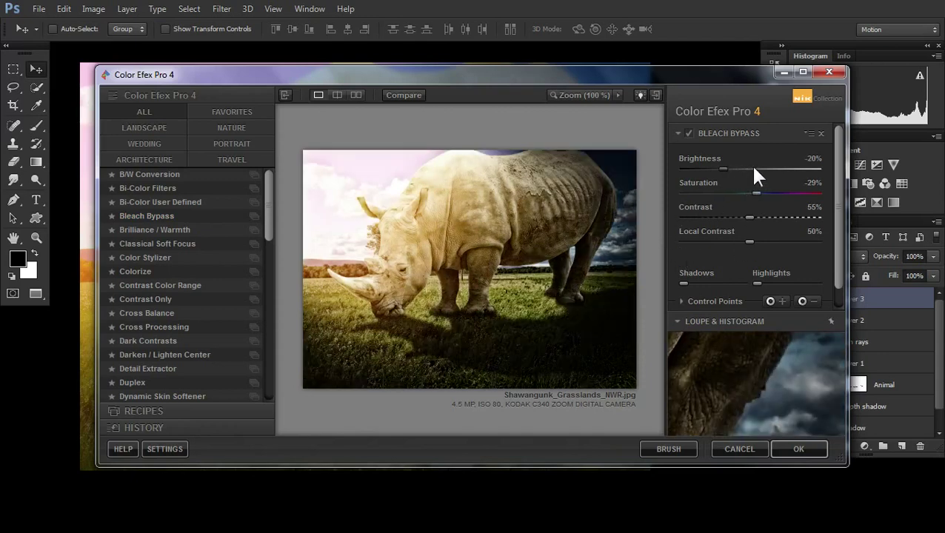
pyautogui.click(753, 169)
pyautogui.click(763, 169)
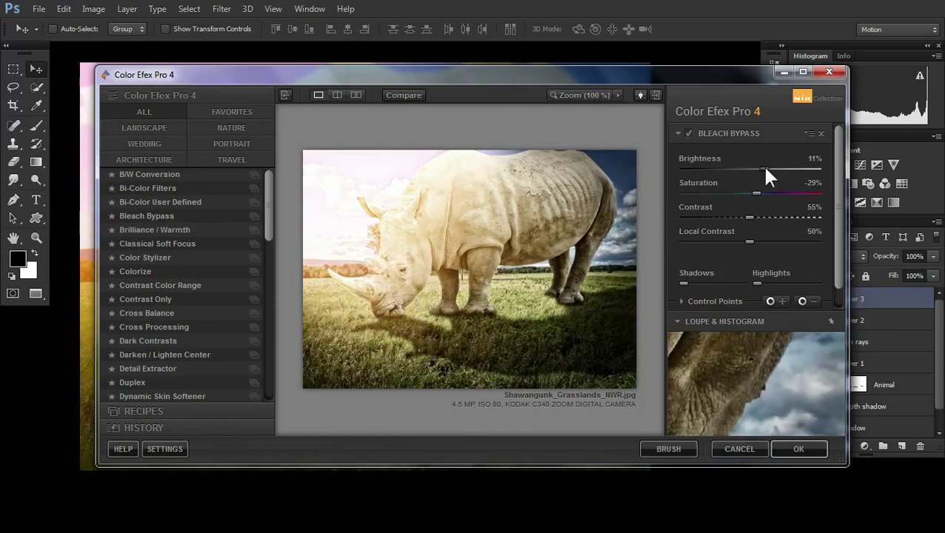
pyautogui.click(713, 242)
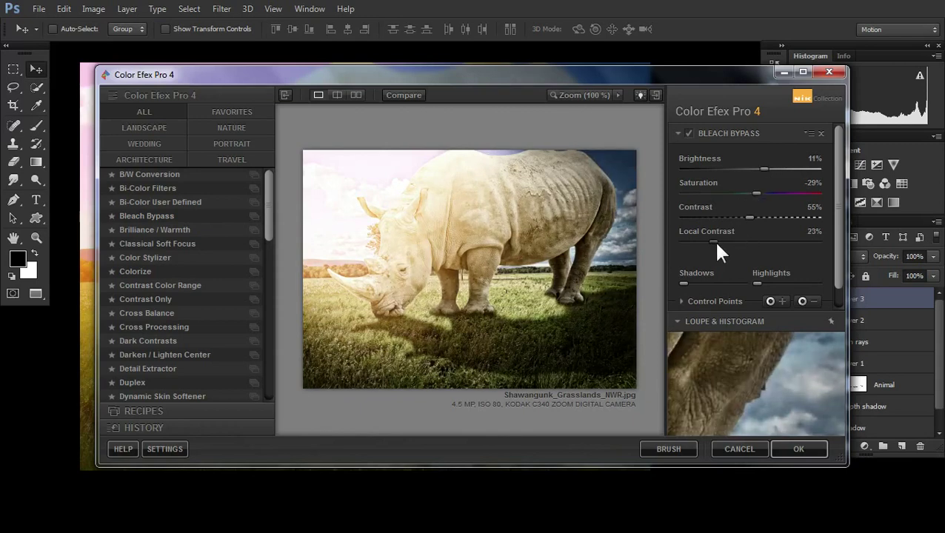
pyautogui.click(785, 242)
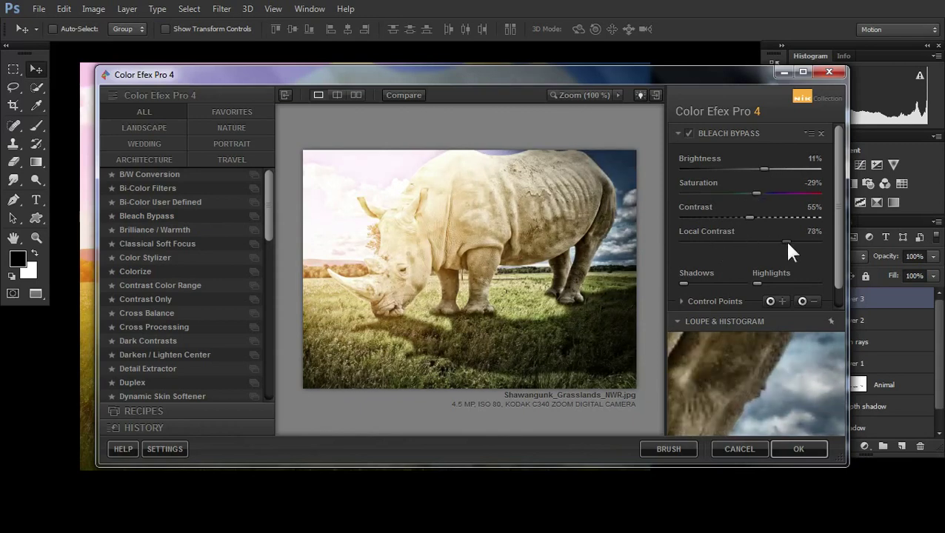
pyautogui.click(747, 242)
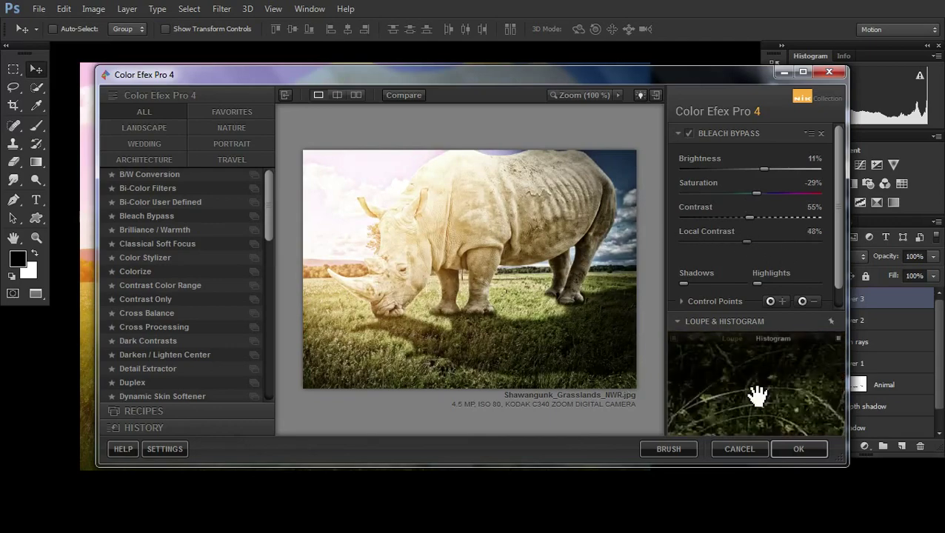
pyautogui.click(798, 449)
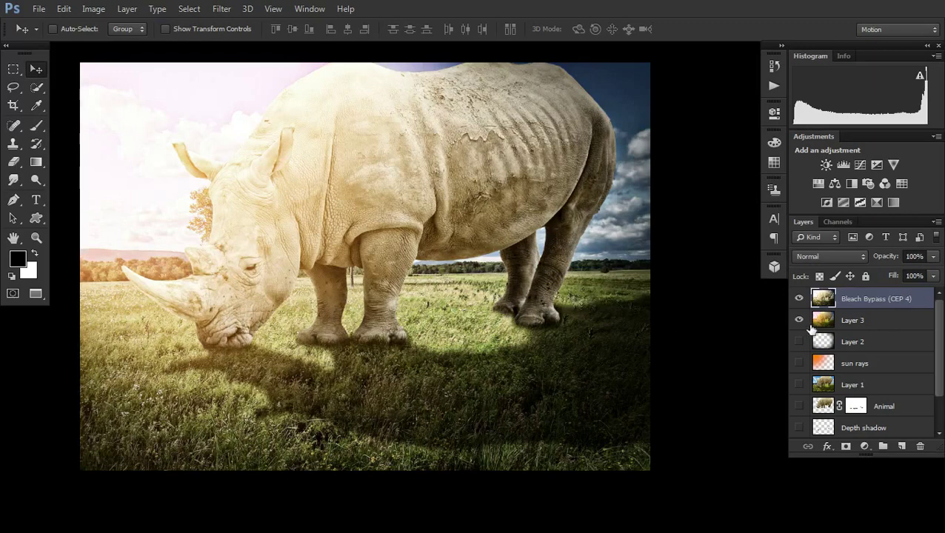
# Hide Layer 3 and select the Glamour Glow filter in Color Efex Pro 4
pyautogui.click(798, 320)
pyautogui.click(225, 8)
pyautogui.moveTo(247, 366)
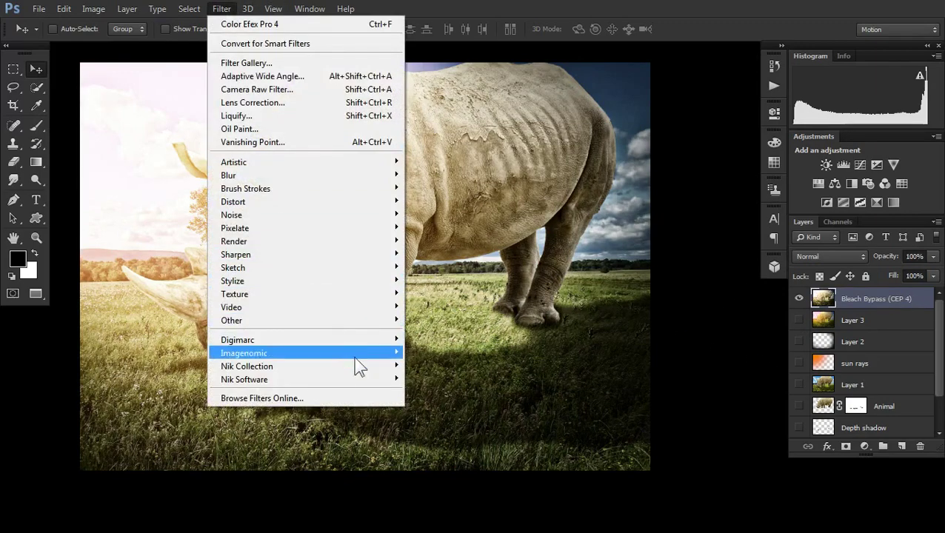
pyautogui.click(426, 366)
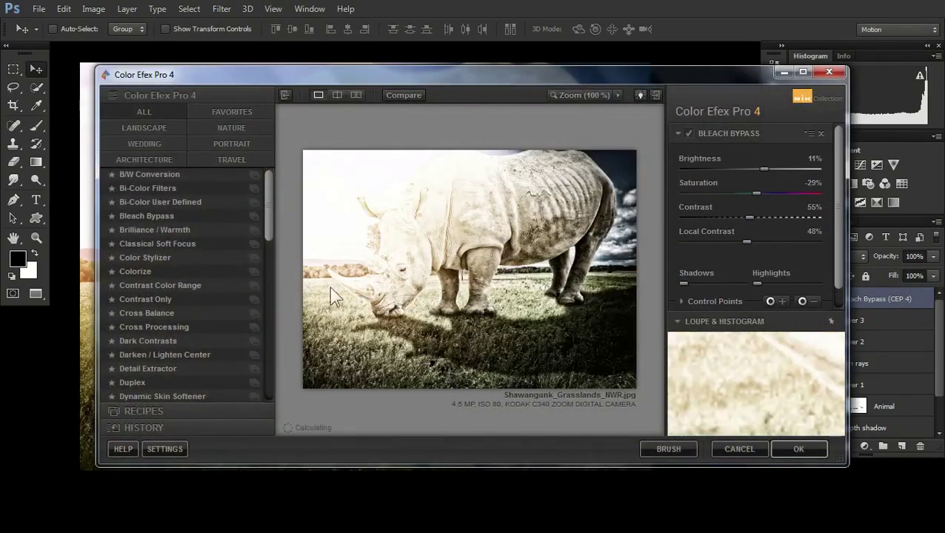
pyautogui.moveTo(266, 197); pyautogui.dragTo(267, 249)
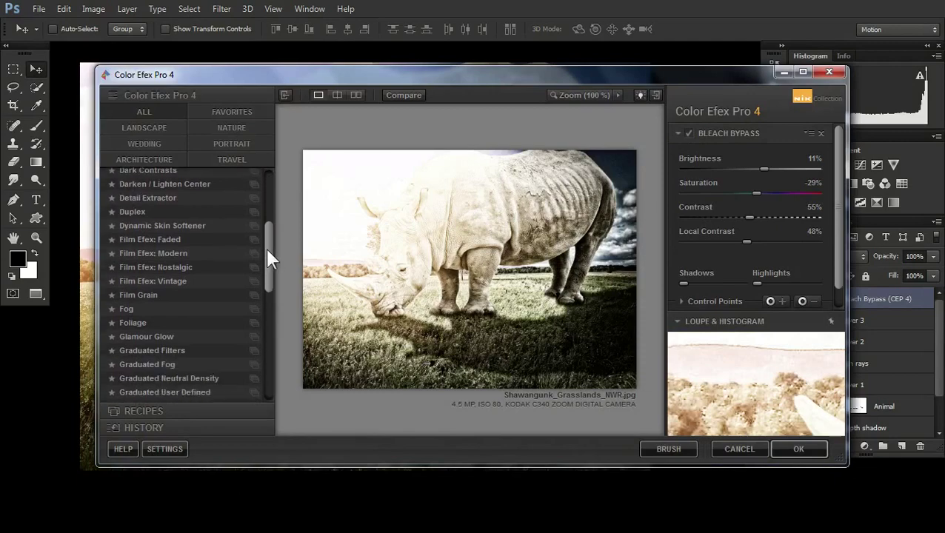
pyautogui.click(146, 337)
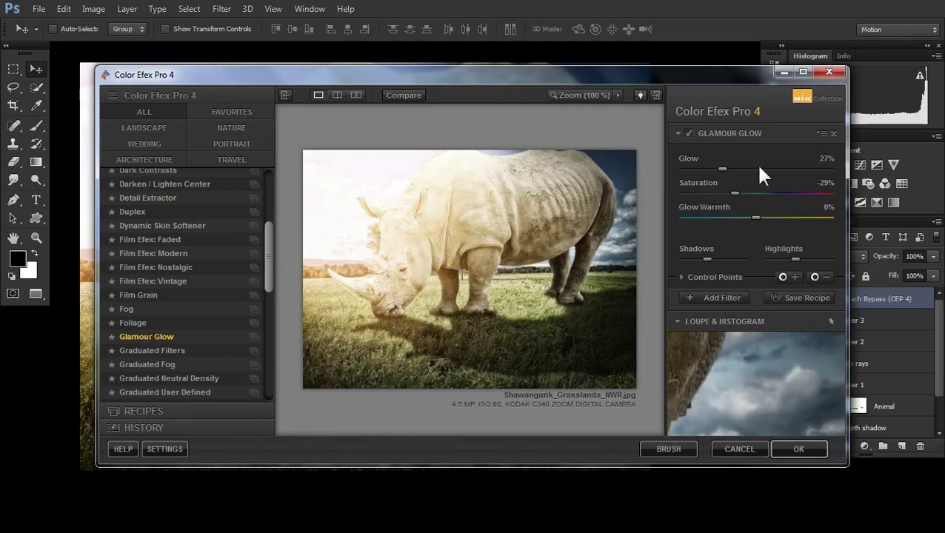
# Check the preview at actual size and tune the glow strength to about 43%
pyautogui.click(393, 246)
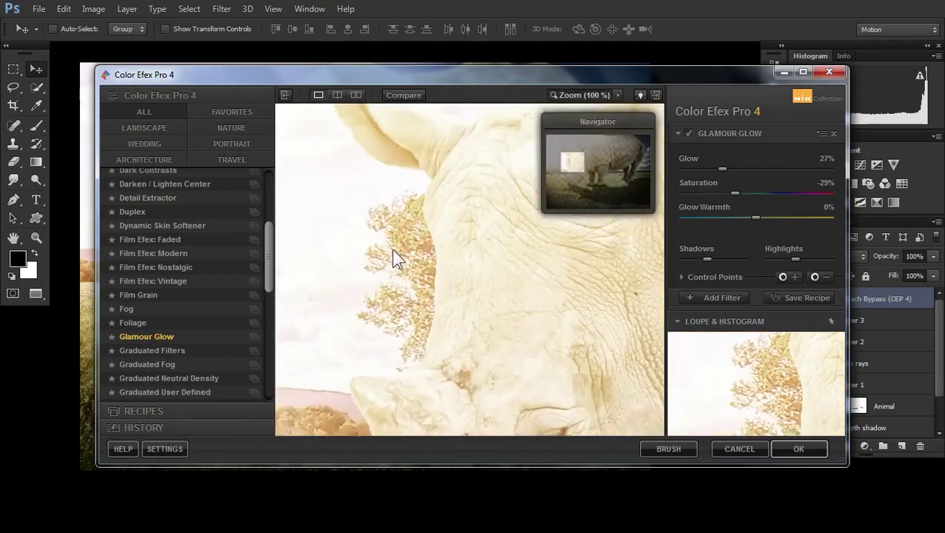
pyautogui.moveTo(516, 368)
pyautogui.mouseDown()
pyautogui.moveTo(453, 299)
pyautogui.moveTo(448, 200)
pyautogui.mouseUp()
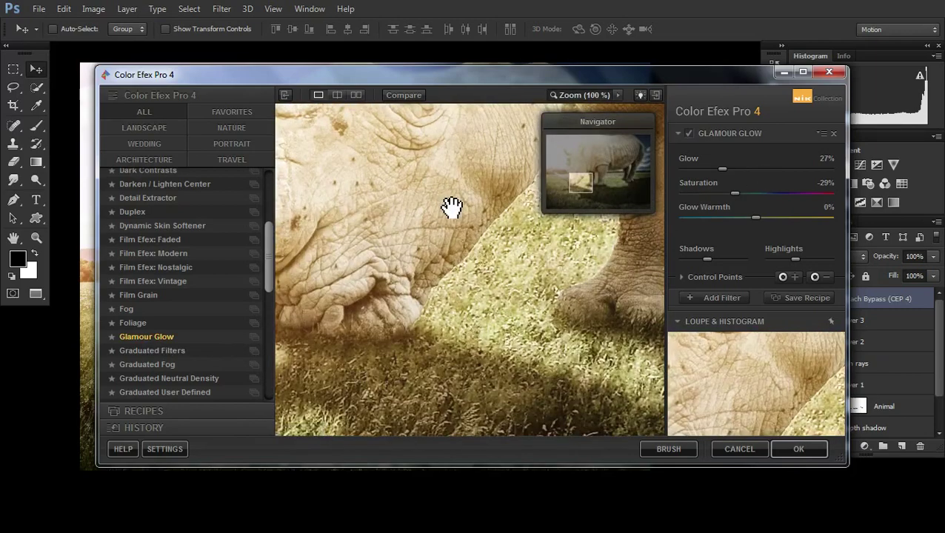
pyautogui.click(757, 168)
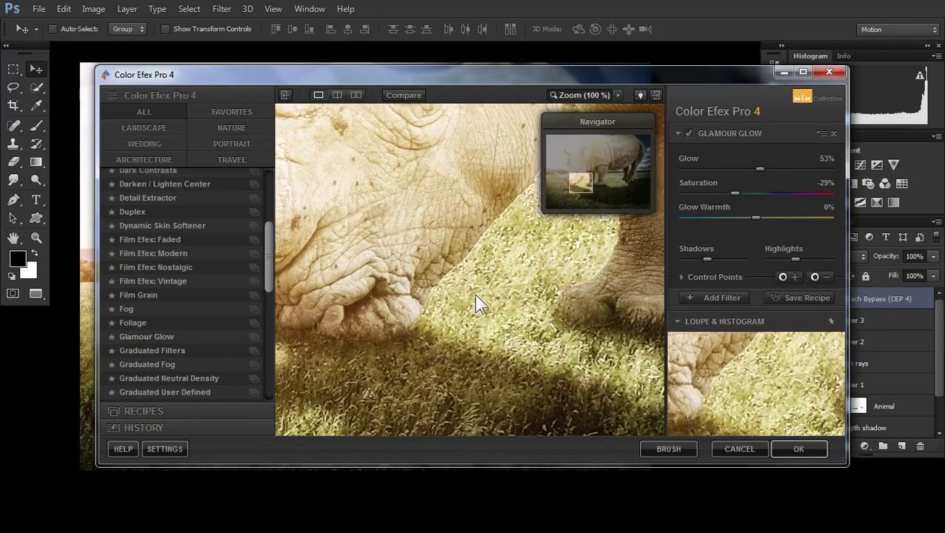
pyautogui.click(523, 311)
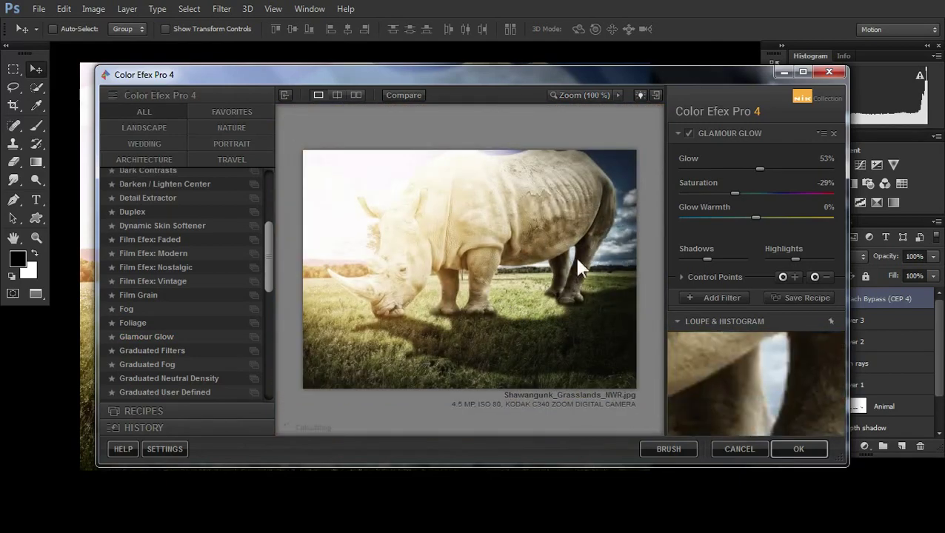
pyautogui.moveTo(725, 170); pyautogui.dragTo(790, 170)
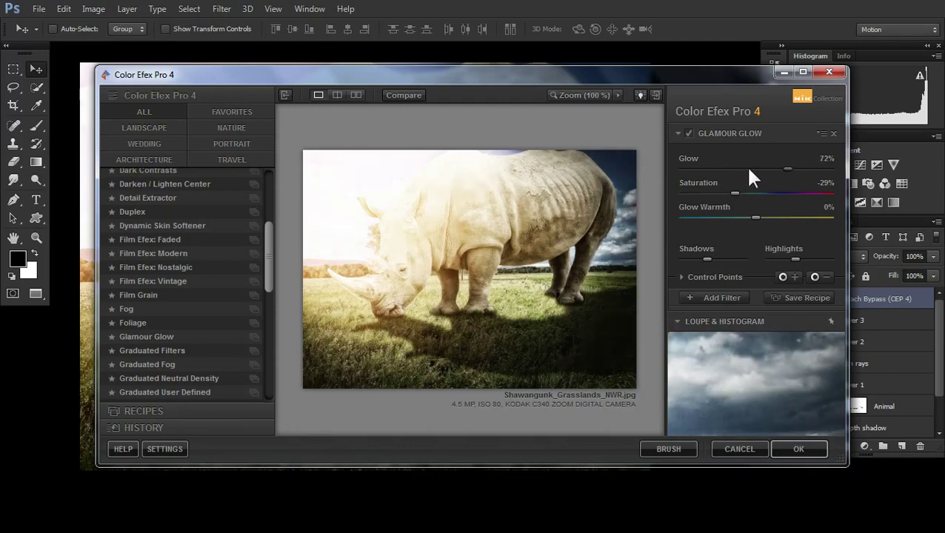
pyautogui.click(750, 169)
pyautogui.click(741, 169)
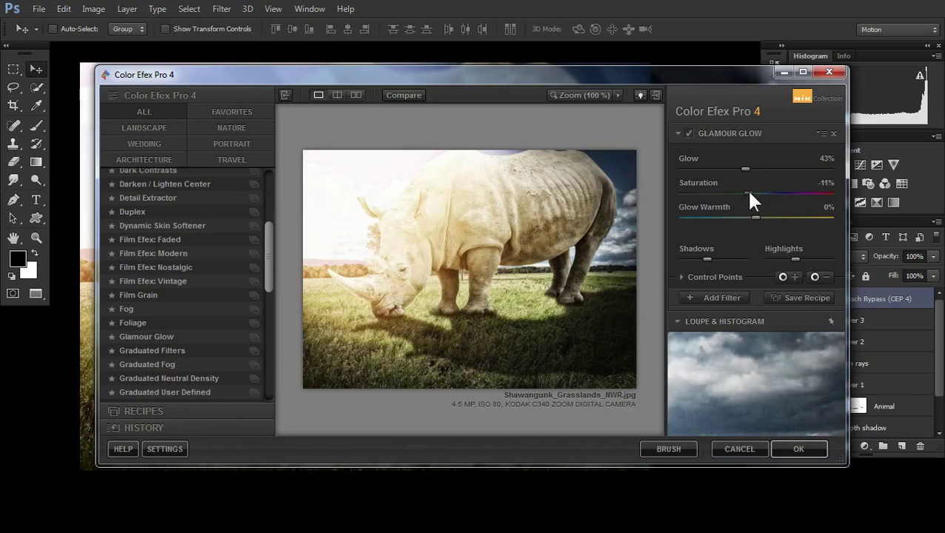
# Set glow saturation to -4%, warmth to 37%, glow to 48%, and apply the grade
pyautogui.moveTo(748, 192); pyautogui.dragTo(760, 193)
pyautogui.click(711, 217)
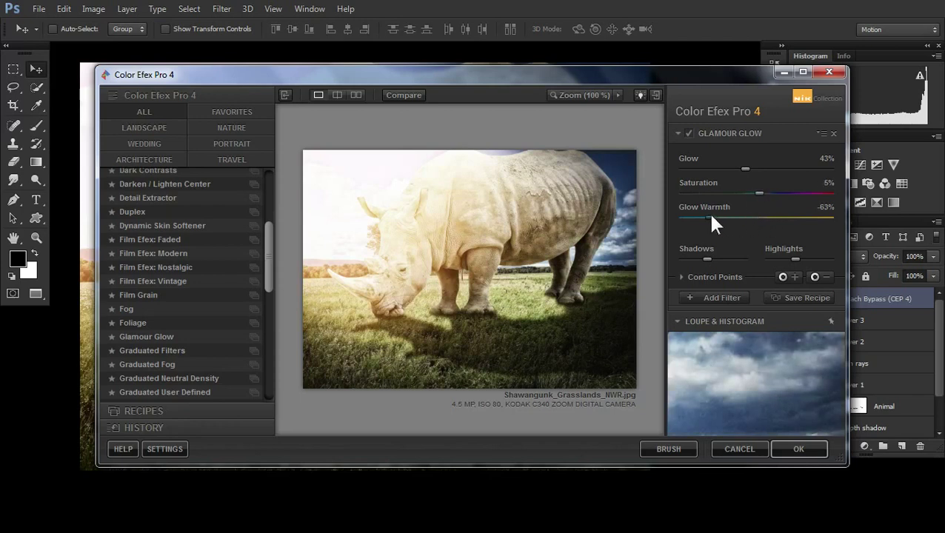
pyautogui.click(785, 215)
pyautogui.moveTo(783, 216); pyautogui.dragTo(776, 217)
pyautogui.click(753, 192)
pyautogui.click(753, 169)
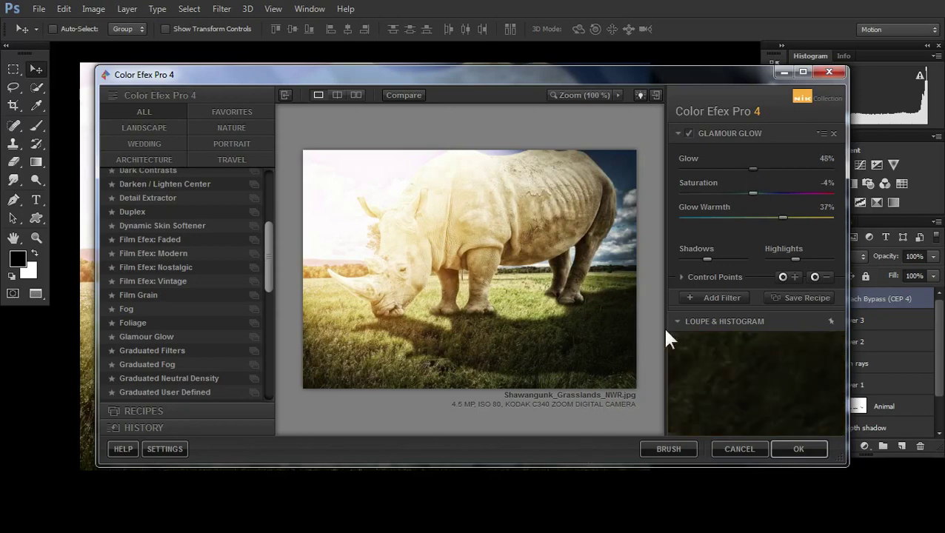
pyautogui.click(797, 449)
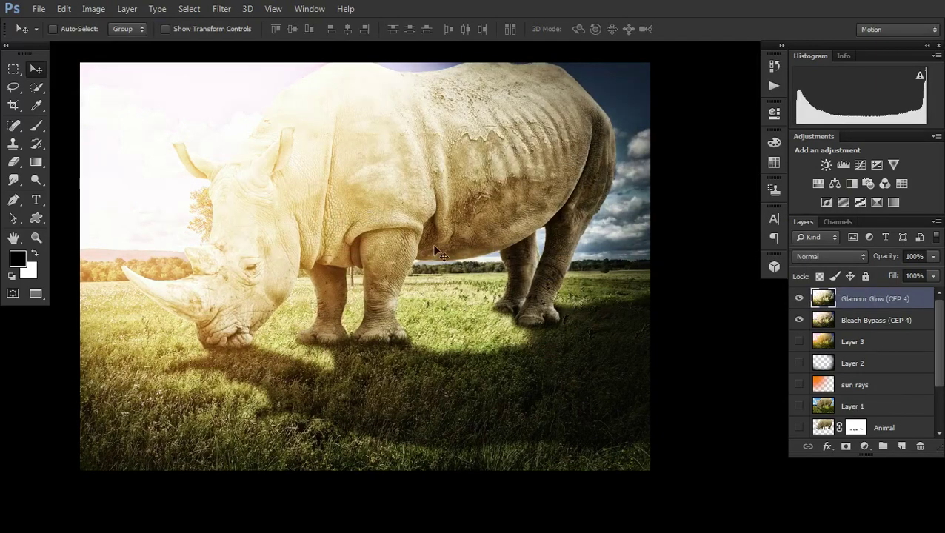
# Reduce the Glamour Glow (CEP 4) layer's opacity to 81% and inspect the rhino up close
pyautogui.moveTo(246, 225); pyautogui.dragTo(282, 262)
pyautogui.keyDown('ctrl'); pyautogui.keyDown('alt'); pyautogui.click(371, 312); pyautogui.keyUp('alt'); pyautogui.keyUp('ctrl')
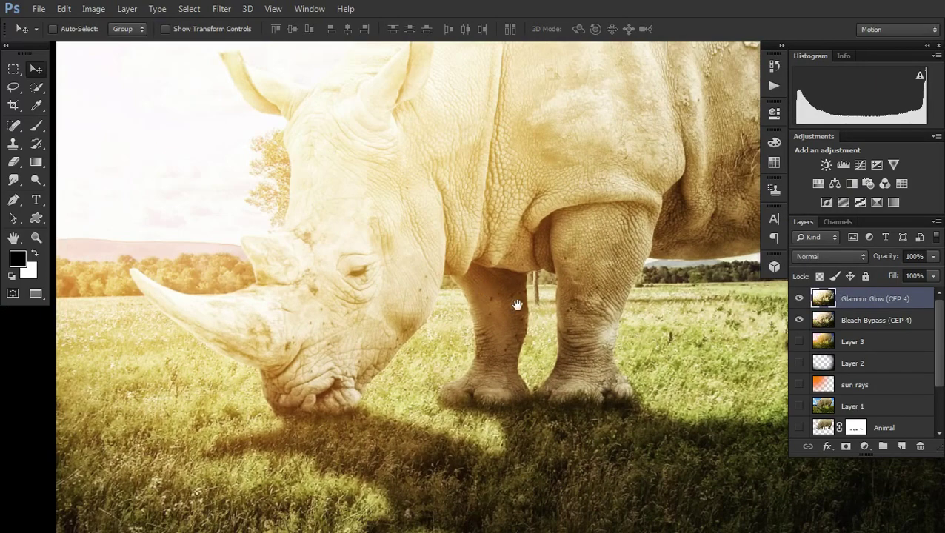
pyautogui.keyDown('ctrl'); pyautogui.keyDown('alt'); pyautogui.click(517, 306); pyautogui.keyUp('alt'); pyautogui.keyUp('ctrl')
pyautogui.hscroll(3, 533, 311)
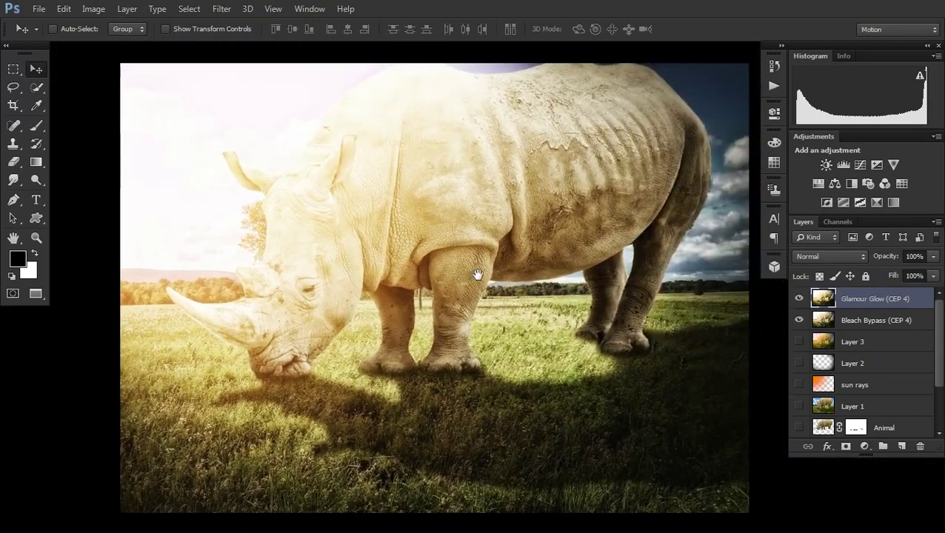
pyautogui.click(933, 275)
pyautogui.moveTo(900, 273)
pyautogui.mouseDown()
pyautogui.moveTo(867, 274)
pyautogui.moveTo(927, 289)
pyautogui.mouseUp()
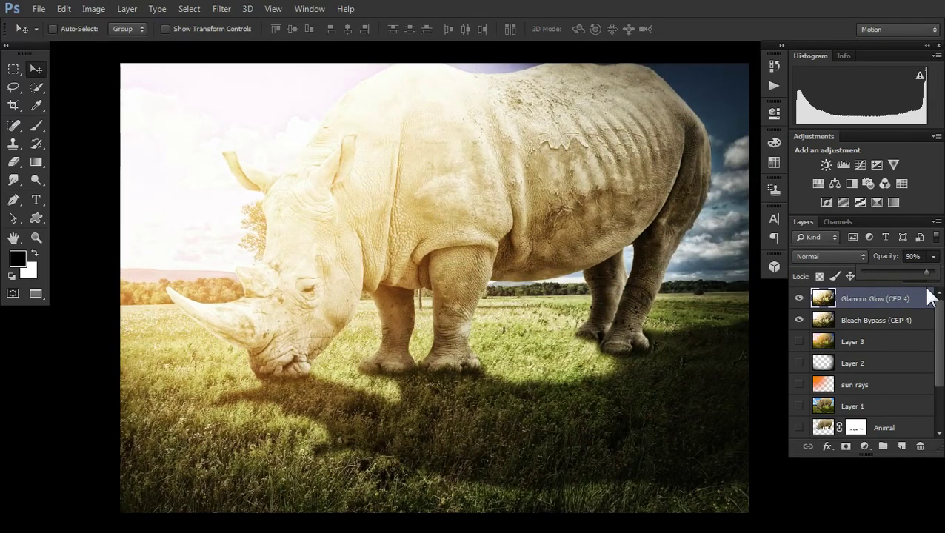
pyautogui.moveTo(931, 295)
pyautogui.mouseDown()
pyautogui.moveTo(915, 296)
pyautogui.moveTo(924, 295)
pyautogui.mouseUp()
pyautogui.click(553, 324)
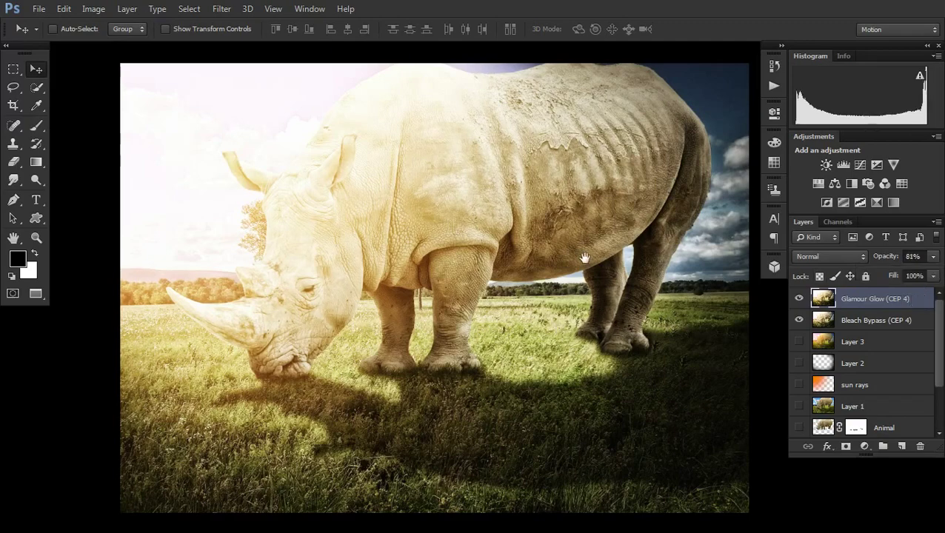
pyautogui.moveTo(581, 254); pyautogui.dragTo(493, 260)
pyautogui.moveTo(393, 239)
pyautogui.mouseDown()
pyautogui.moveTo(419, 308)
pyautogui.moveTo(389, 293)
pyautogui.mouseUp()
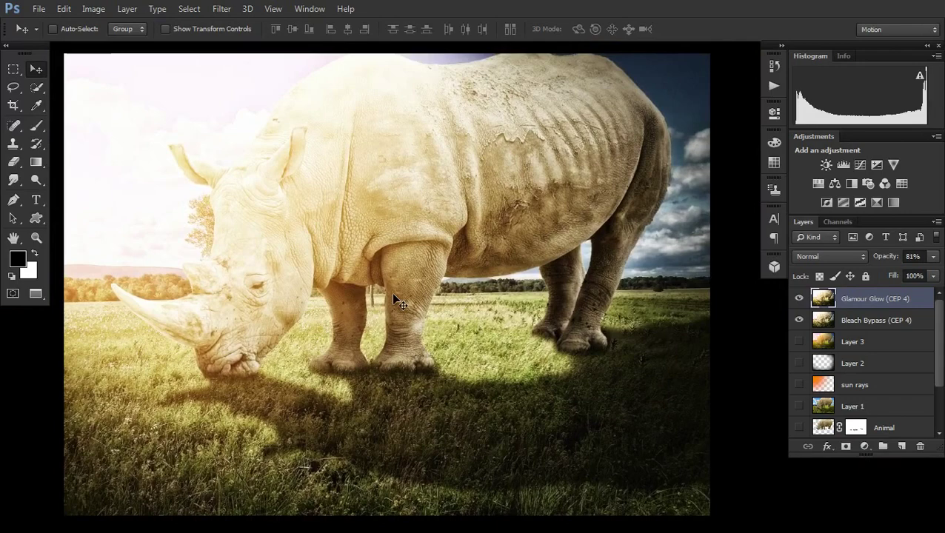
# Save the composite as a layered Photoshop PSD named 'save', accepting the compatibility prompt
pyautogui.hotkey('ctrl', 'shift', 's')
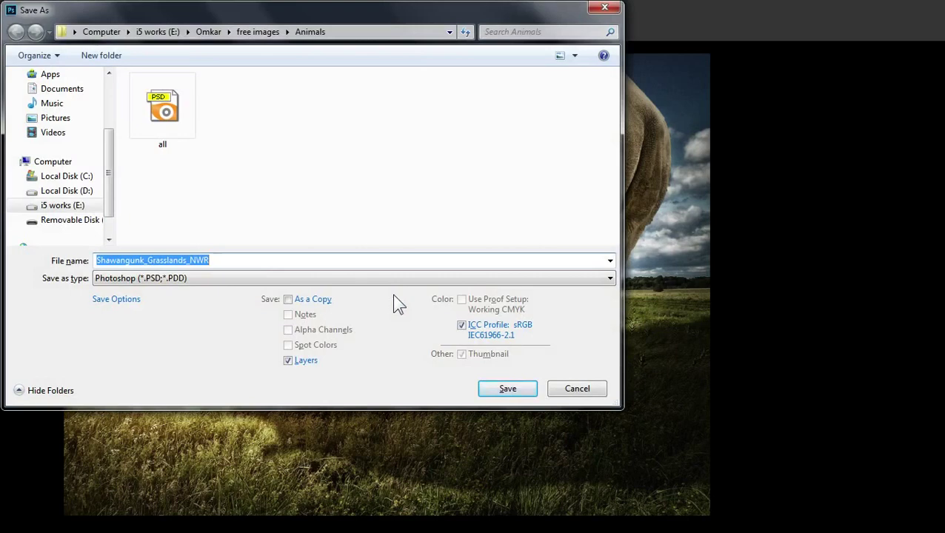
pyautogui.write('sa')
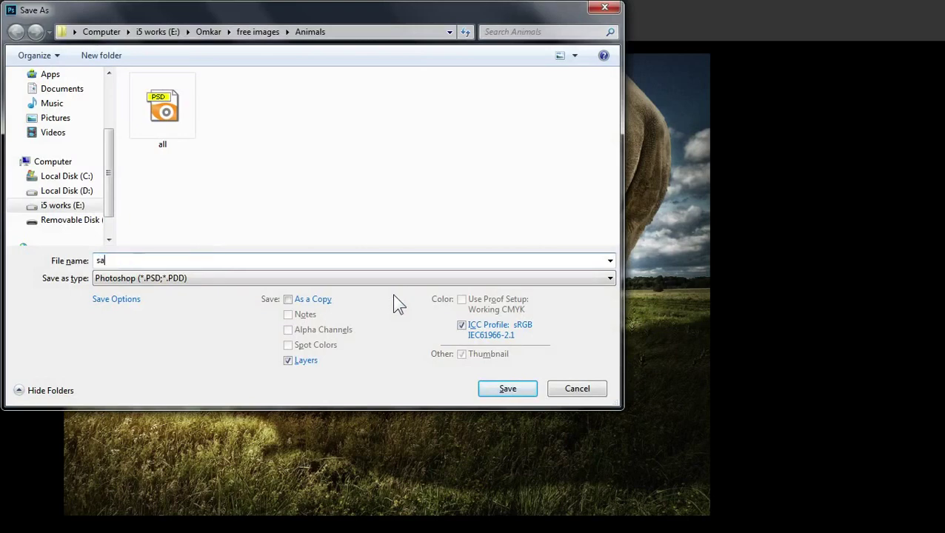
pyautogui.write('ve')
pyautogui.press('Return')
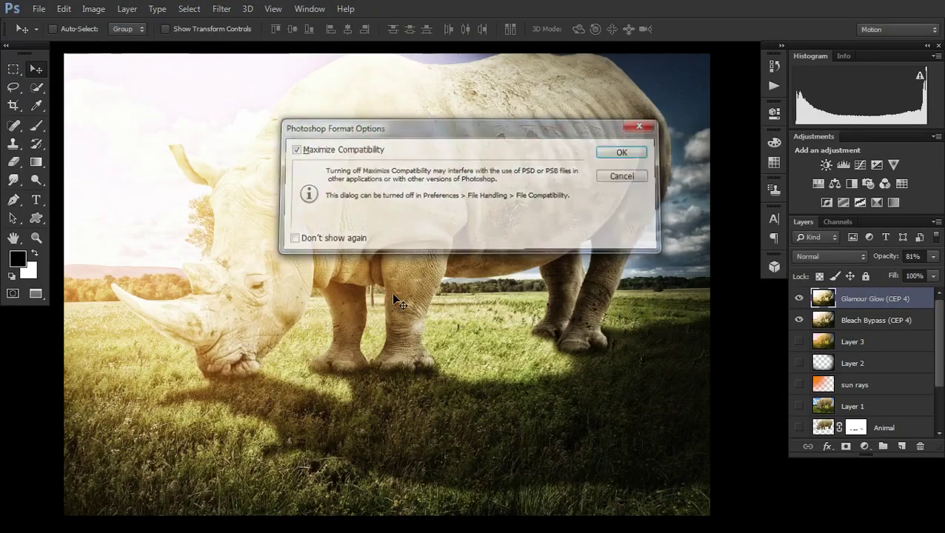
pyautogui.press('Return')
pyautogui.press('f')
pyautogui.press('f')
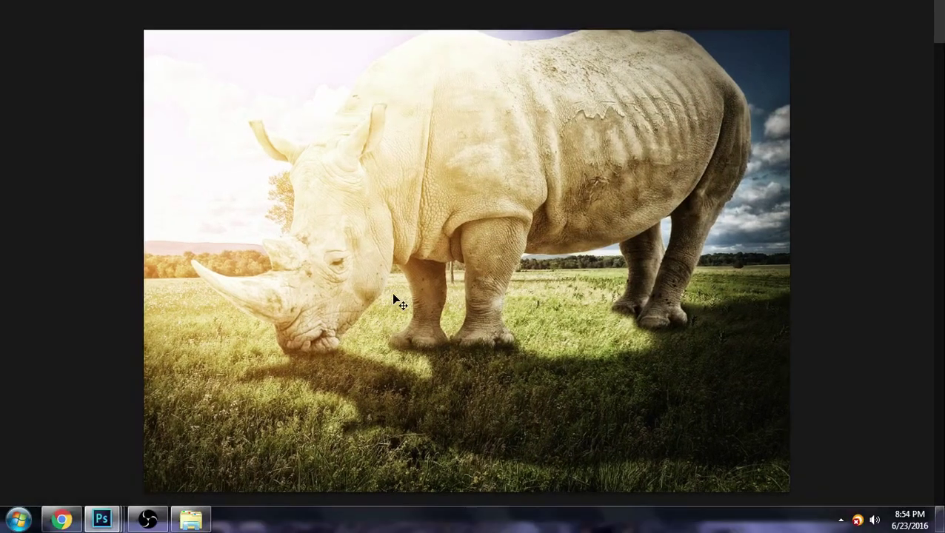